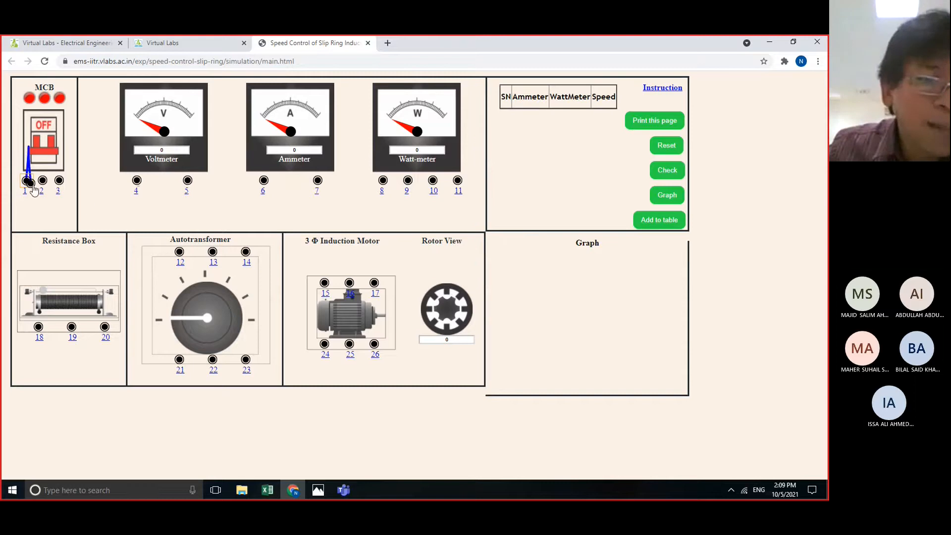
Wire the MCB to the autotransformer by connecting node 1 to 21, node 2 to 22, and node 3 to 23.
left_click_drag(26, 182, 180, 359)
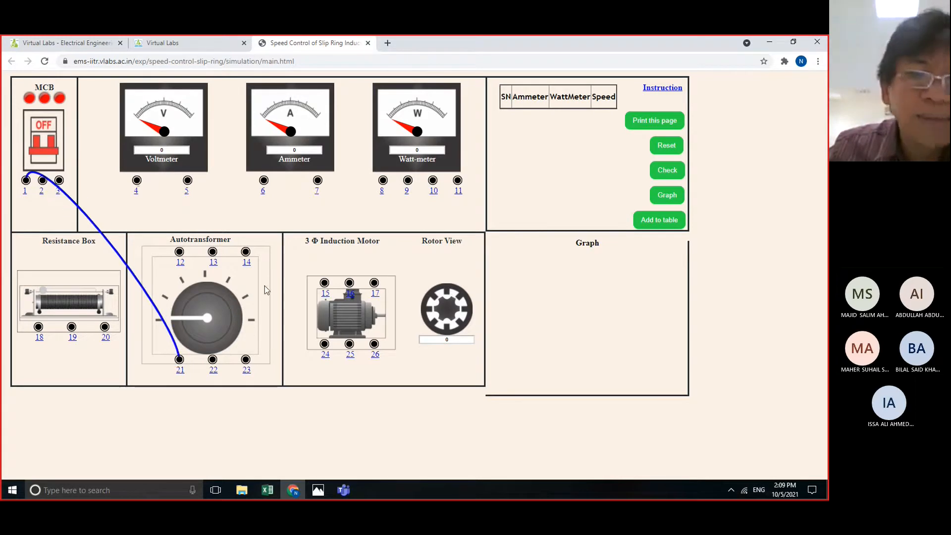
left_click(661, 89)
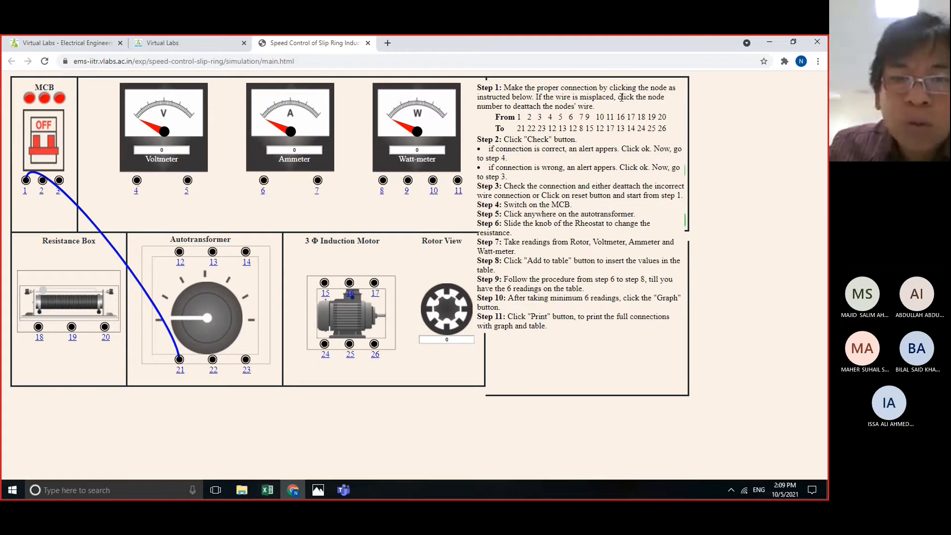
left_click(531, 139)
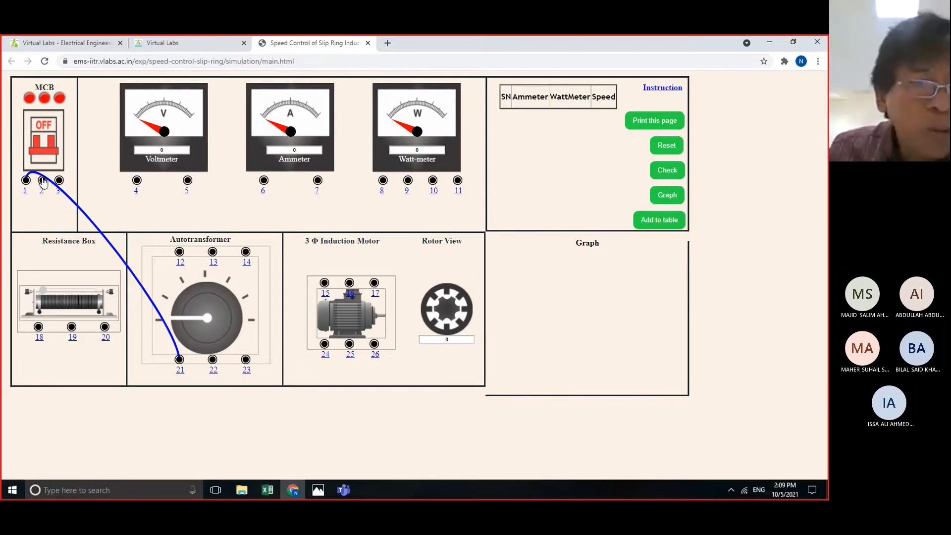
mouse_move(43, 181)
left_mouse_down()
mouse_move(119, 207)
mouse_move(154, 237)
mouse_move(213, 359)
left_mouse_up()
left_click(213, 358)
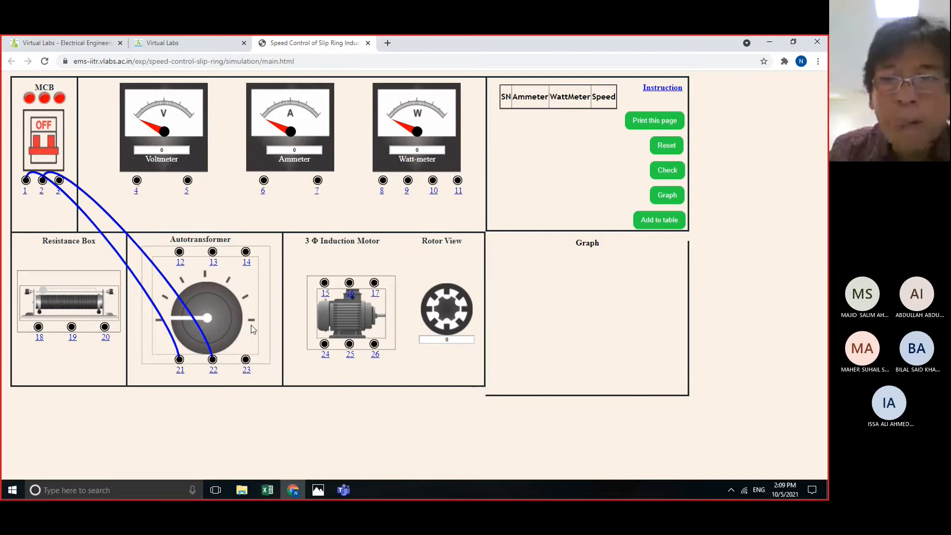
left_click(650, 89)
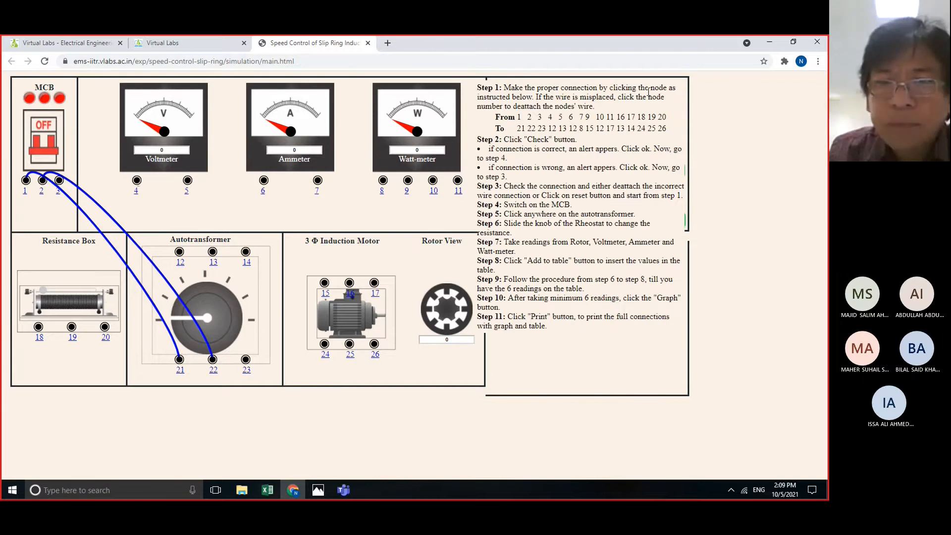
left_click(542, 127)
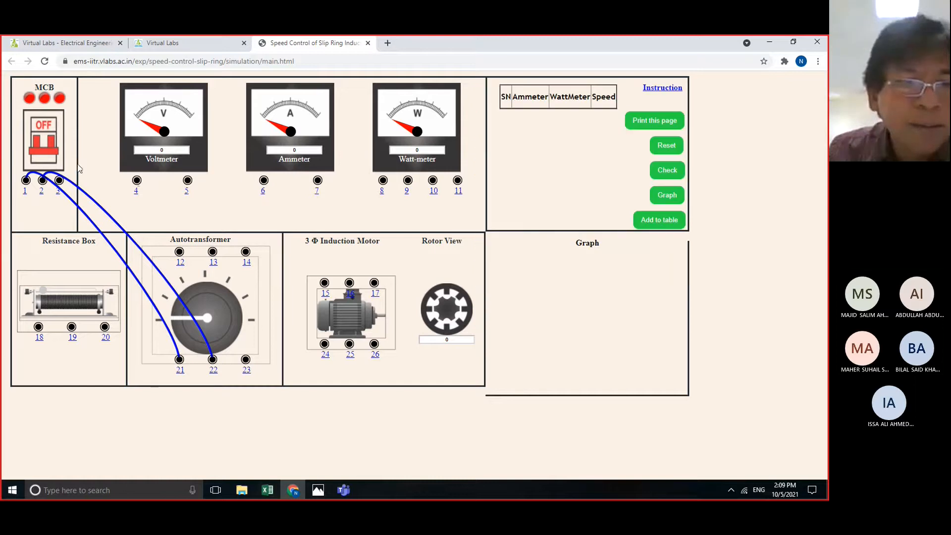
mouse_move(60, 184)
left_mouse_down()
mouse_move(162, 215)
mouse_move(245, 316)
mouse_move(246, 359)
left_mouse_up()
Wire the voltmeter to the autotransformer by connecting node 4 to 12 and node 5 to 13.
left_click(651, 88)
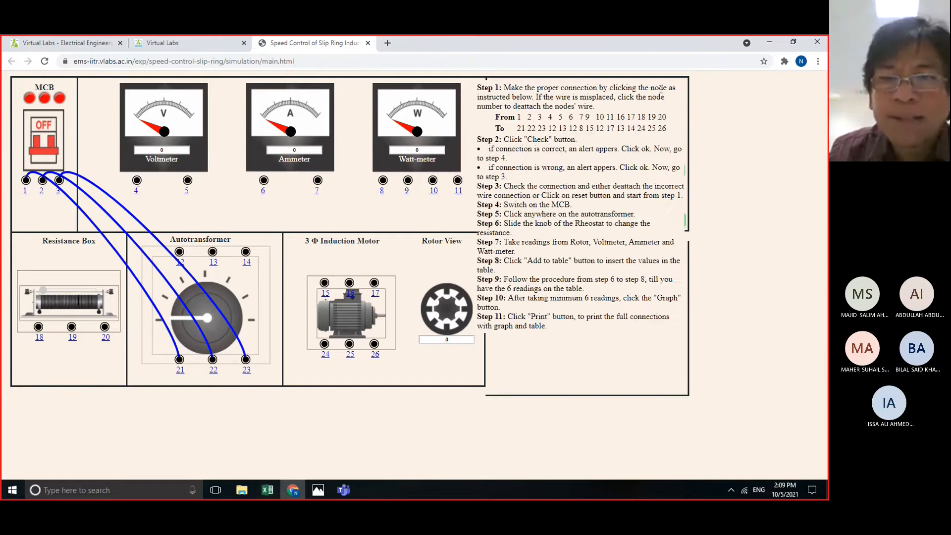
left_click(553, 130)
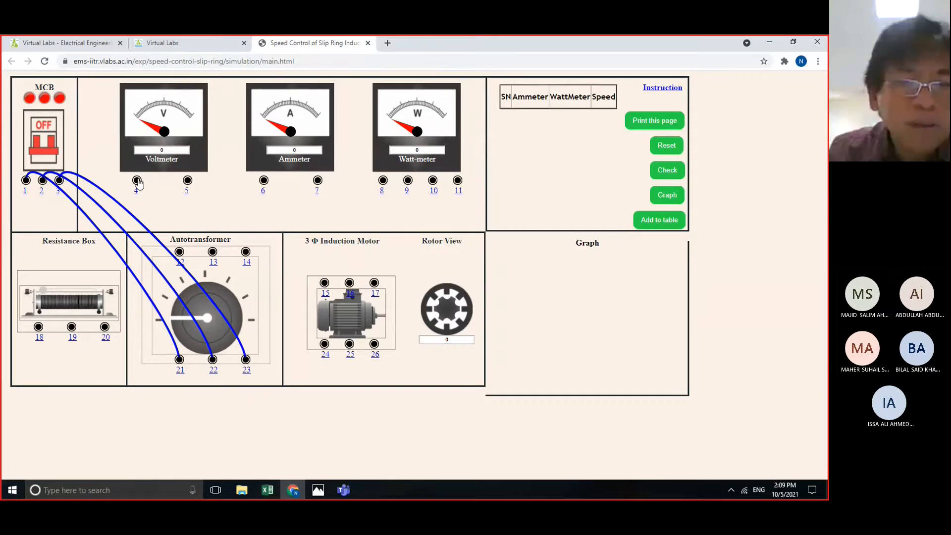
left_click_drag(138, 184, 181, 252)
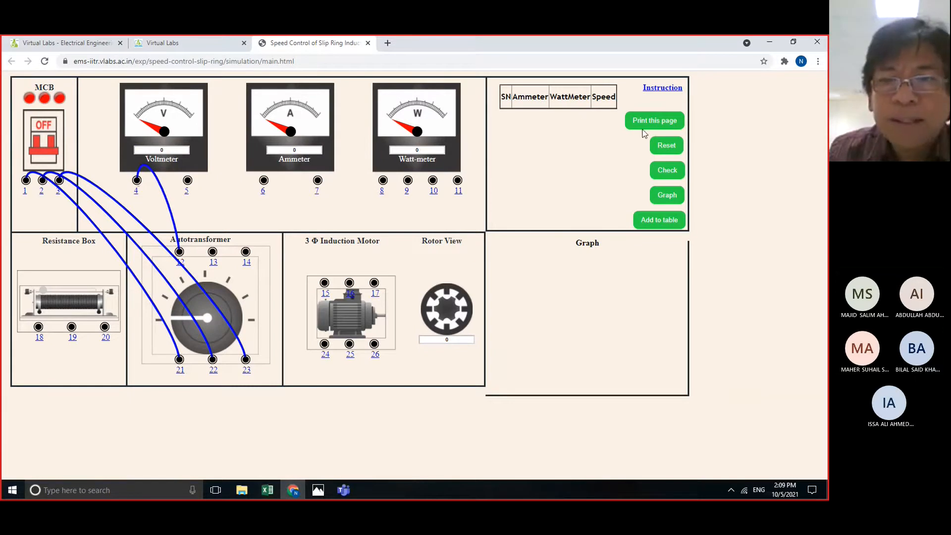
left_click(668, 89)
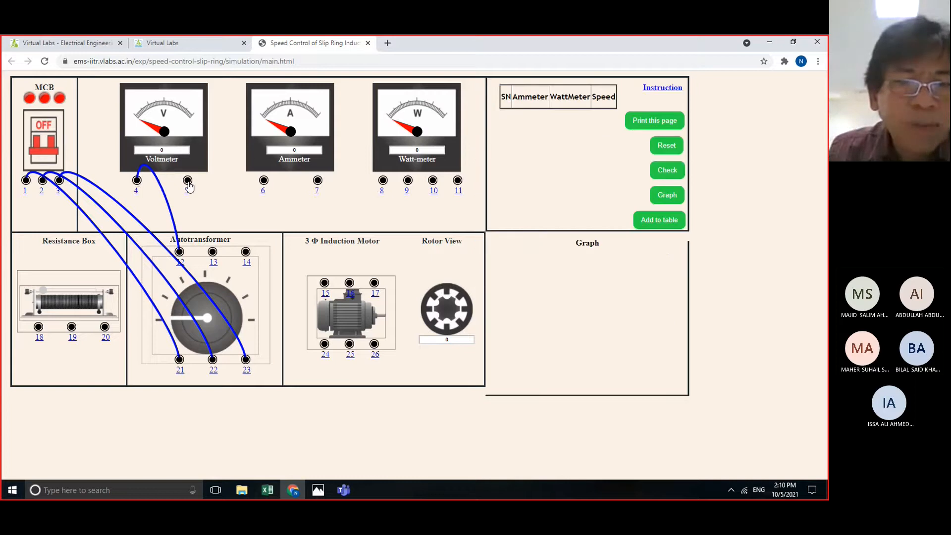
left_click_drag(188, 186, 213, 252)
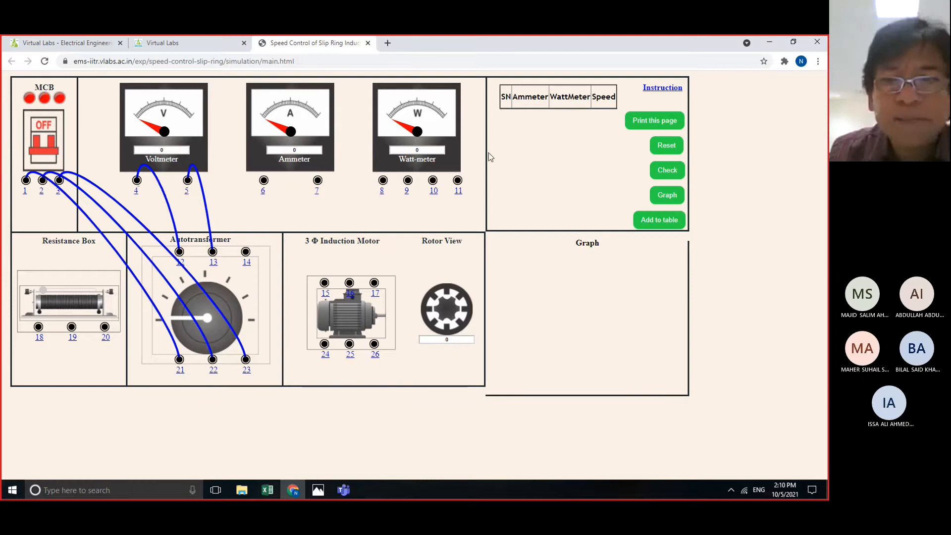
Wire the ammeter by connecting node 6 to autotransformer node 12 and node 7 to wattmeter node 8.
left_click(663, 92)
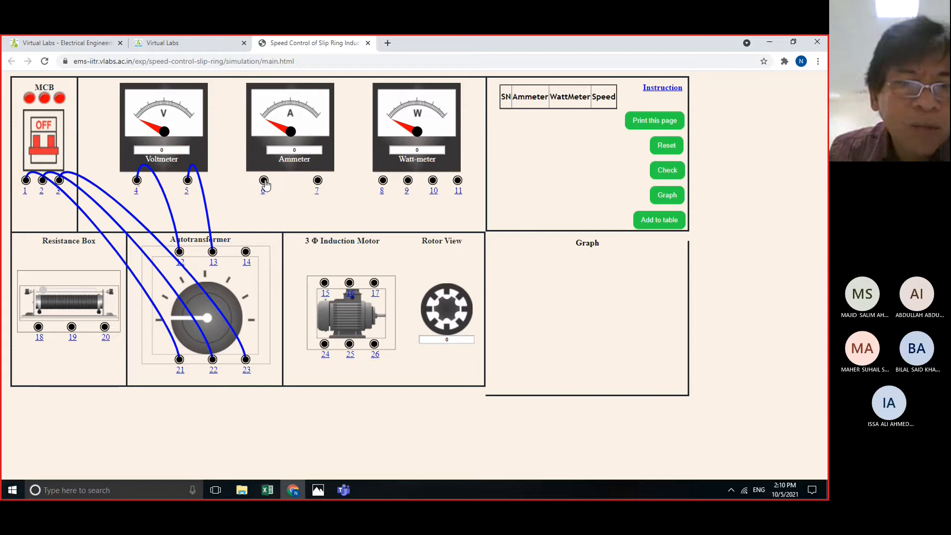
left_click_drag(264, 181, 179, 252)
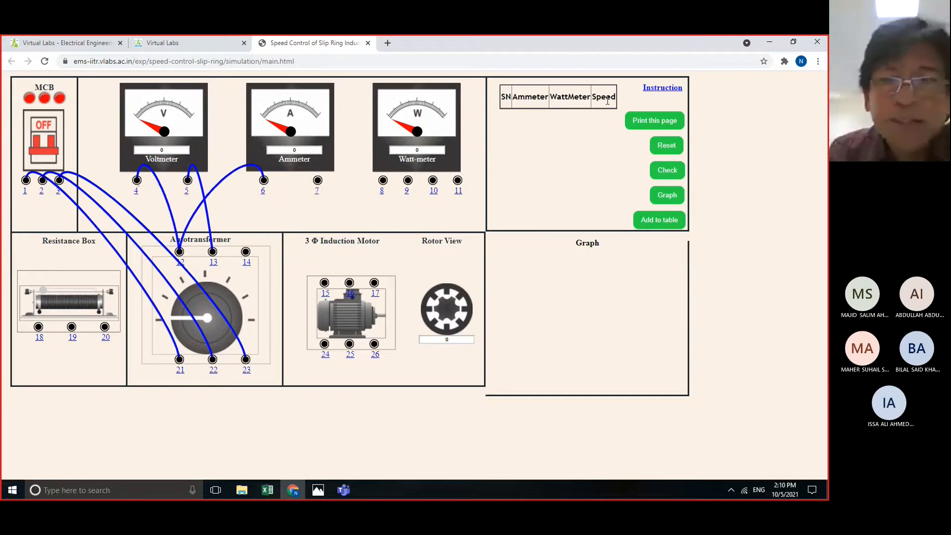
left_click(662, 88)
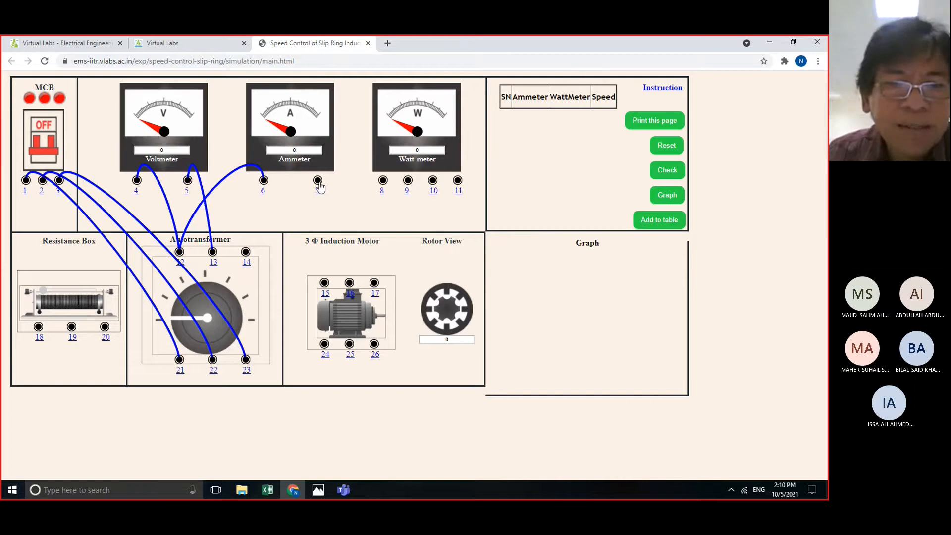
left_click_drag(318, 183, 381, 193)
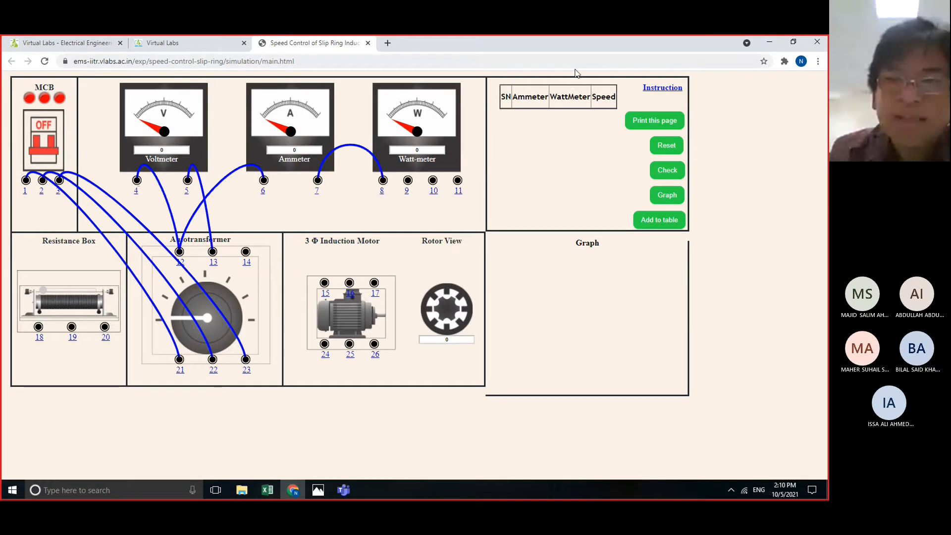
Wire the remaining wattmeter terminals by connecting node 9 to 15, node 10 to 12, and node 11 to 17.
left_click(655, 88)
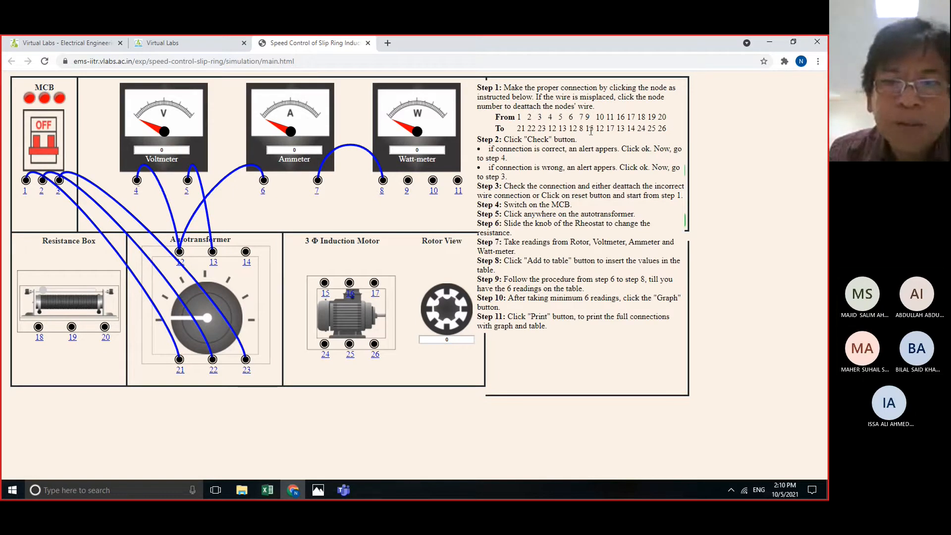
left_click(473, 156)
left_click(407, 181)
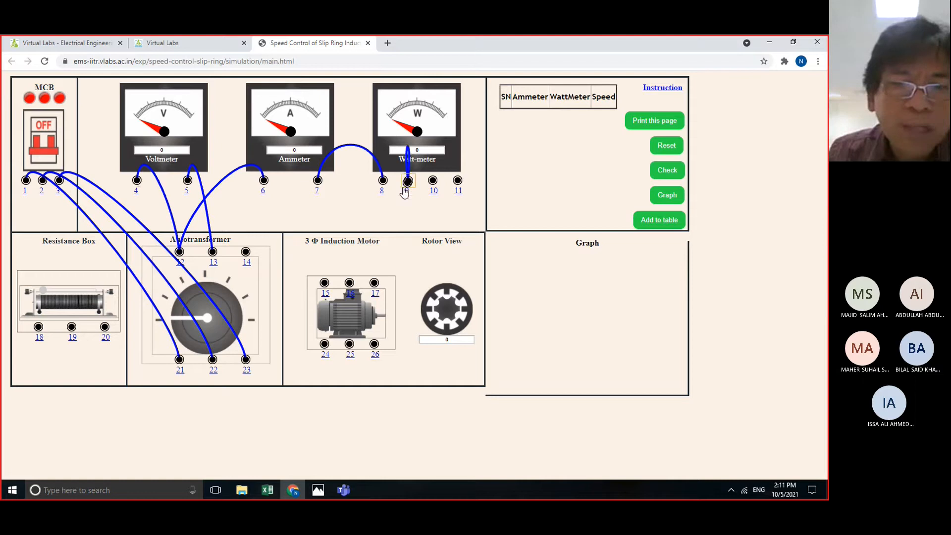
left_click_drag(405, 192, 324, 282)
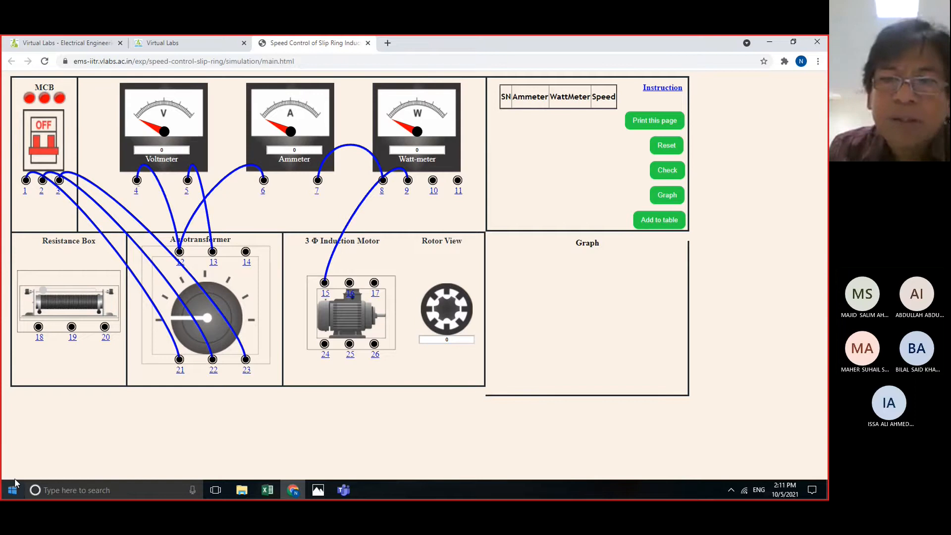
left_click(668, 90)
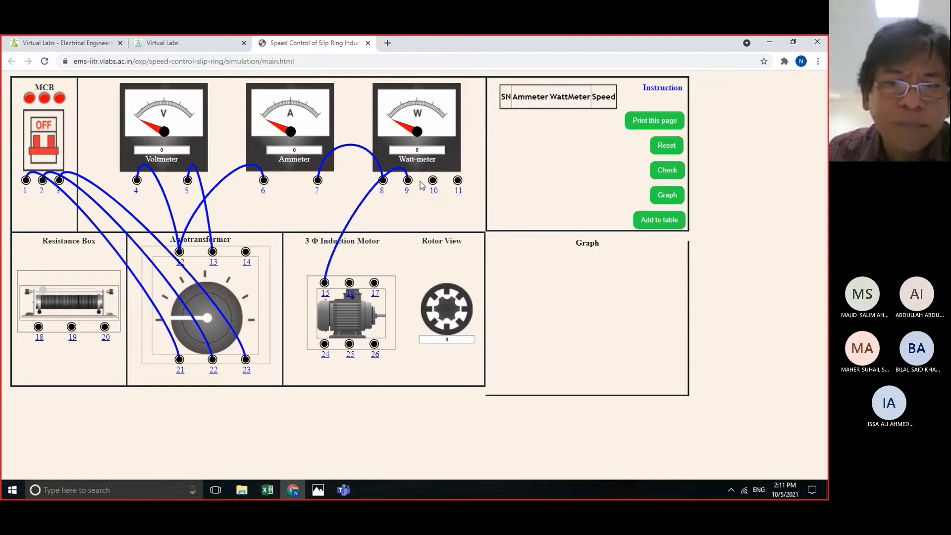
mouse_move(434, 184)
left_mouse_down()
mouse_move(378, 212)
mouse_move(268, 218)
mouse_move(180, 252)
left_mouse_up()
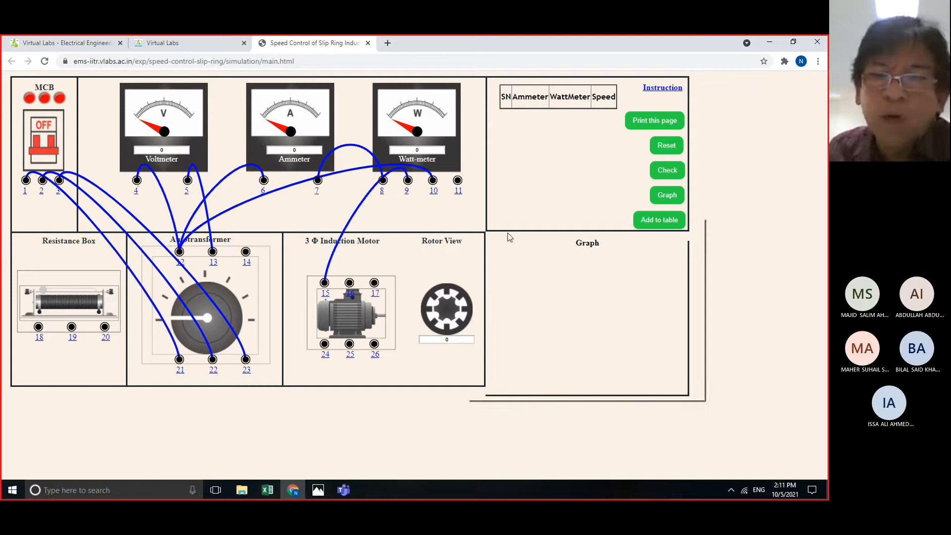
mouse_move(667, 91)
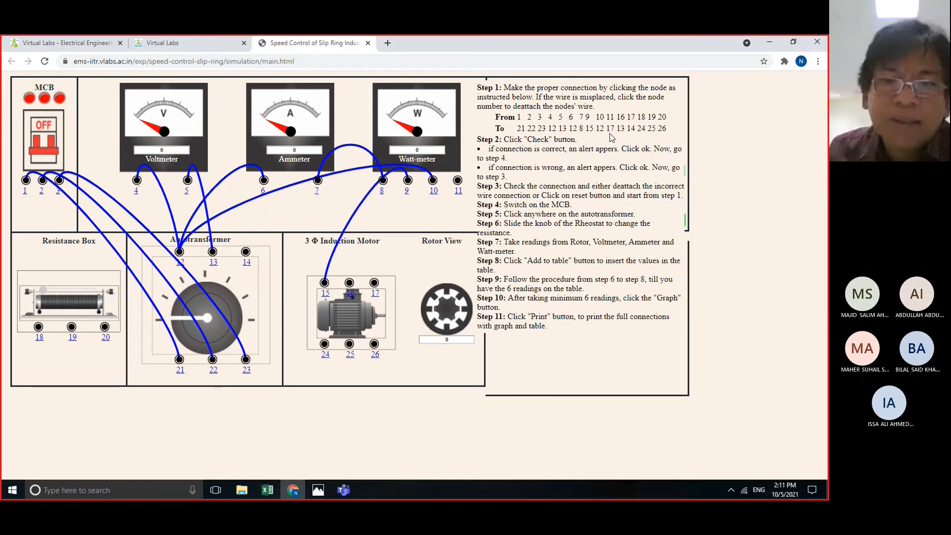
left_click(482, 179)
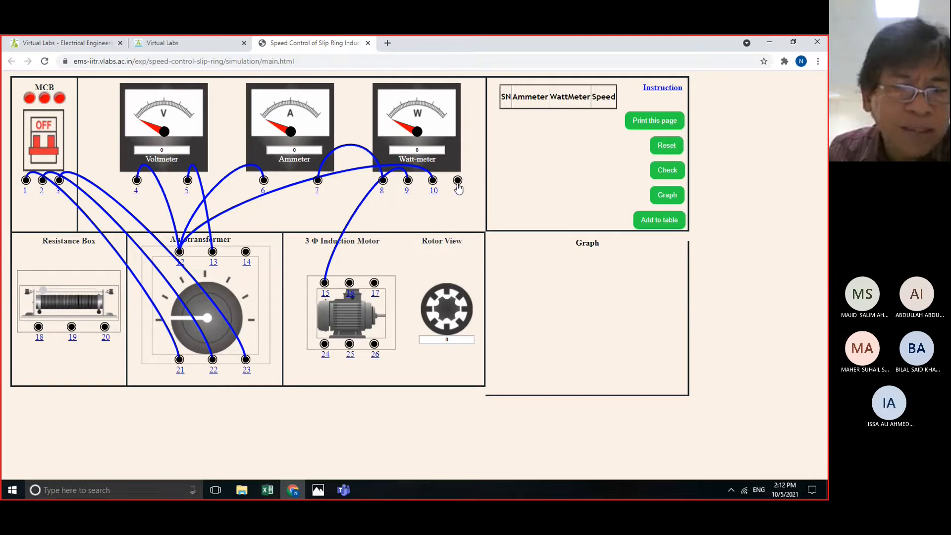
left_click_drag(457, 181, 375, 283)
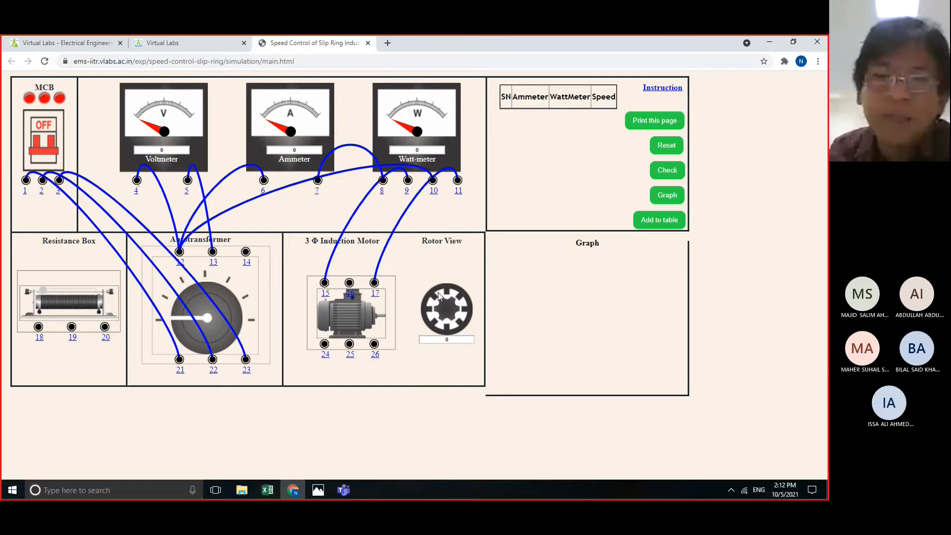
Wire the resistance box to the induction motor by connecting node 18 to 24, node 19 to 25, and node 20 to 26.
left_click(663, 88)
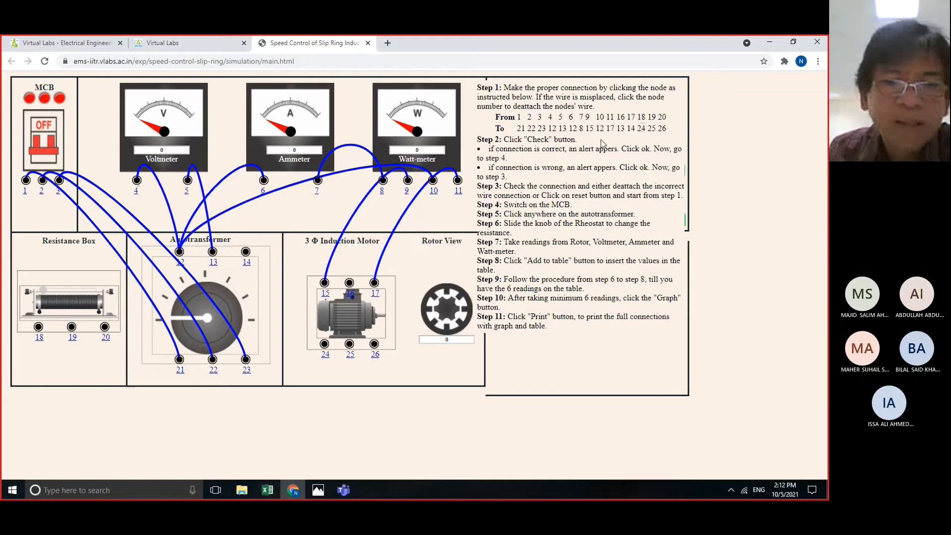
left_click(643, 126)
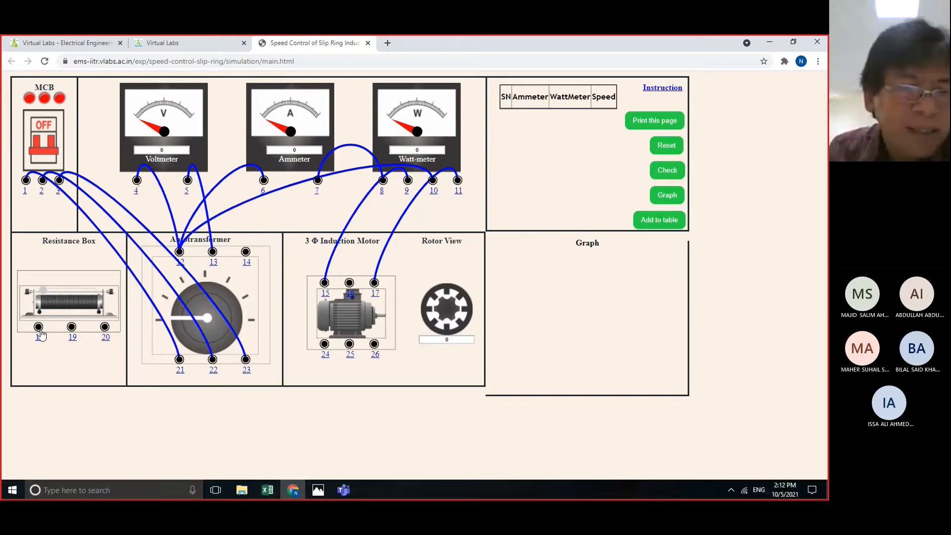
left_click_drag(41, 333, 325, 355)
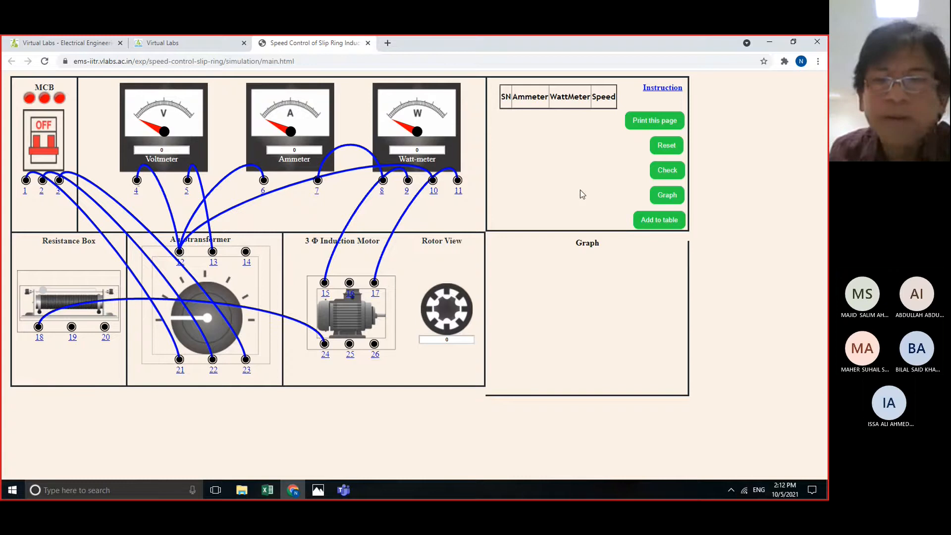
left_click(661, 88)
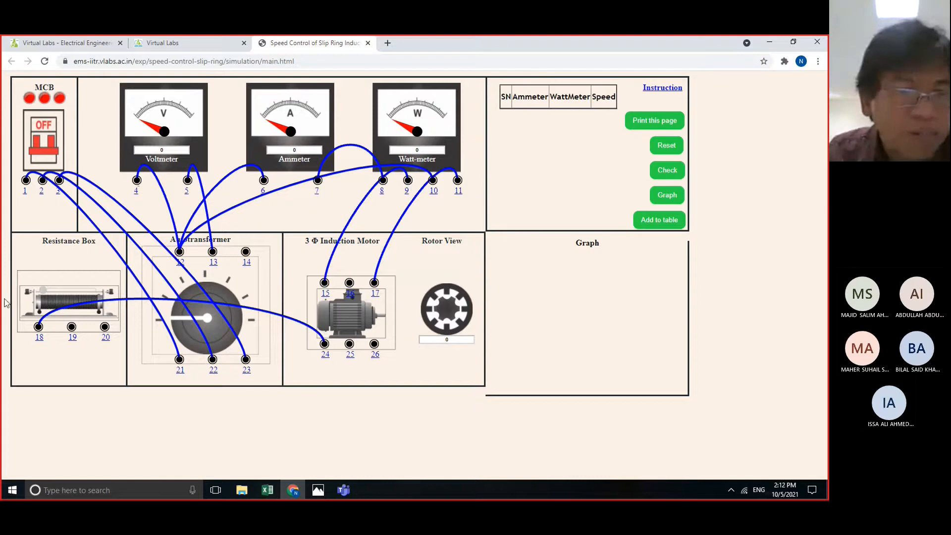
left_click_drag(72, 328, 349, 344)
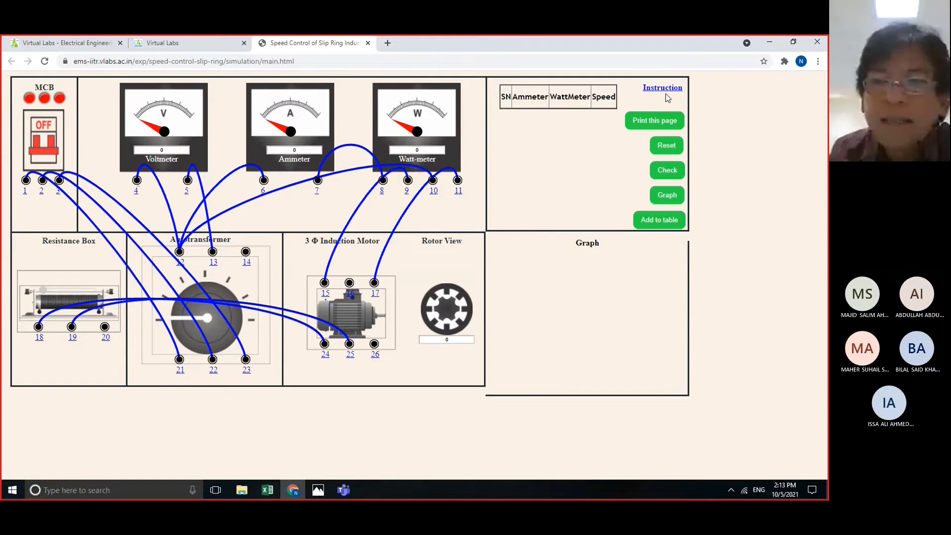
mouse_move(667, 90)
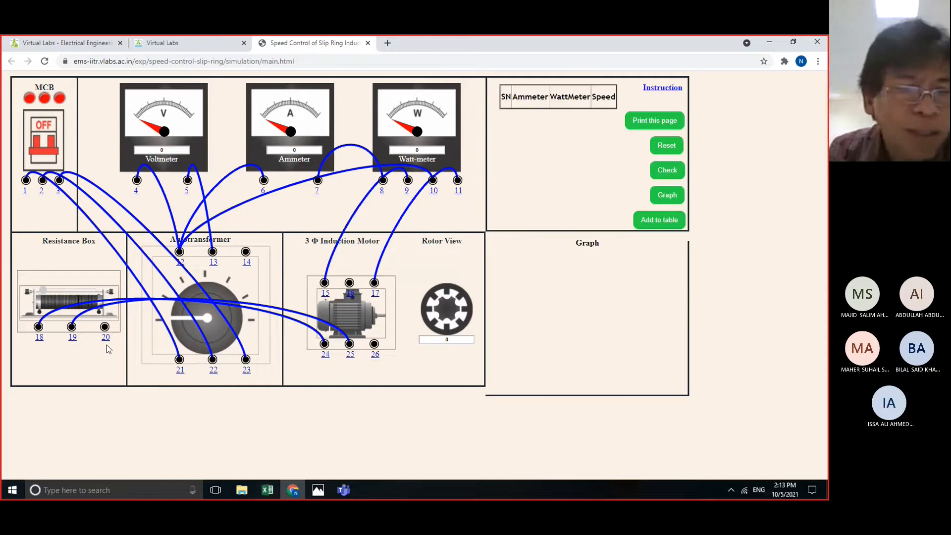
left_click_drag(106, 329, 373, 347)
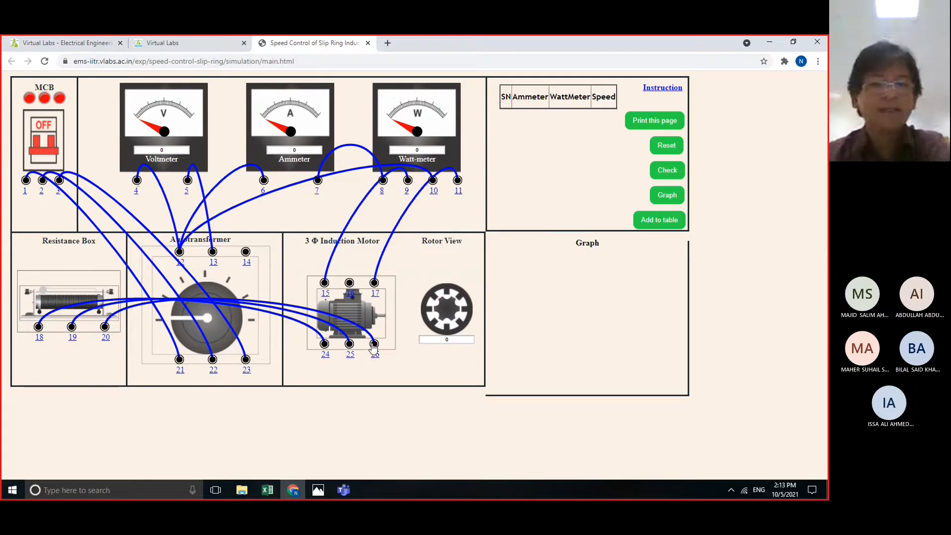
Run the connection check on the completed wiring and dismiss its alert.
left_click(653, 88)
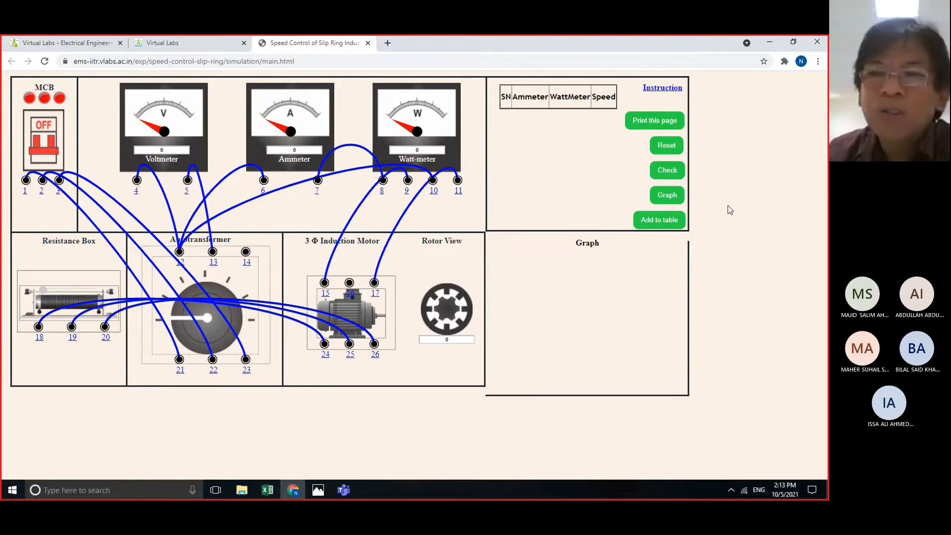
left_click(667, 173)
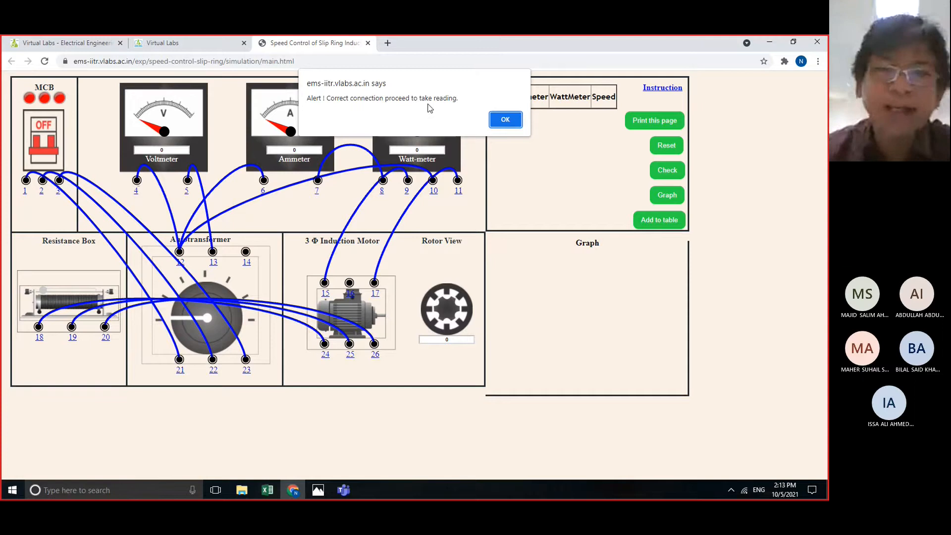
left_click(505, 120)
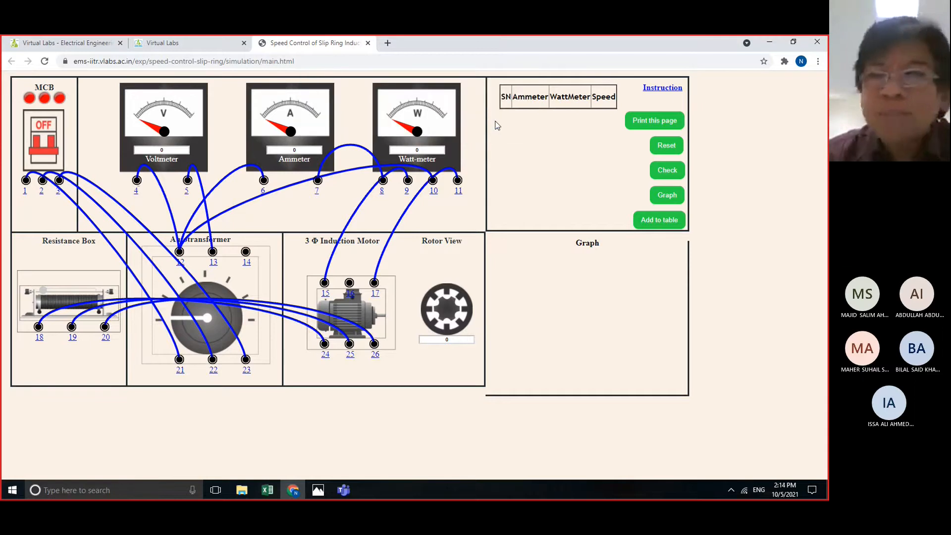
Review the instructions that follow the connection check and switch on the MCB.
left_click(669, 89)
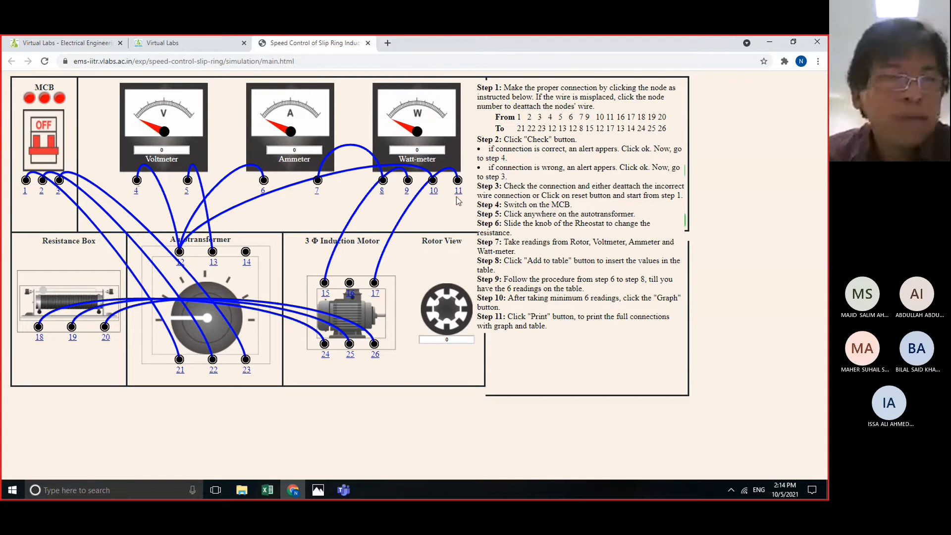
left_click(44, 131)
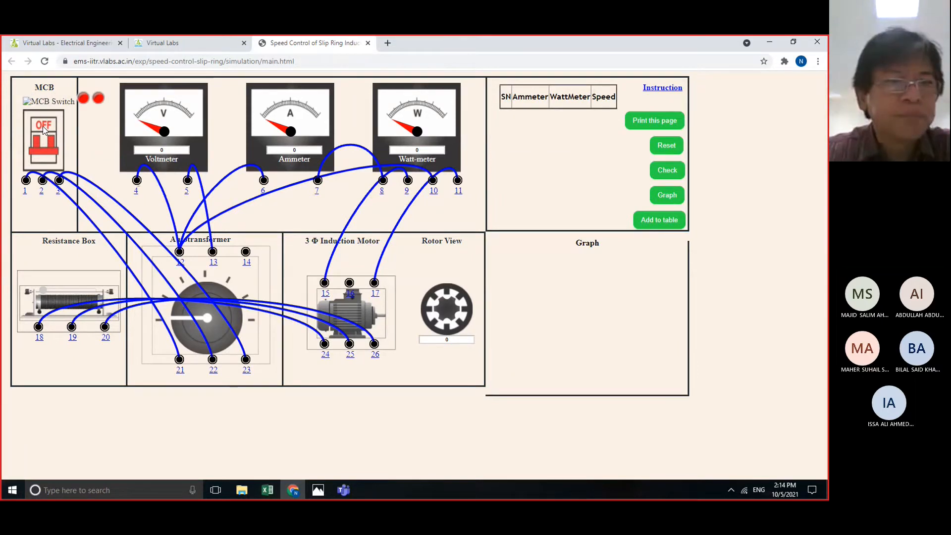
Switch on the MCB, consult the instructions for the next operation, and turn on the autotransformer supply.
left_click(43, 128)
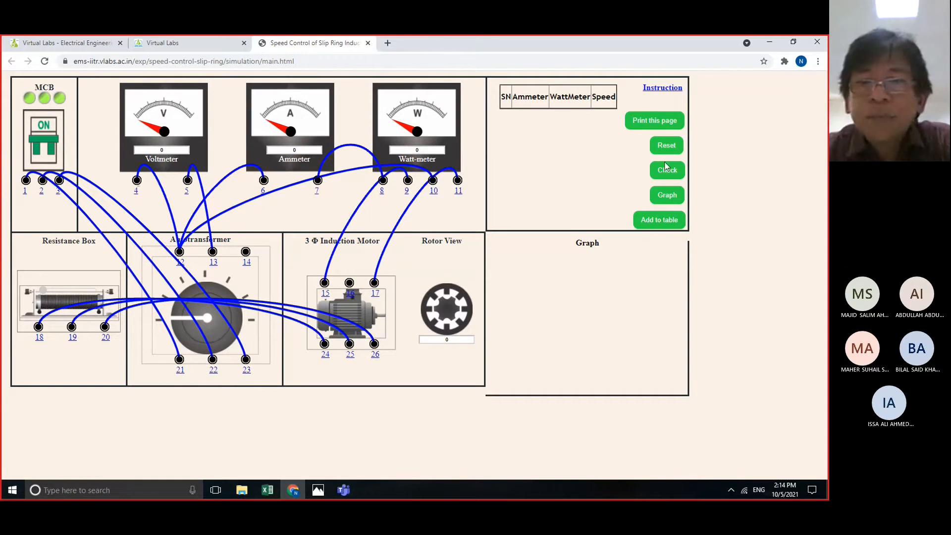
left_click(668, 90)
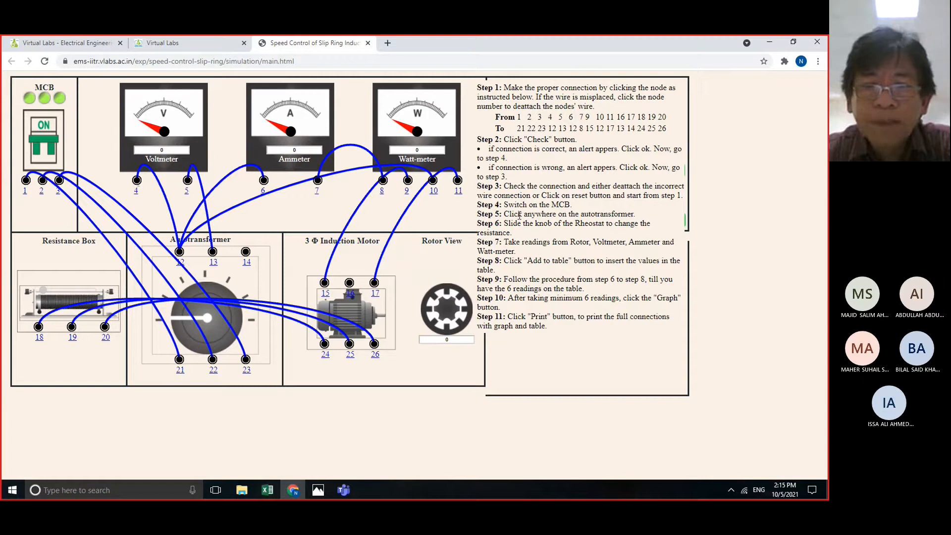
left_click(623, 218)
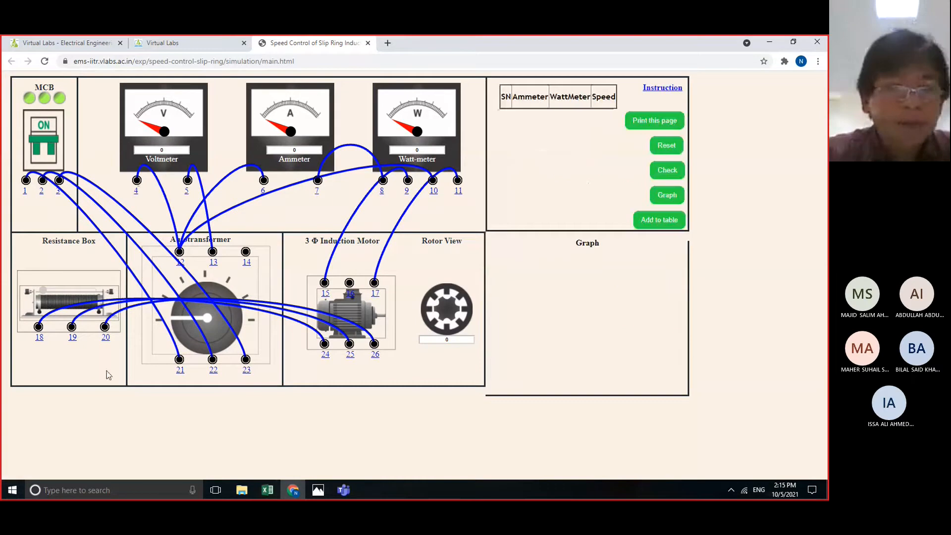
left_click(179, 317)
left_click(179, 317)
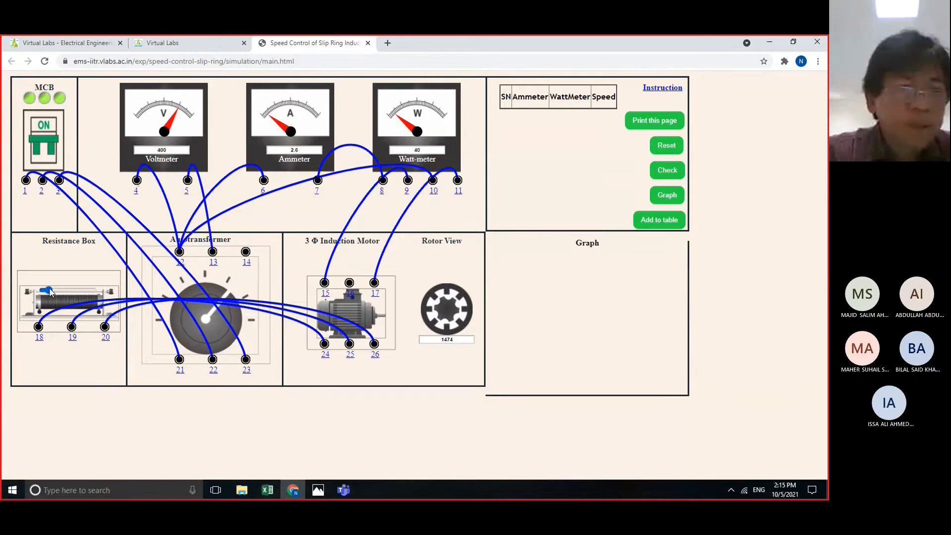
Return the rheostat to zero, recheck the instructions, then advance it to its first notch and add that reading to the table.
left_click_drag(46, 290, 41, 290)
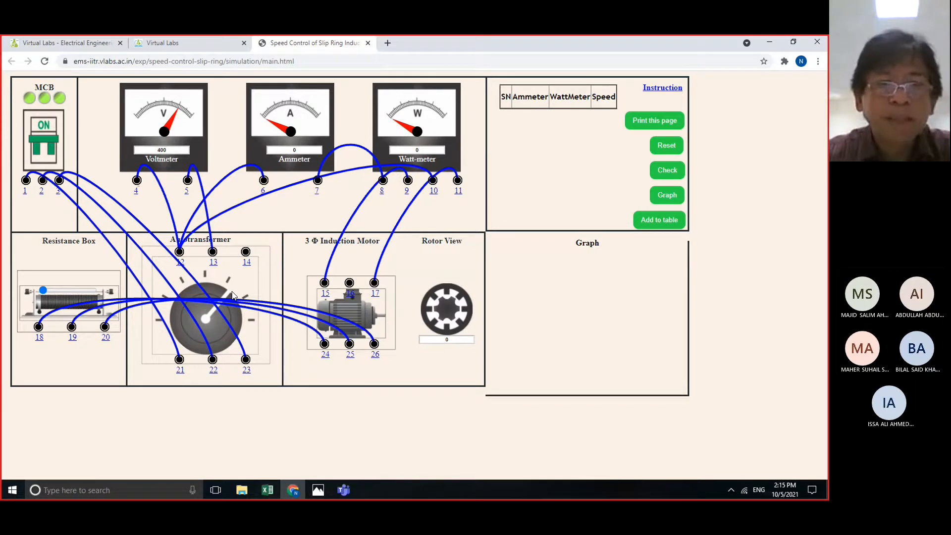
left_click(671, 88)
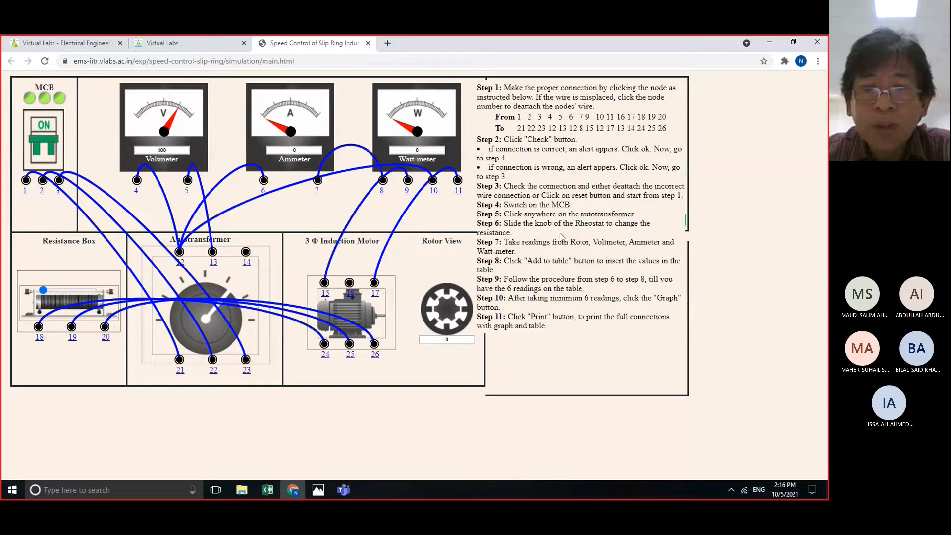
left_click(525, 233)
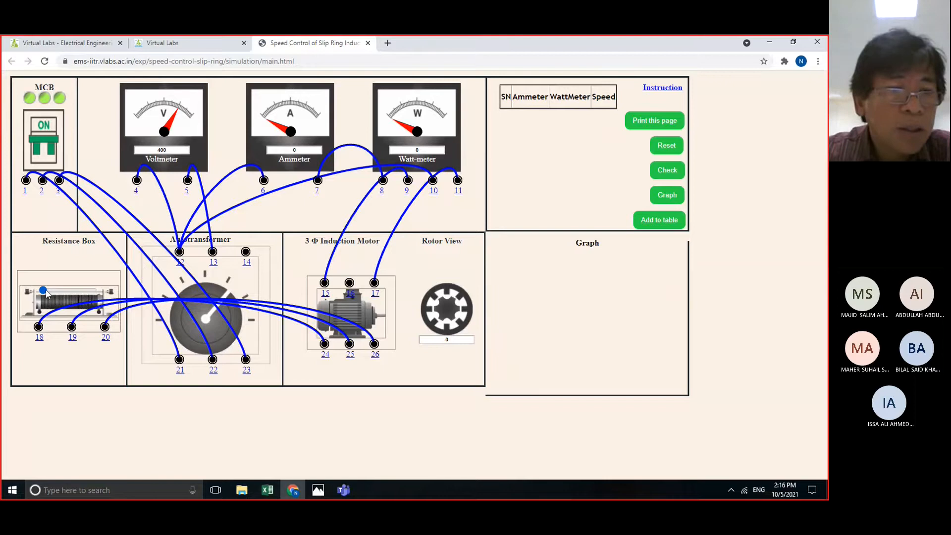
left_click_drag(46, 293, 49, 293)
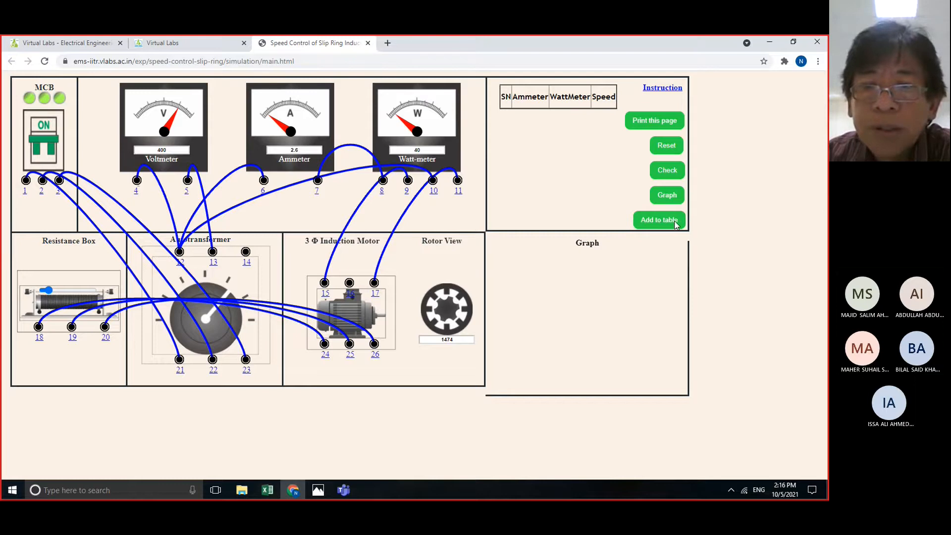
left_click(657, 222)
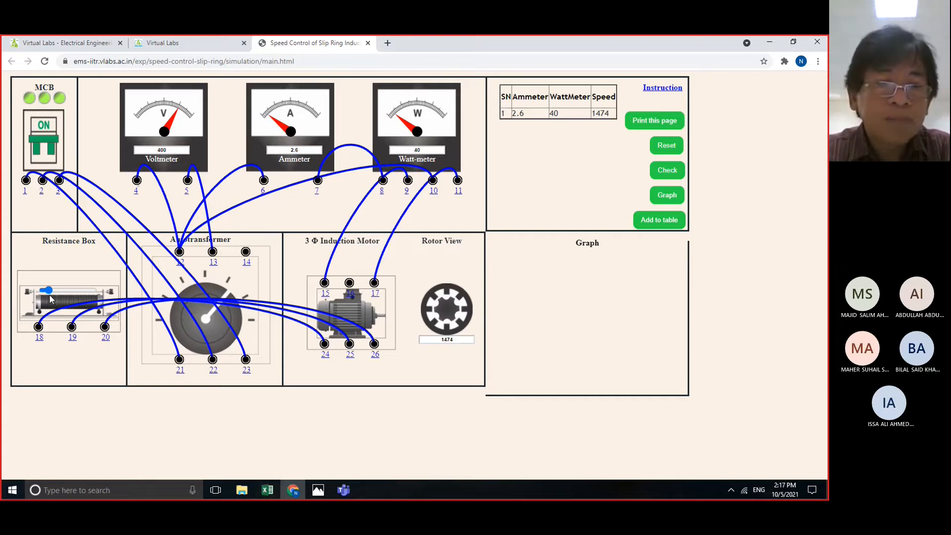
Check the number of readings required in the instructions, advance the rheostat to its second notch, and record that reading twice in the table.
left_click(645, 88)
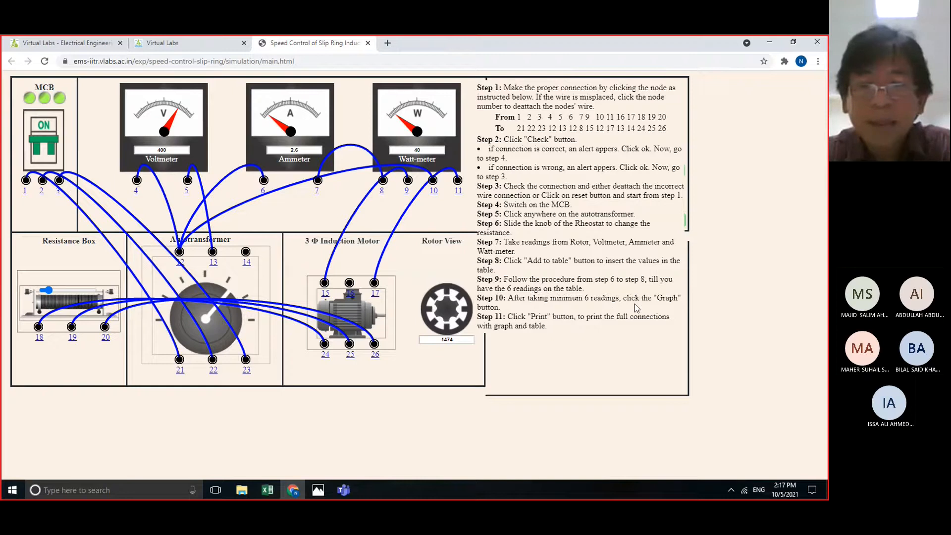
left_click(620, 334)
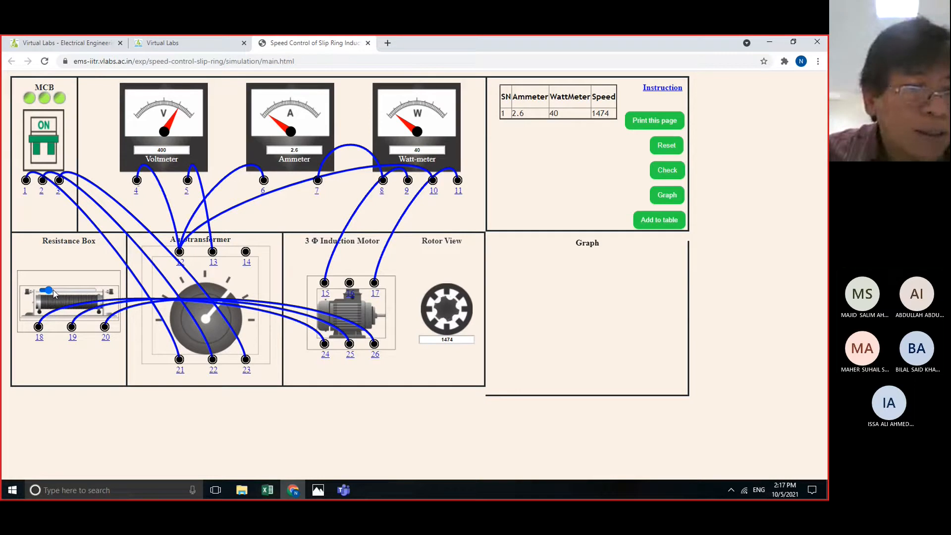
left_click_drag(55, 293, 61, 292)
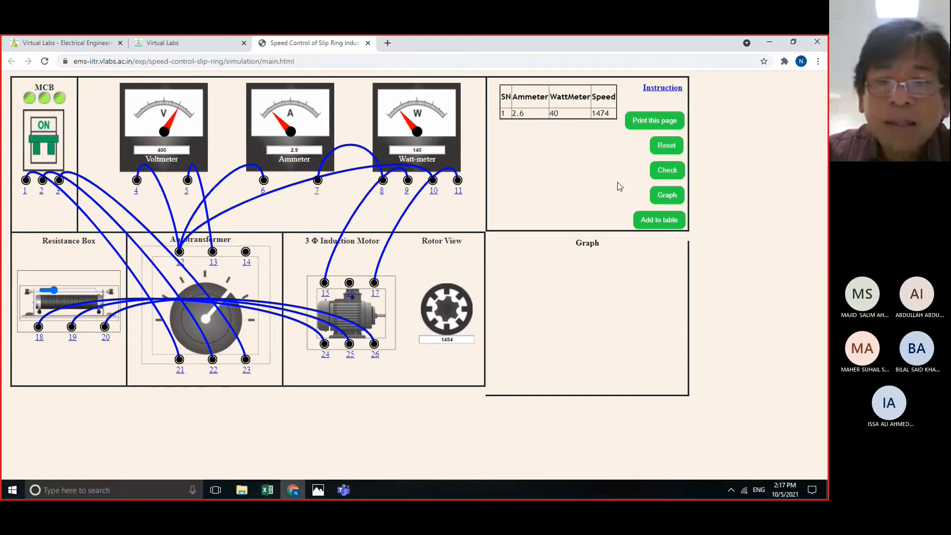
left_click(650, 225)
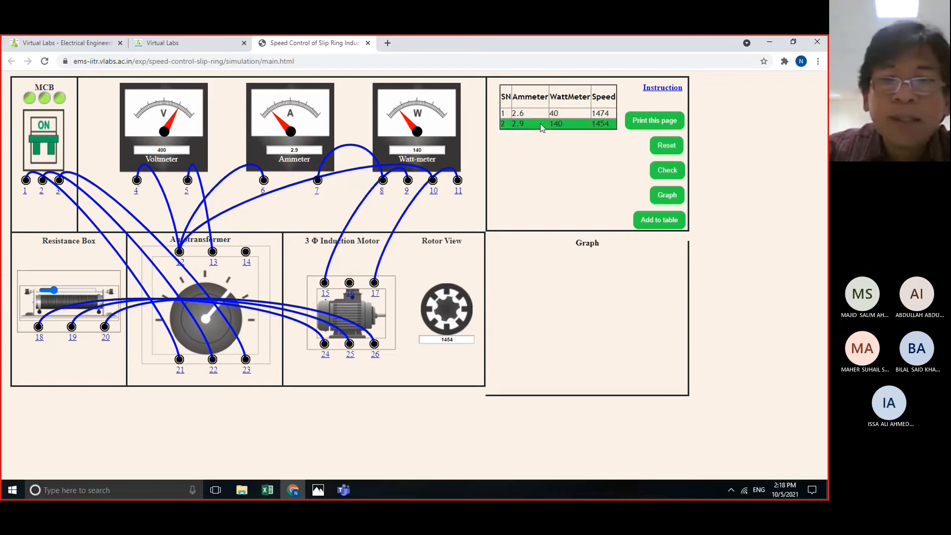
left_click(645, 224)
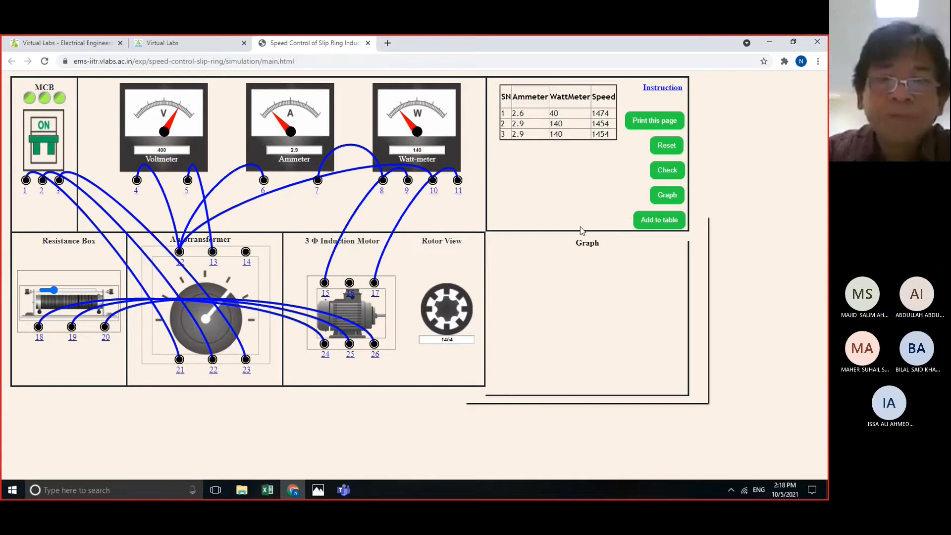
Advance the rheostat to its third and fourth notches, adding the reading at each one to the table.
left_click(61, 292)
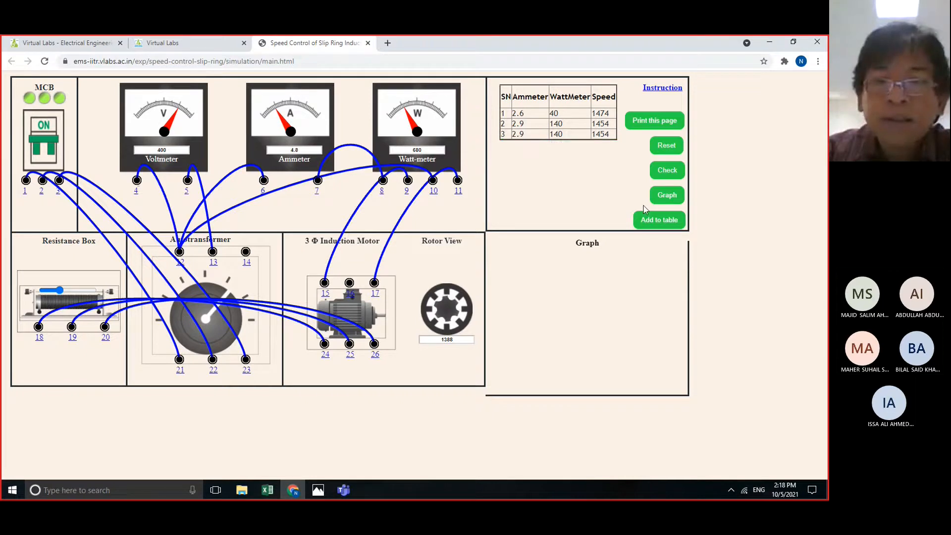
left_click(651, 224)
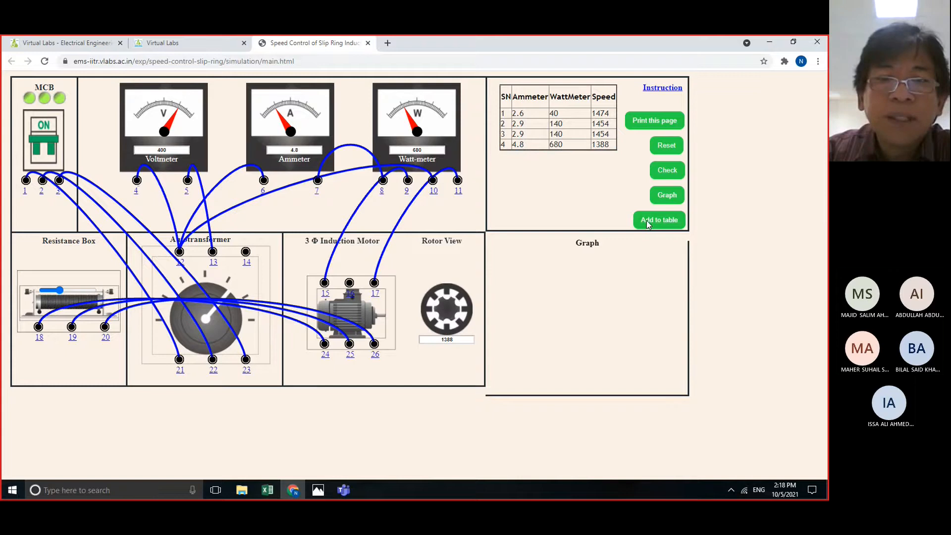
left_click(67, 293)
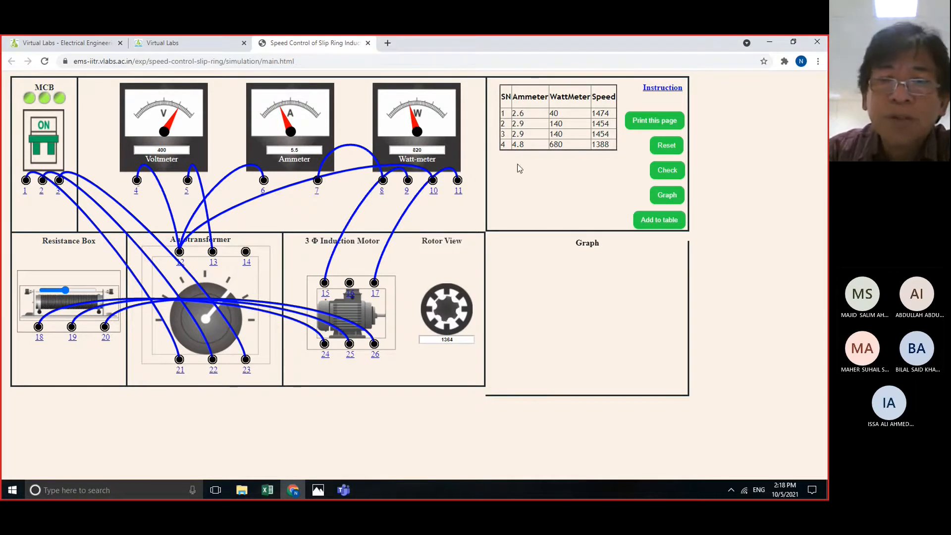
left_click(655, 221)
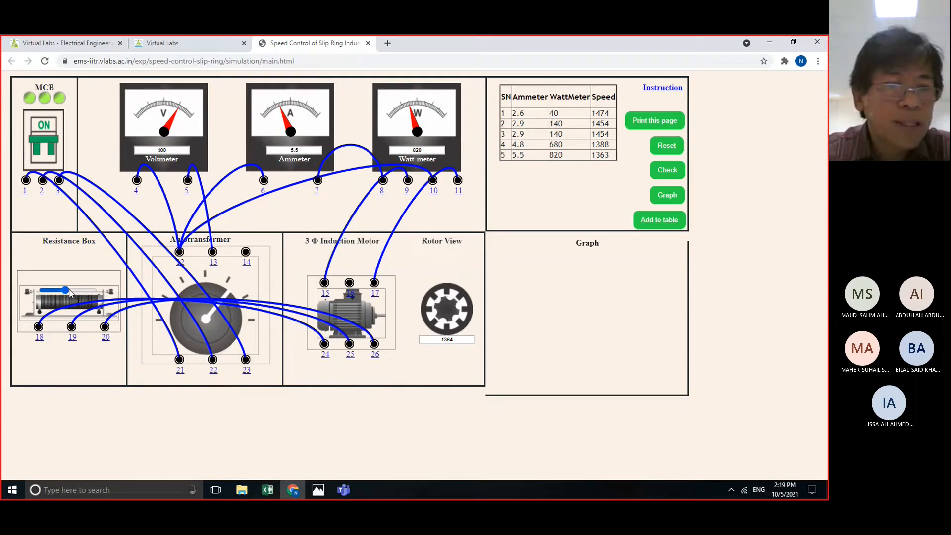
Advance the rheostat to its fifth and sixth notches, adding the reading at each one to the table.
left_click_drag(70, 294, 75, 293)
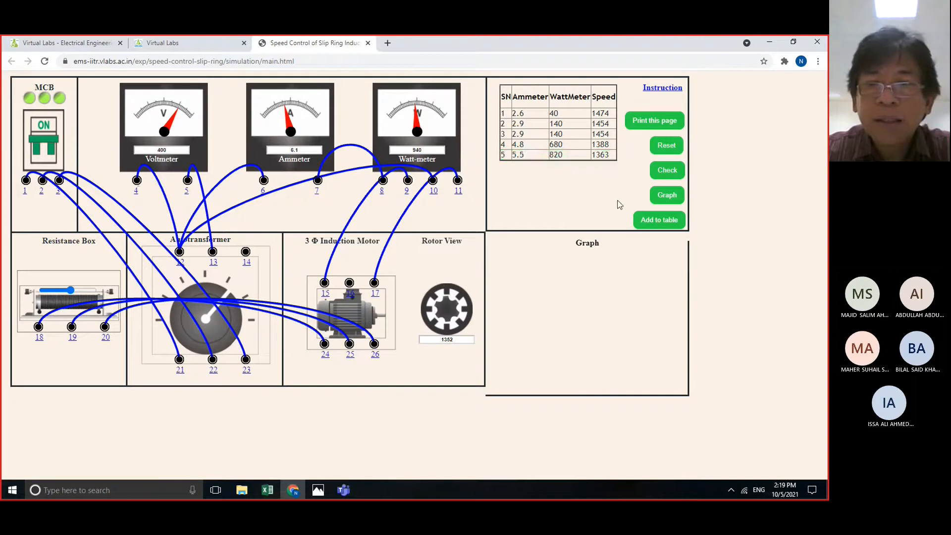
left_click(653, 224)
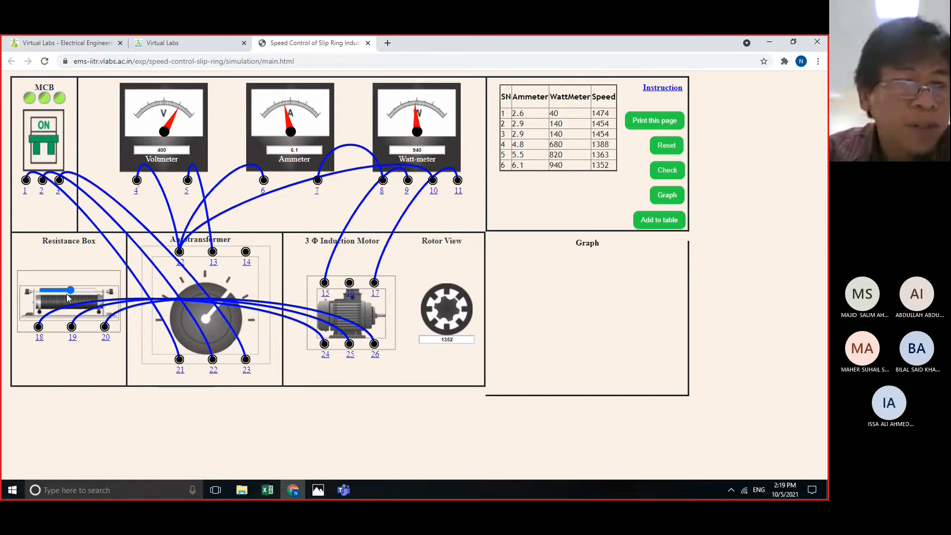
left_click_drag(77, 292, 78, 292)
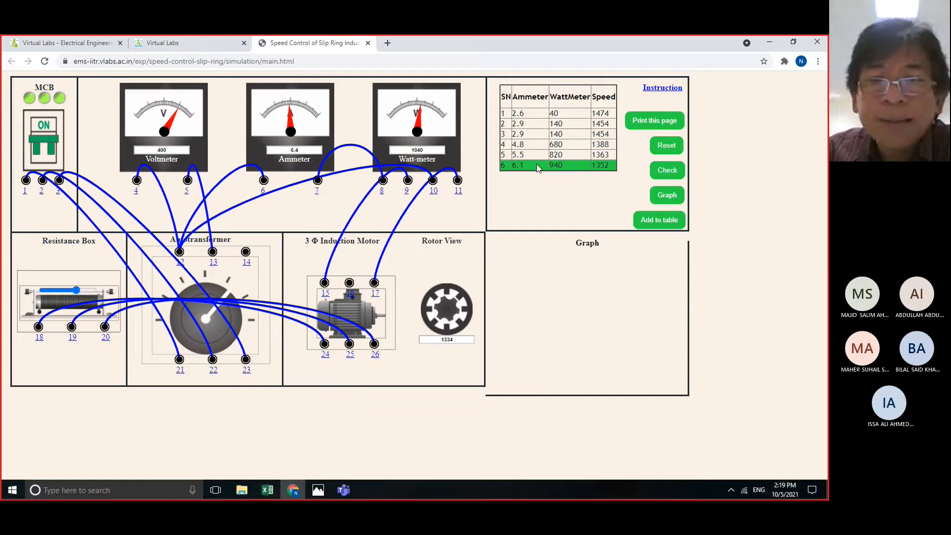
left_click(661, 225)
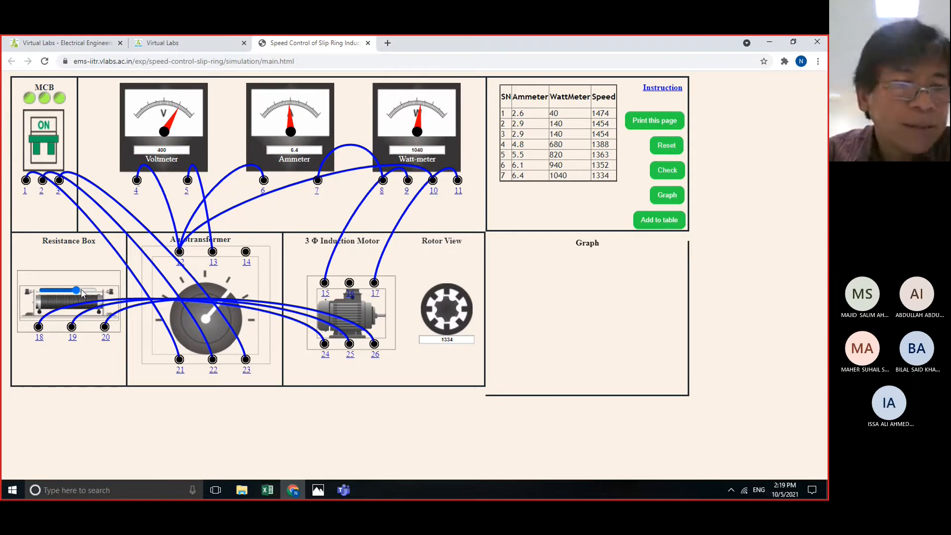
Advance the rheostat through its seventh, eighth and ninth notches, adding each reading to the table.
left_click_drag(82, 293, 88, 292)
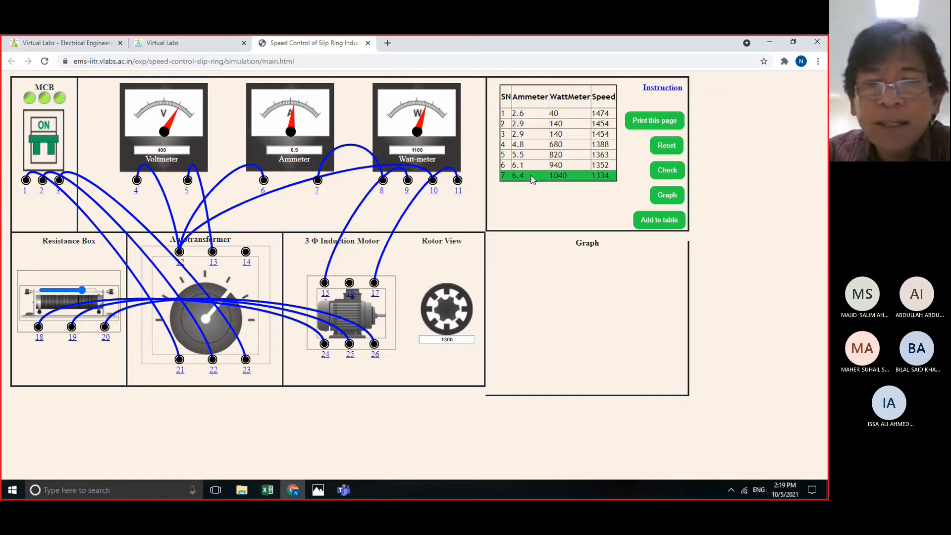
left_click(652, 224)
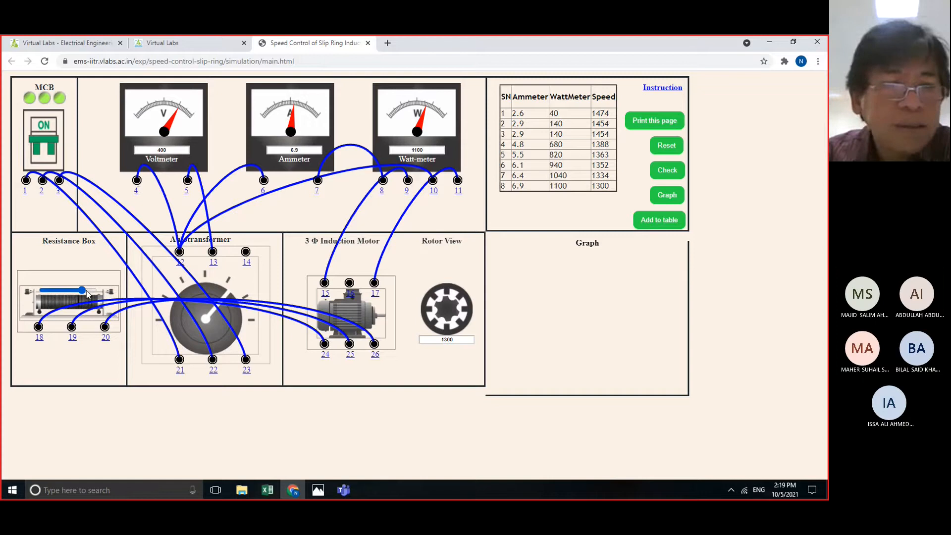
left_click_drag(86, 294, 92, 294)
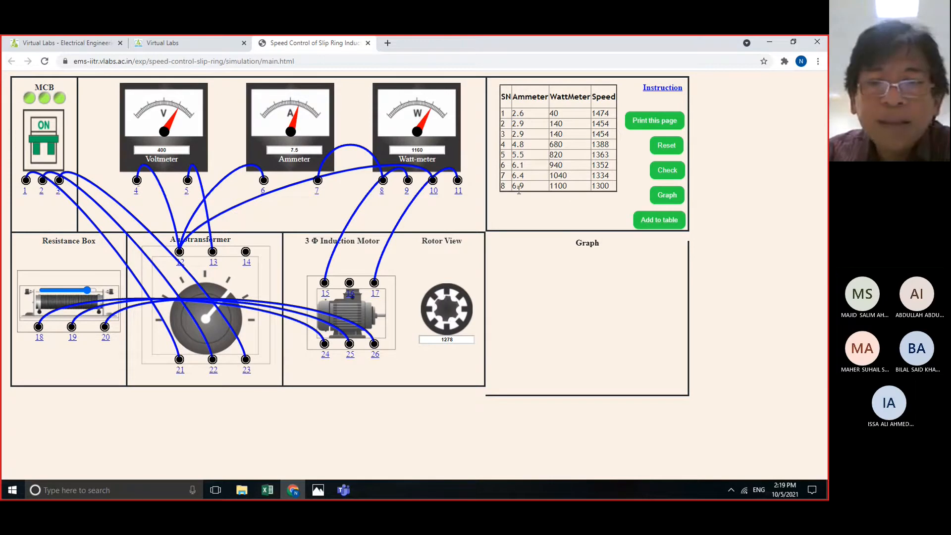
left_click(646, 222)
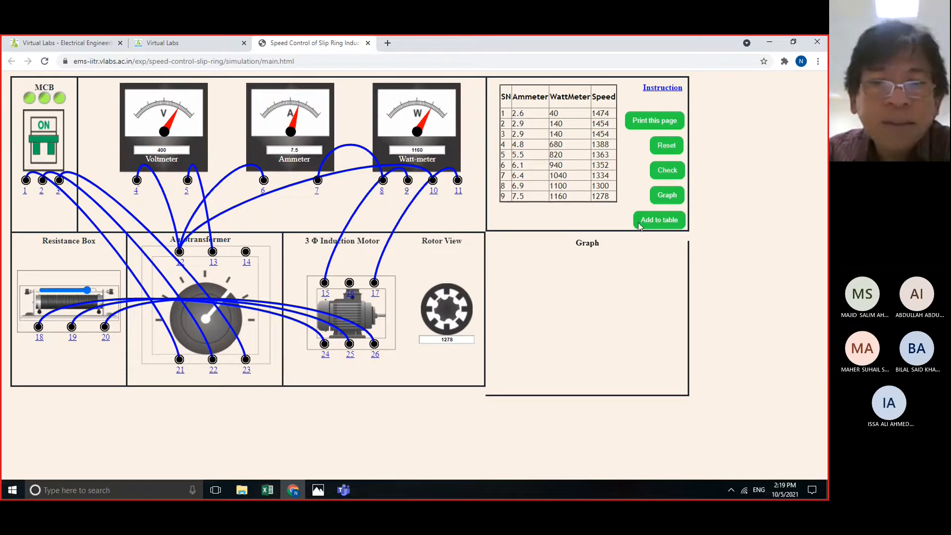
left_click(95, 295)
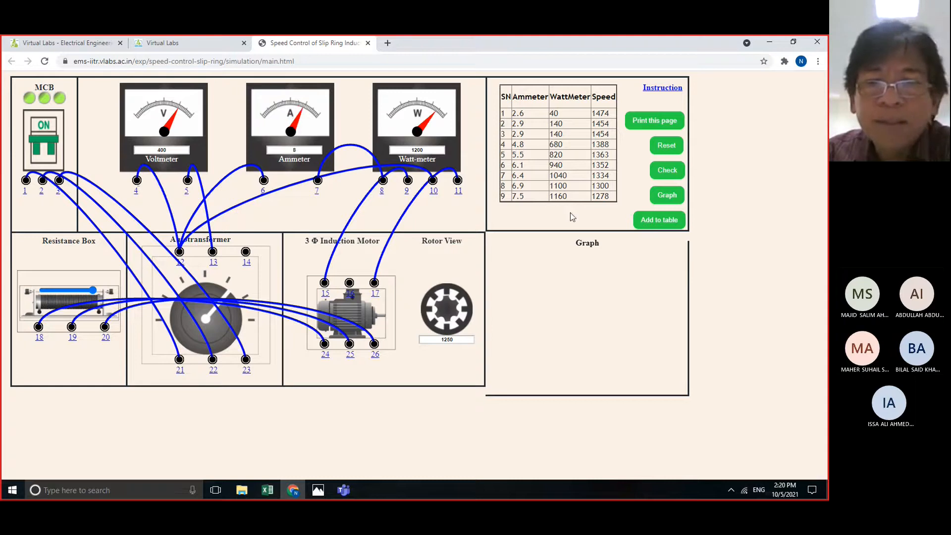
left_click(649, 224)
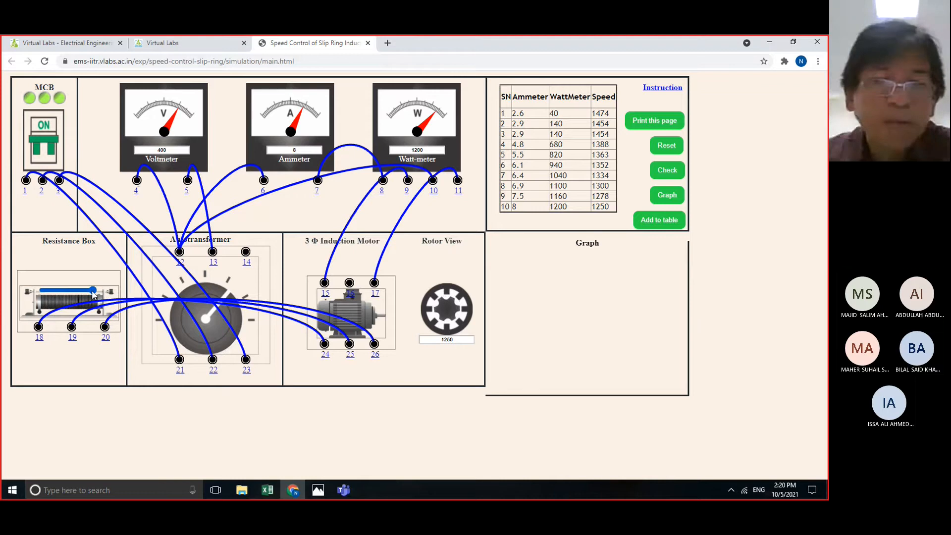
Return the rheostat to zero, then set it to the first and the fifth notch to compare the rotor speed and meter readings.
left_click_drag(93, 294, 42, 295)
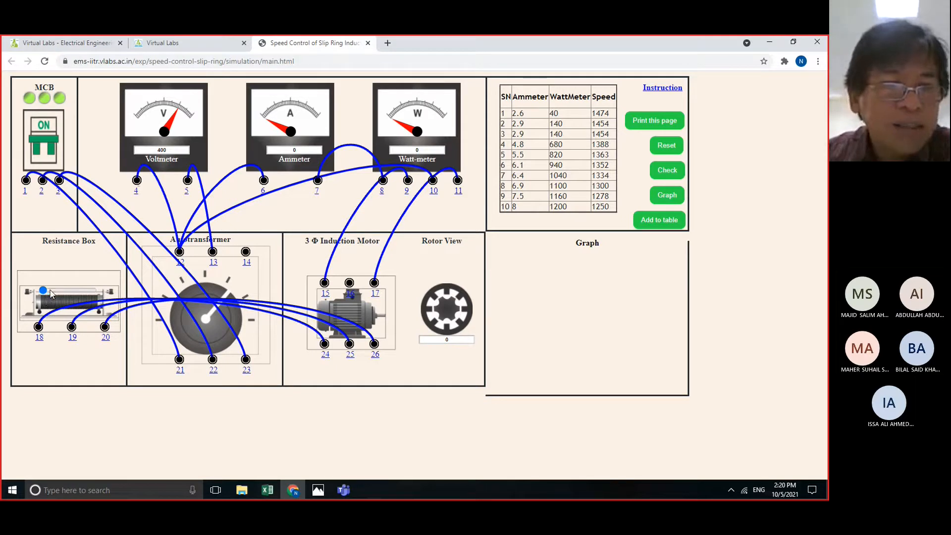
left_click(50, 294)
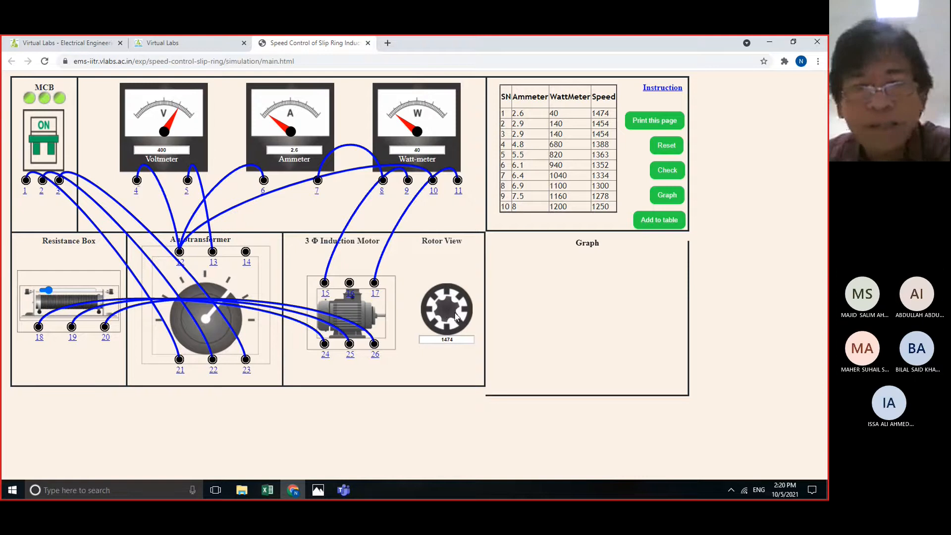
left_click(69, 294)
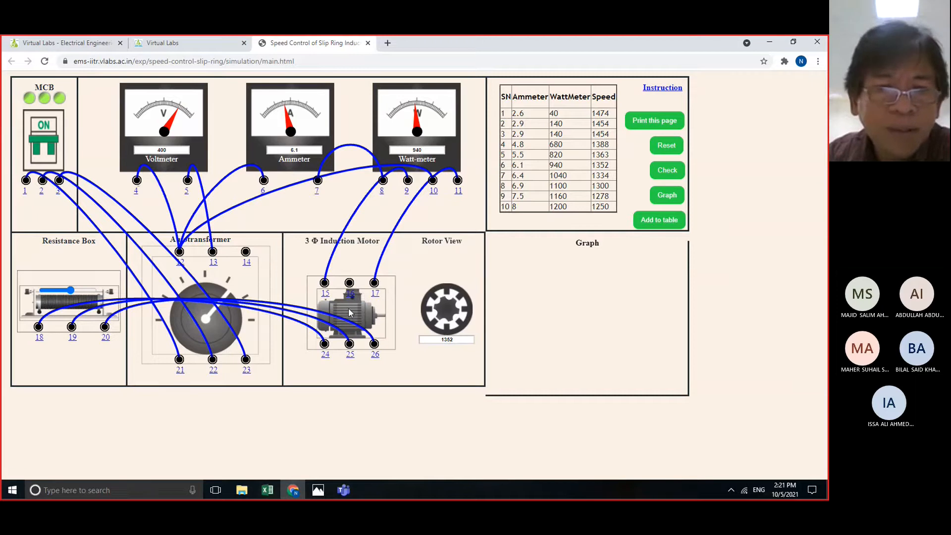
Review the wiring list and the reading procedure in the simulation's instructions, then go back to the readings table.
left_click(673, 88)
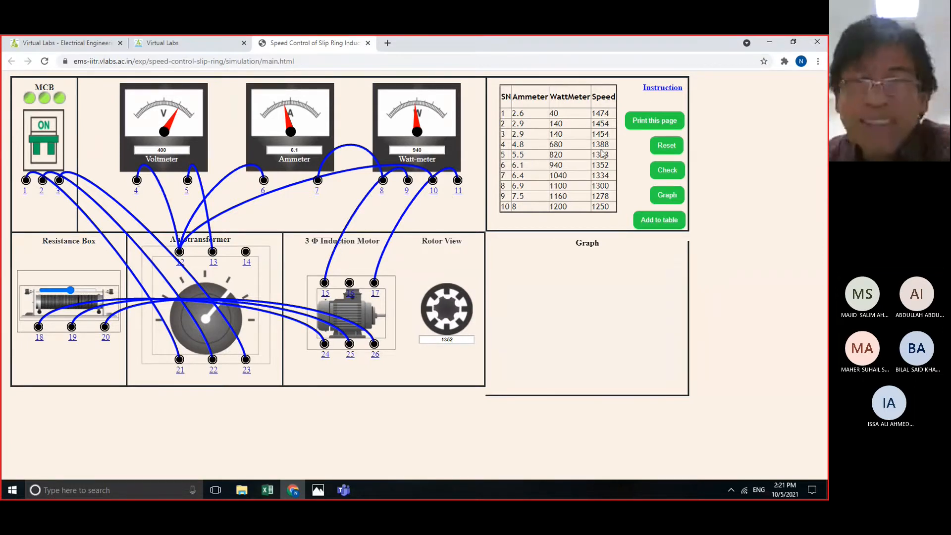
left_click(657, 90)
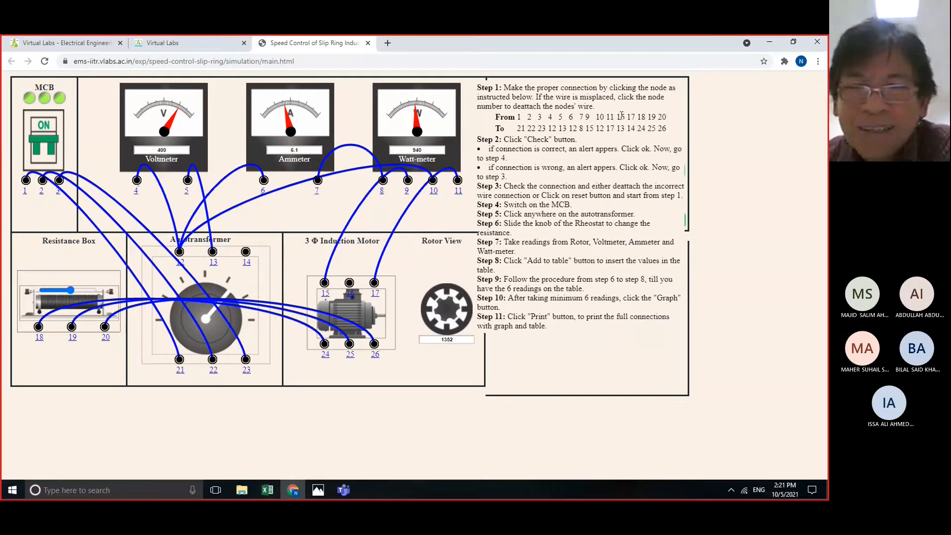
left_click(591, 122)
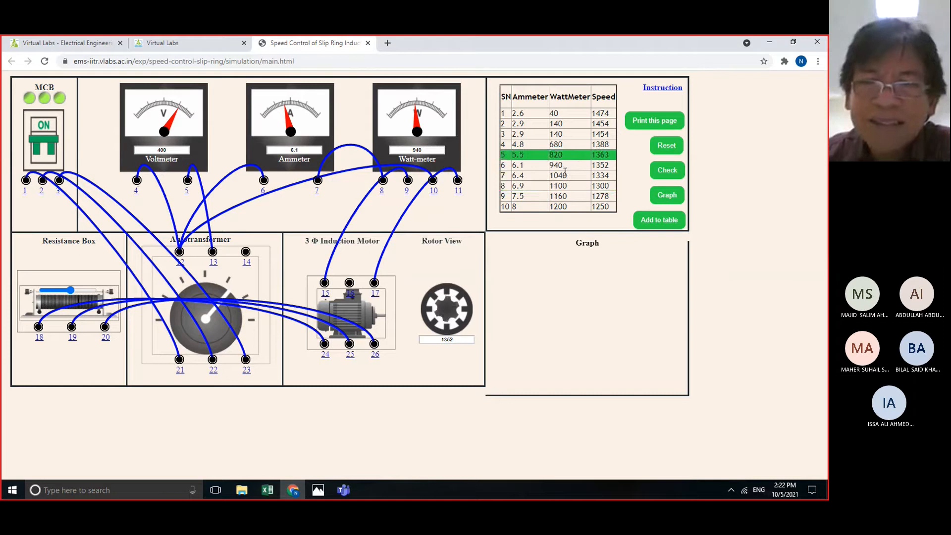
Launch the Snipping Tool and capture a snip of the ammeter, wattmeter and speed readings table.
left_click(13, 491)
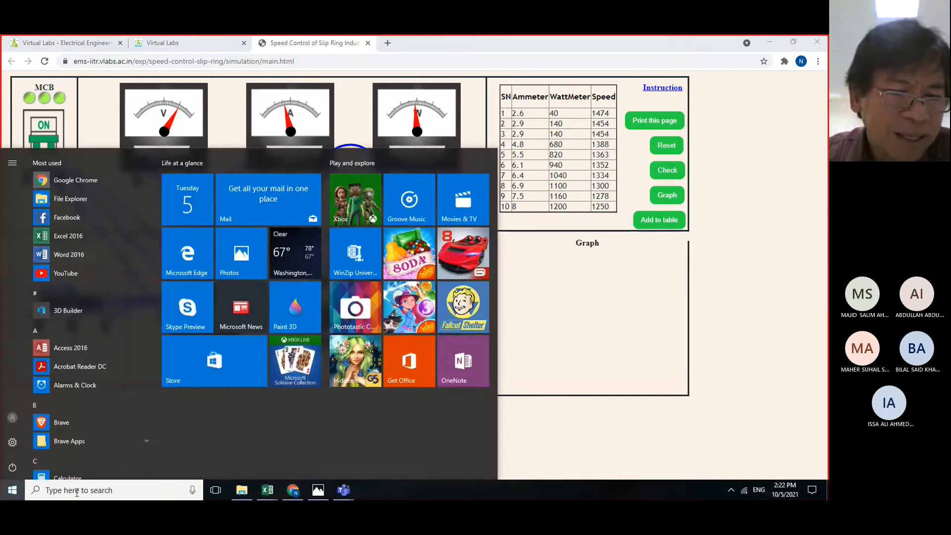
left_click(76, 491)
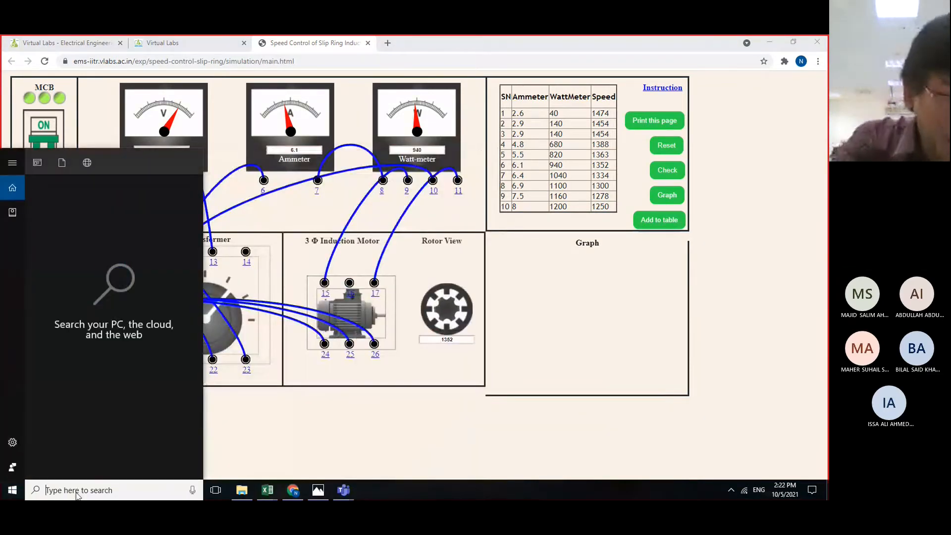
type("s")
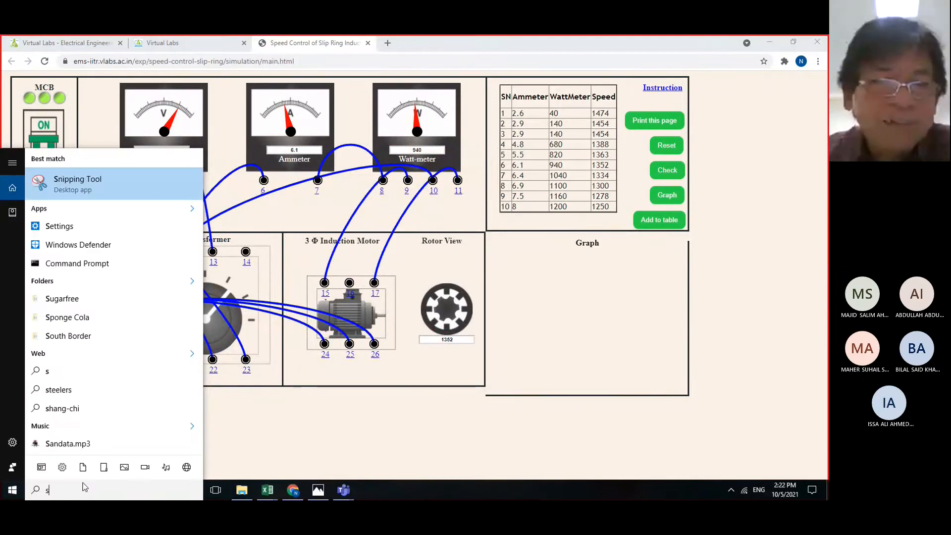
left_click(92, 185)
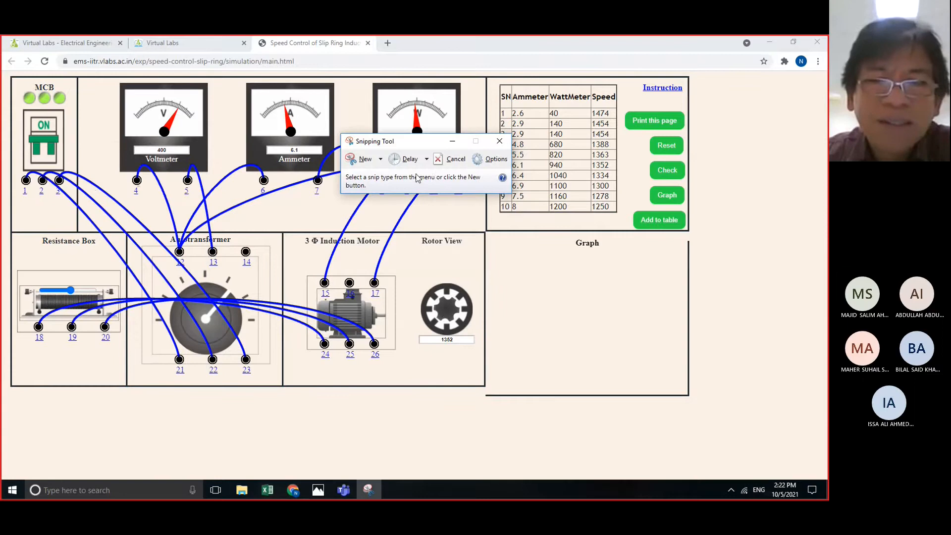
left_click(361, 158)
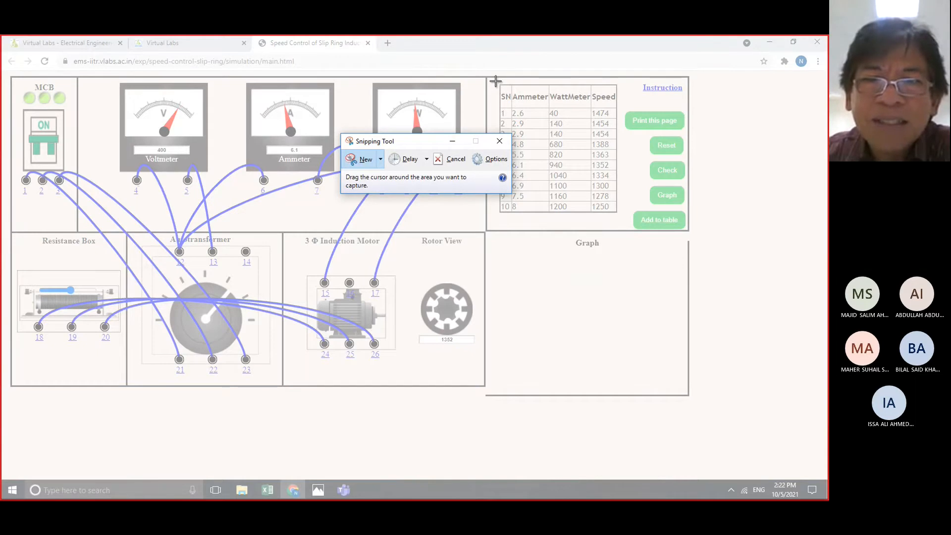
left_click_drag(496, 81, 621, 217)
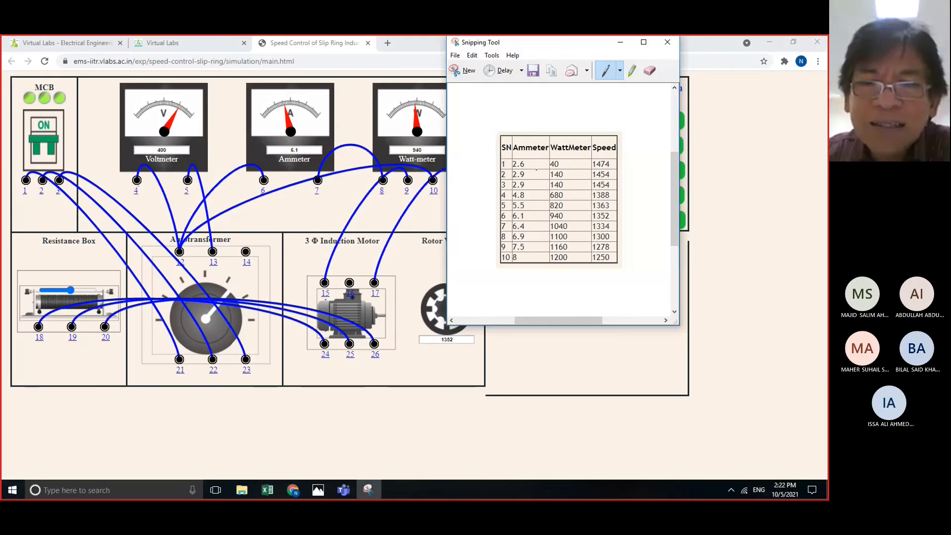
Save the table snip as a JPEG named Table in the Downloads folder, then close the Snipping Tool.
right_click(537, 173)
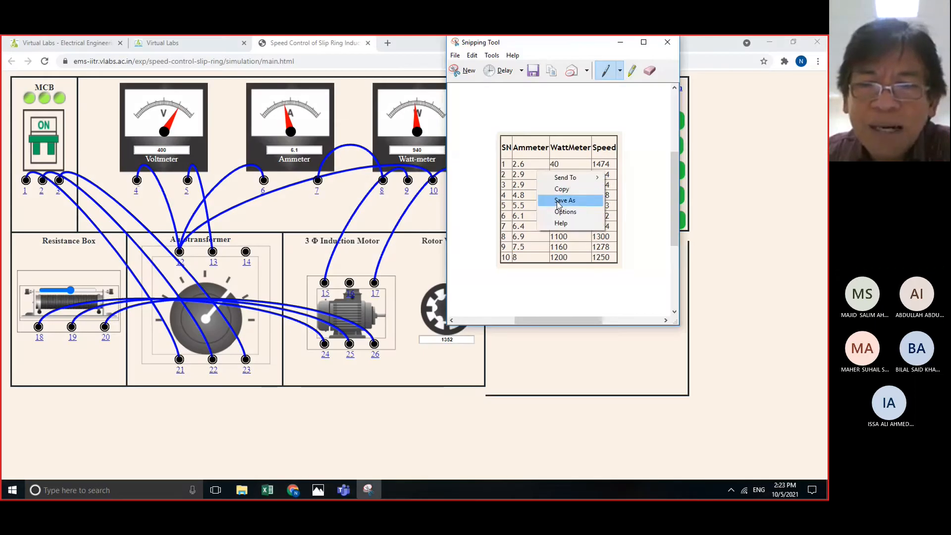
left_click(558, 201)
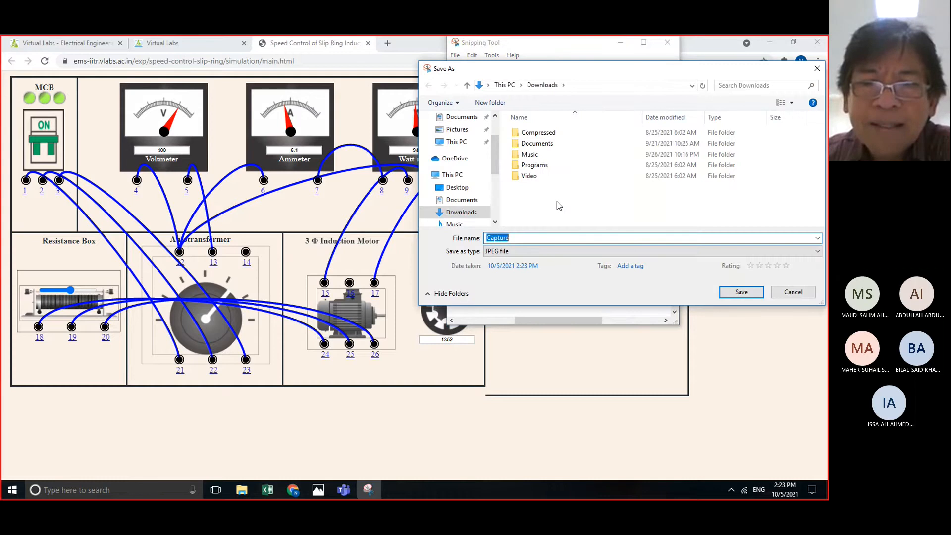
left_click(515, 238)
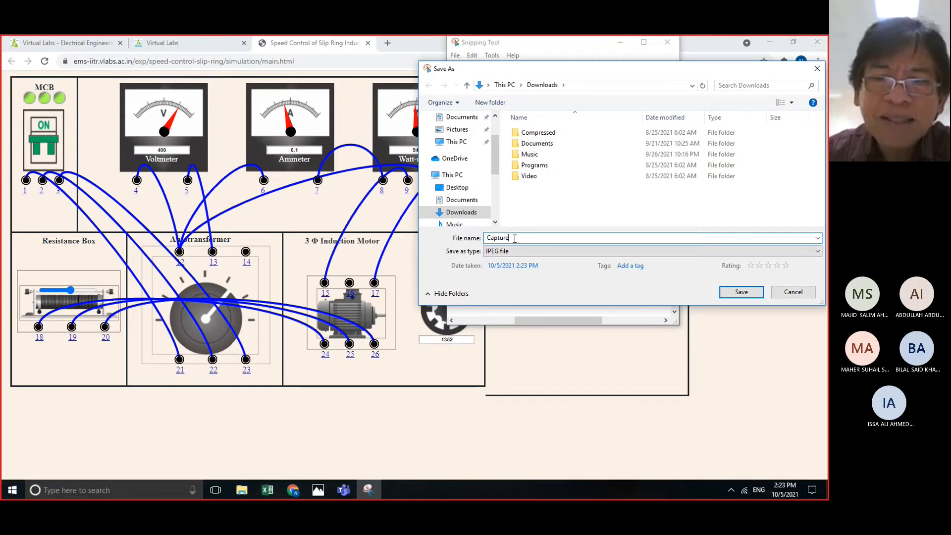
key("BackSpace")
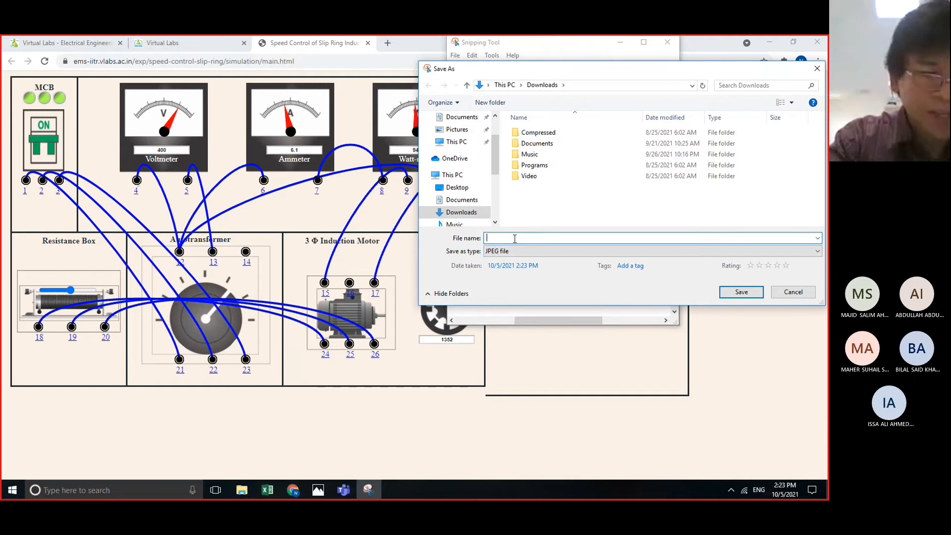
type("Table")
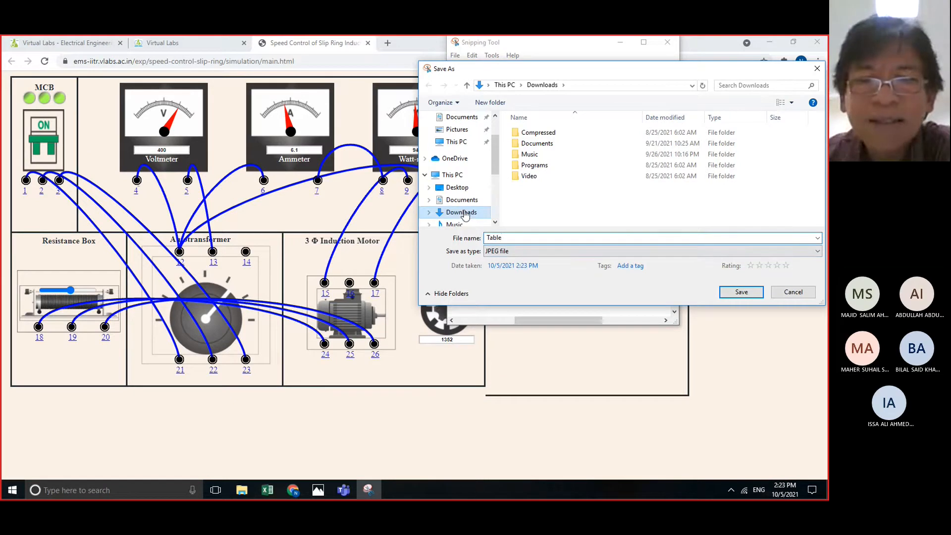
left_click(739, 292)
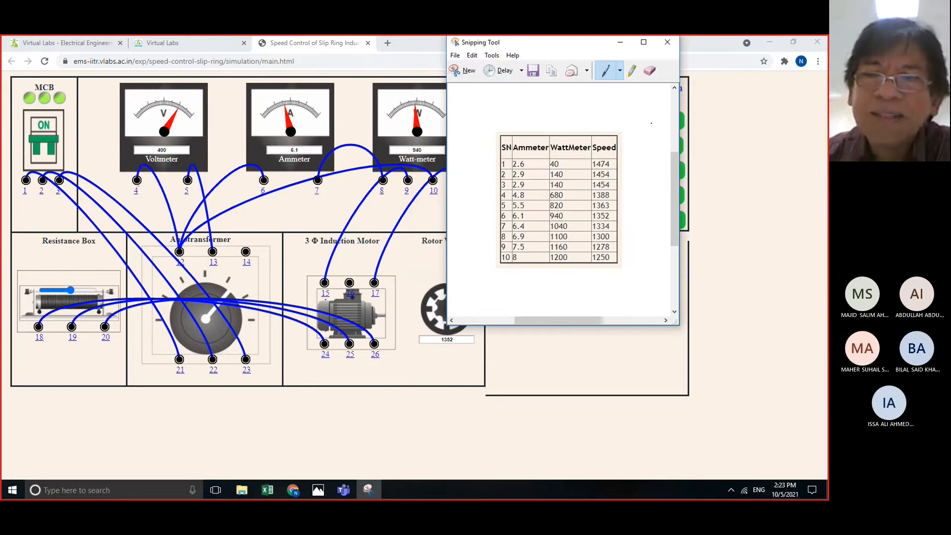
left_click(667, 42)
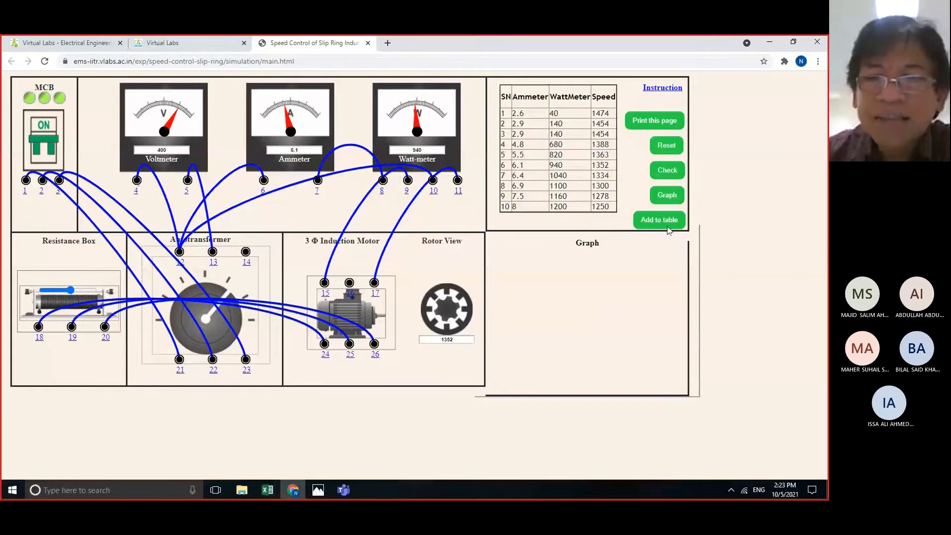
Plot the resistance versus speed graph from the recorded readings and capture it with the Snipping Tool.
left_click(667, 196)
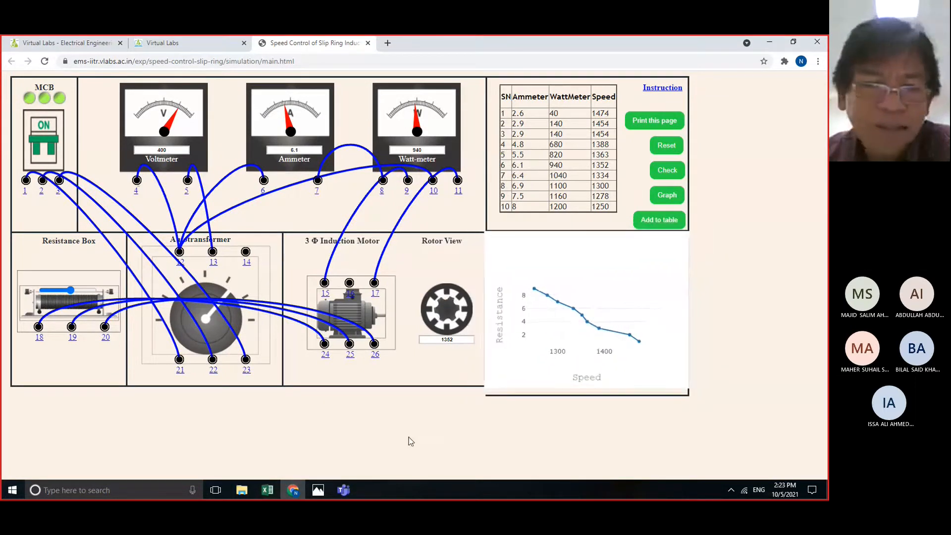
left_click(13, 490)
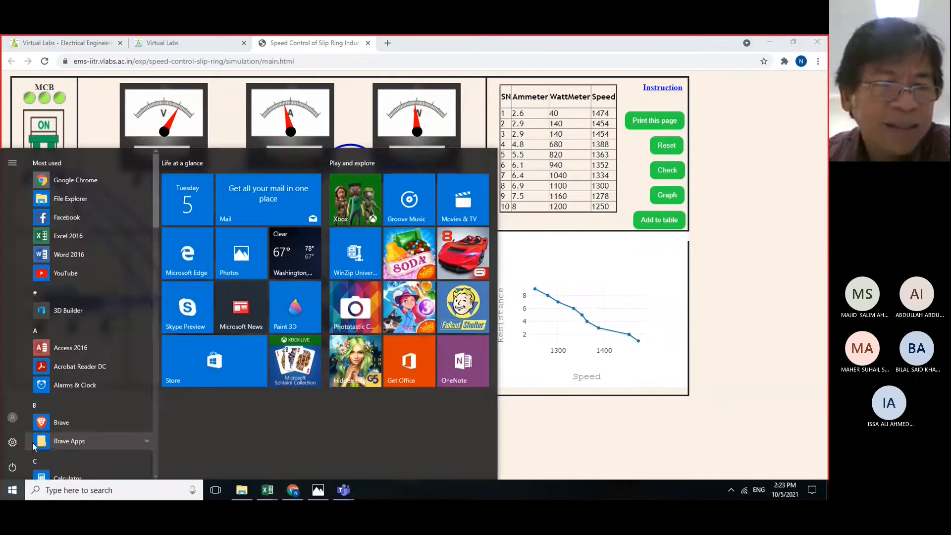
left_click(63, 491)
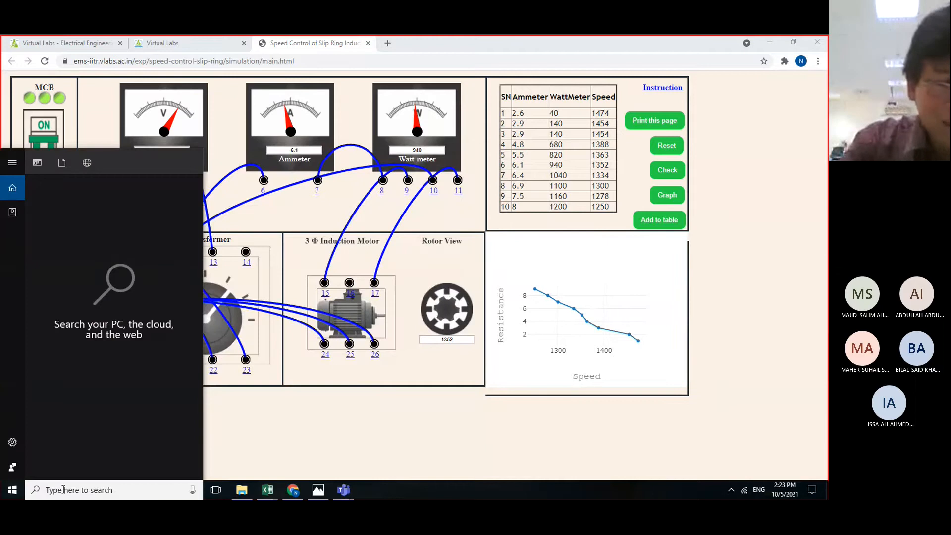
type("sn")
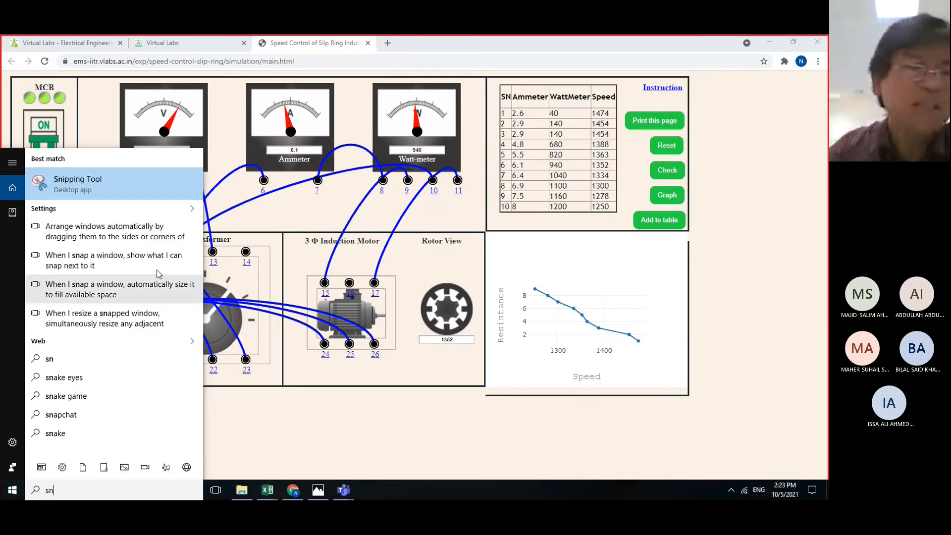
left_click(84, 184)
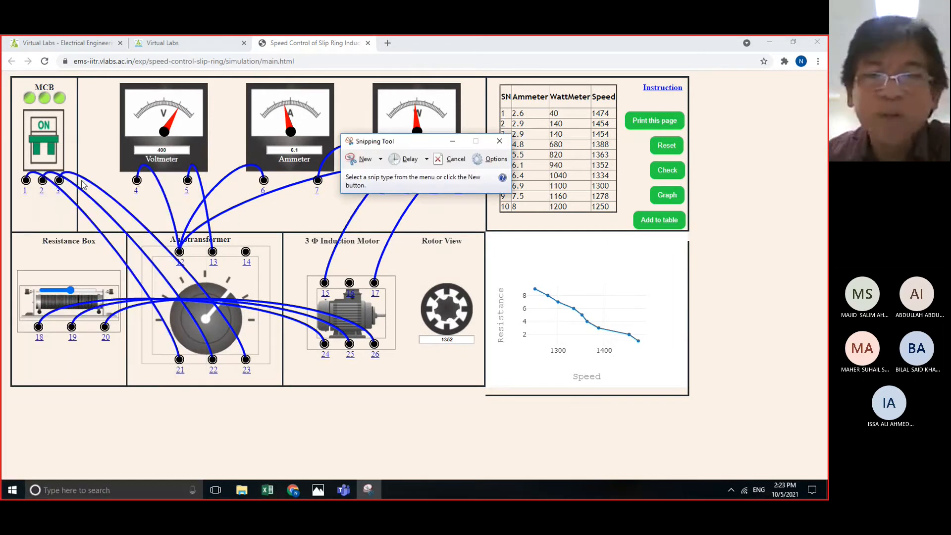
left_click(365, 159)
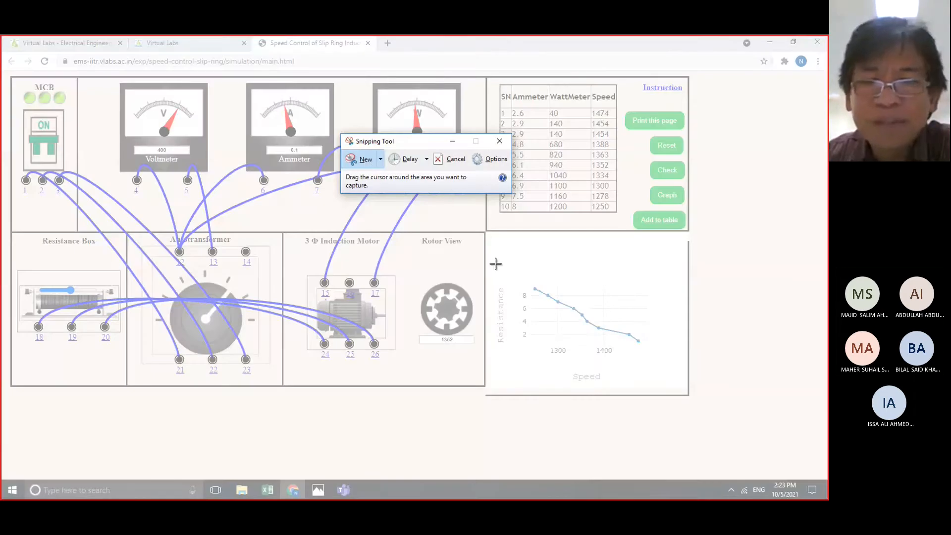
left_click_drag(495, 245, 670, 389)
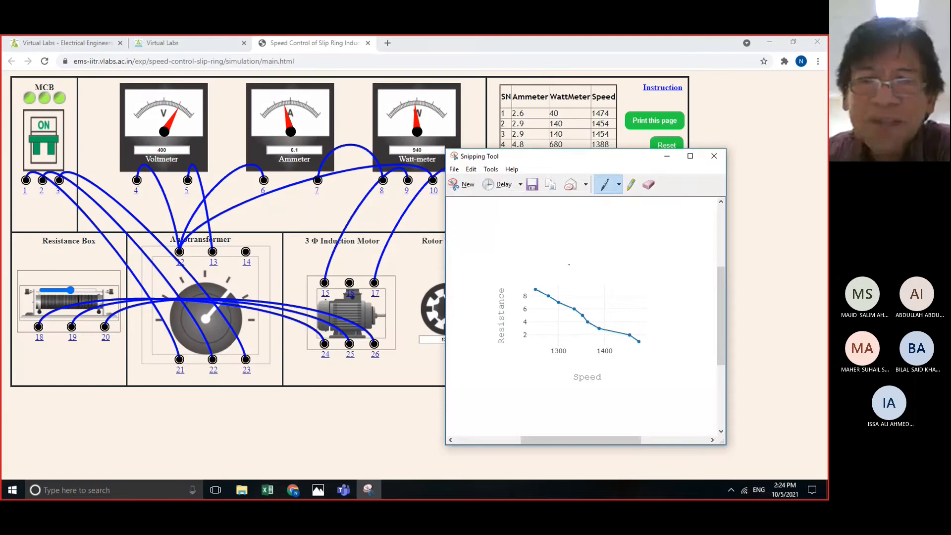
Save the graph snip as a JPEG named Graph in the Downloads folder and close the Snipping Tool.
right_click(541, 310)
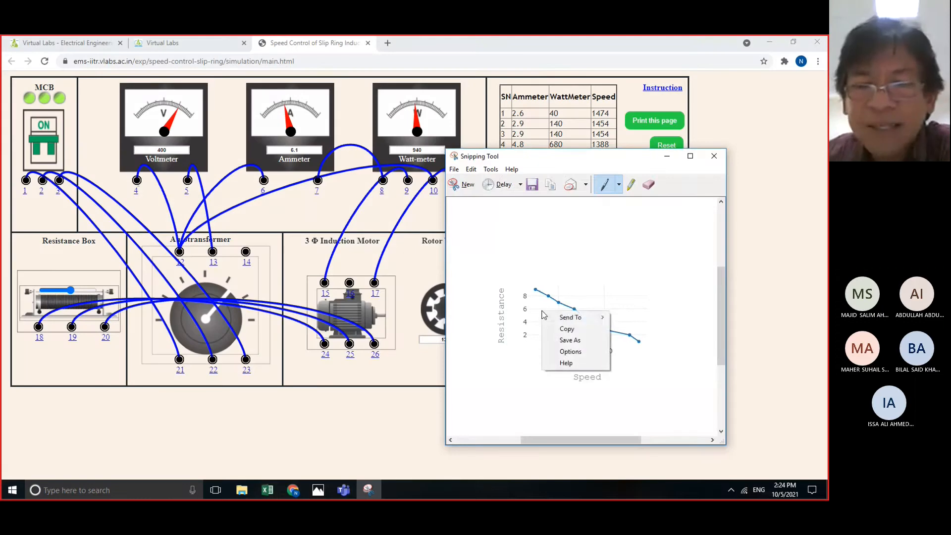
left_click(569, 340)
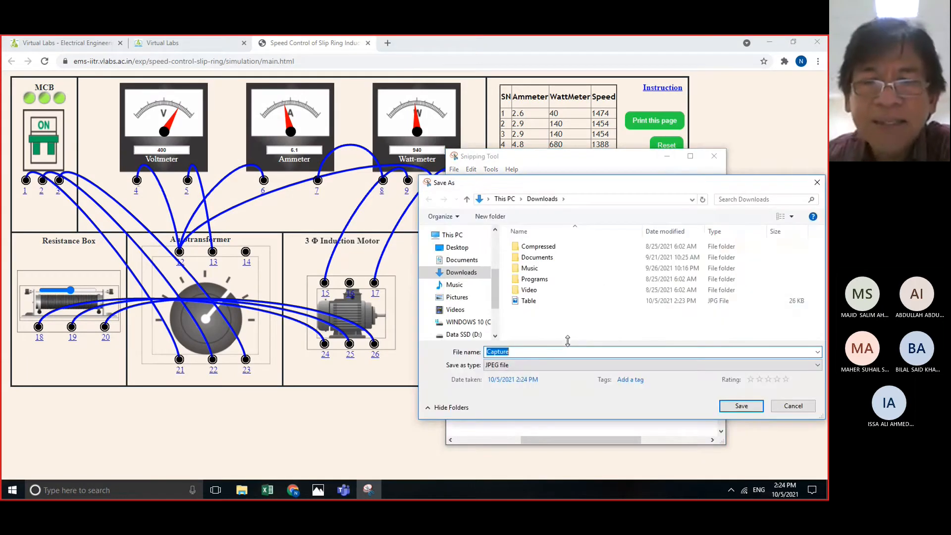
left_click(516, 351)
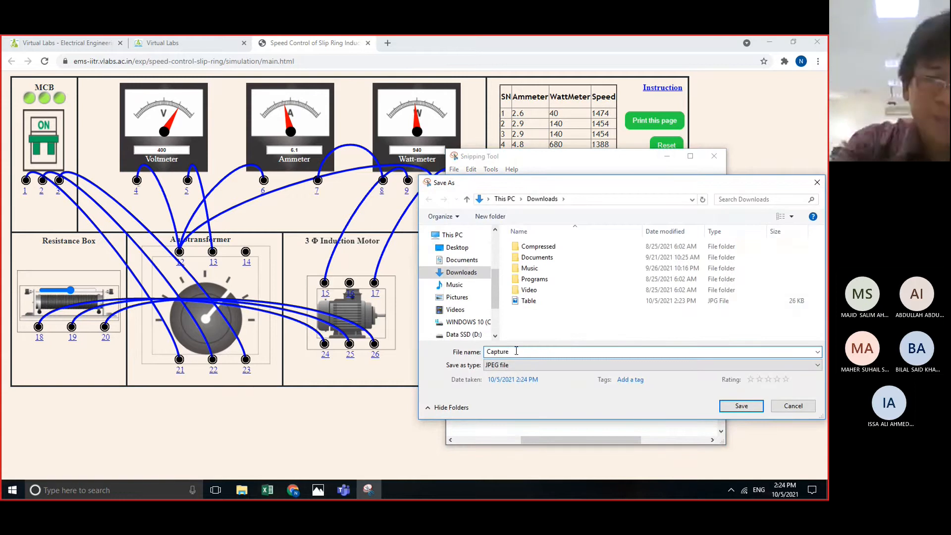
key("BackSpace")
key("BackSpace")
key("BackSpace")
key("BackSpace")
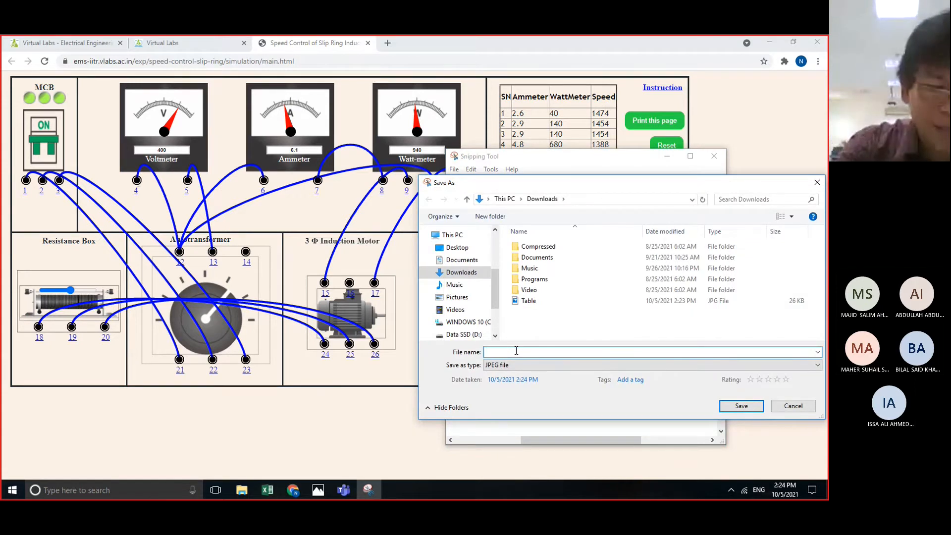
type("Graph")
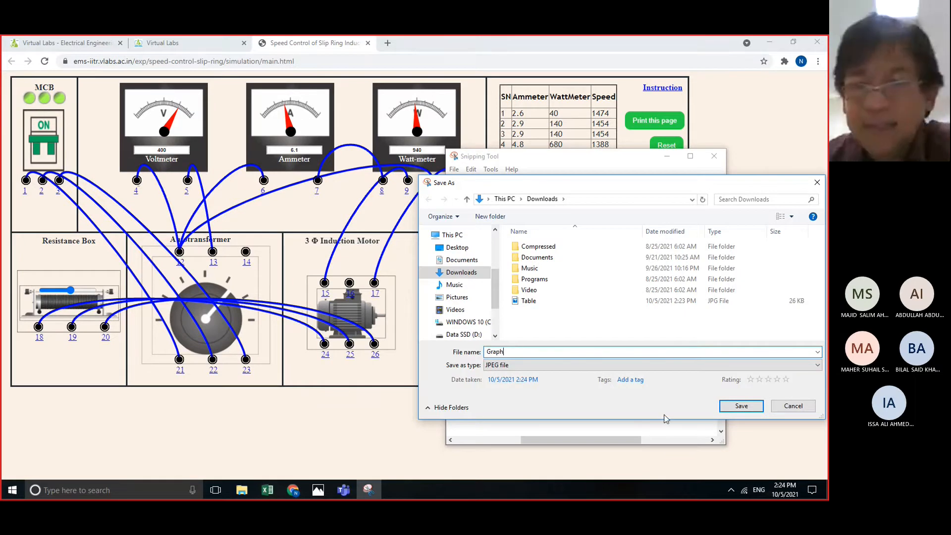
left_click(741, 406)
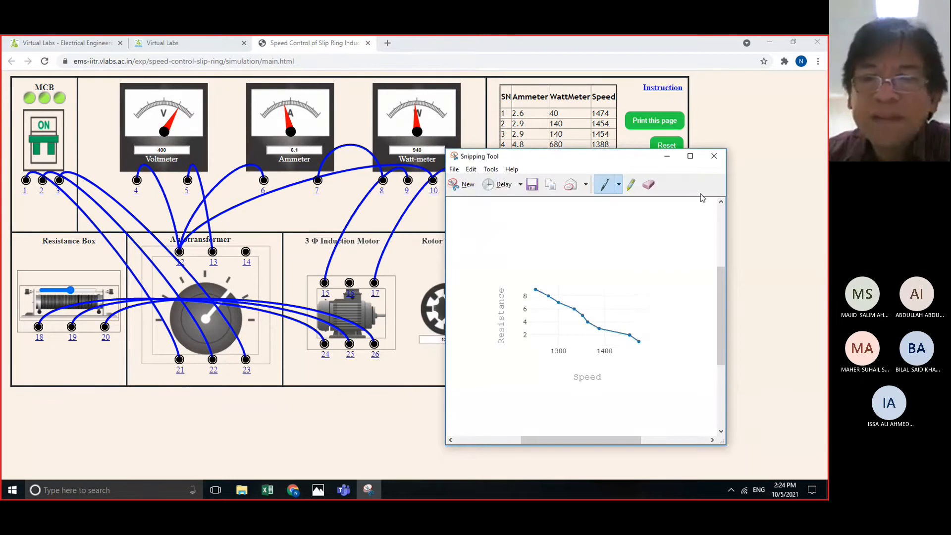
left_click(713, 158)
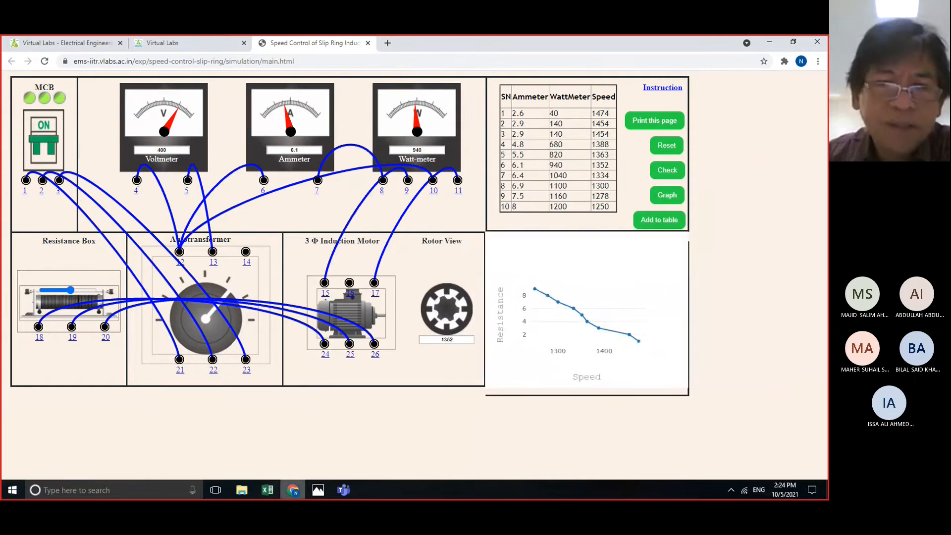
Switch to File Explorer and view the saved Table and Graph images from the Downloads folder, closing each one after checking it.
mouse_move(318, 492)
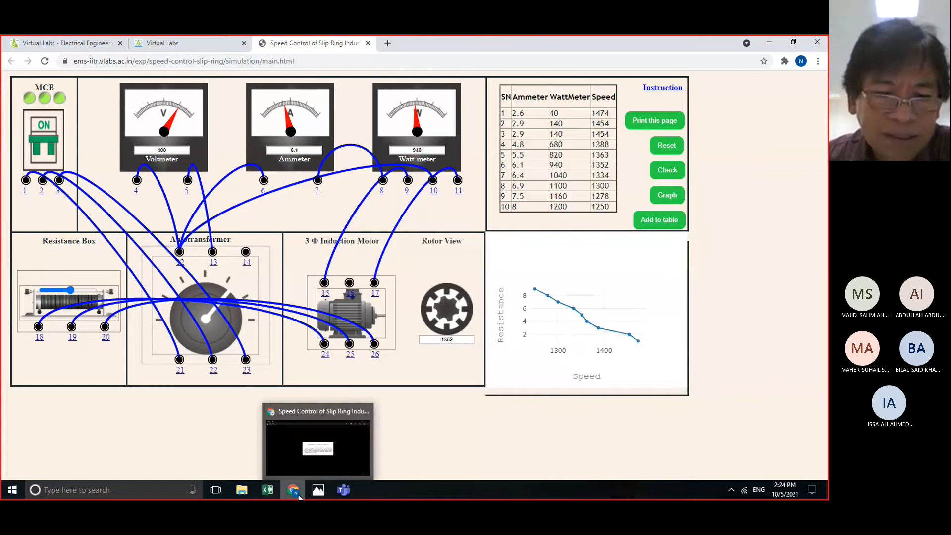
left_click(242, 491)
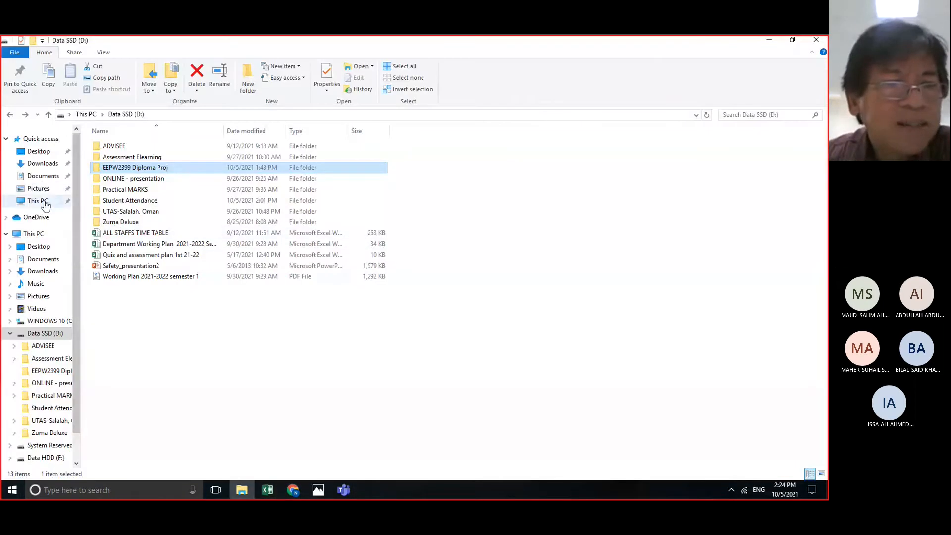
left_click(43, 165)
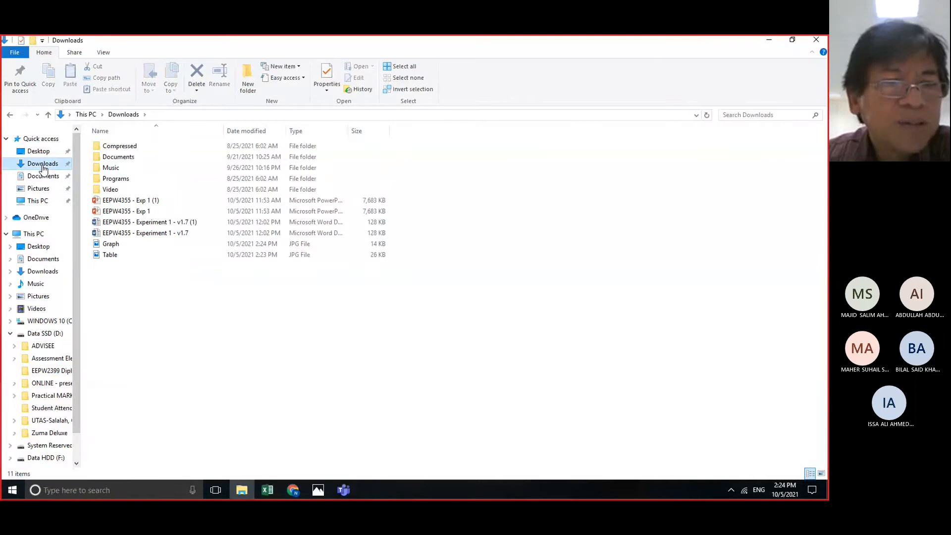
double_click(123, 255)
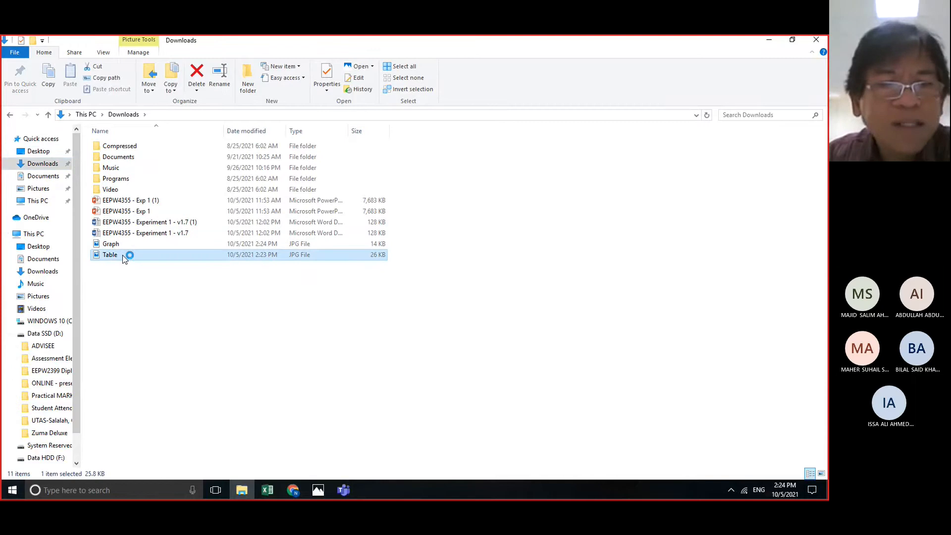
left_click(124, 258)
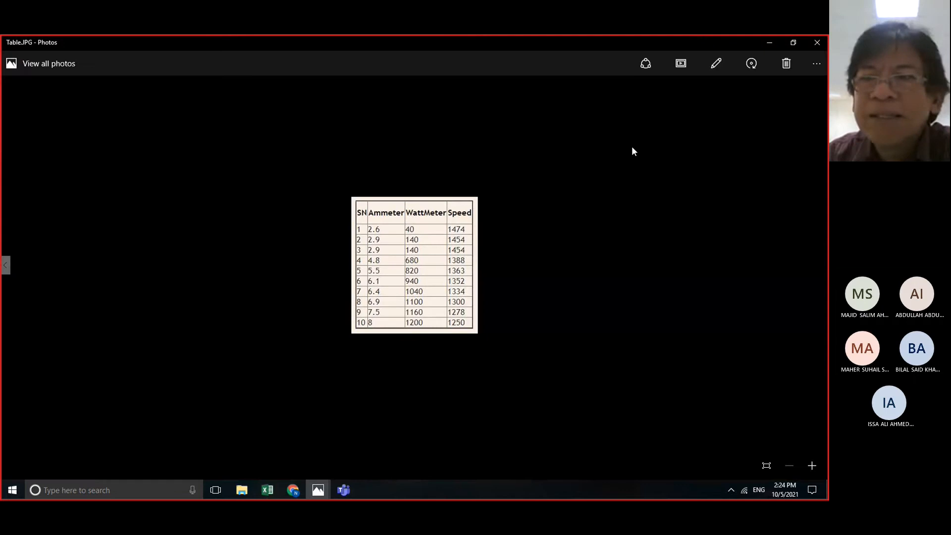
left_click(817, 43)
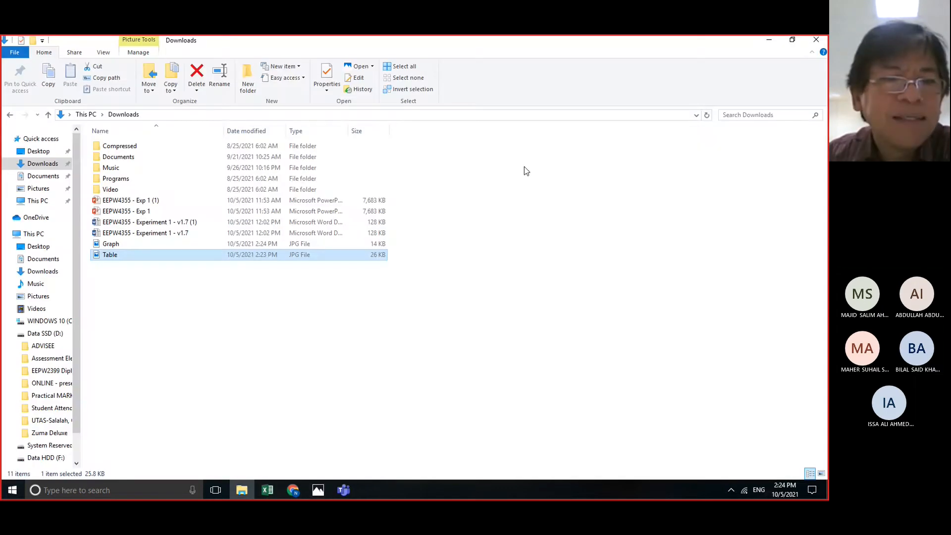
double_click(122, 244)
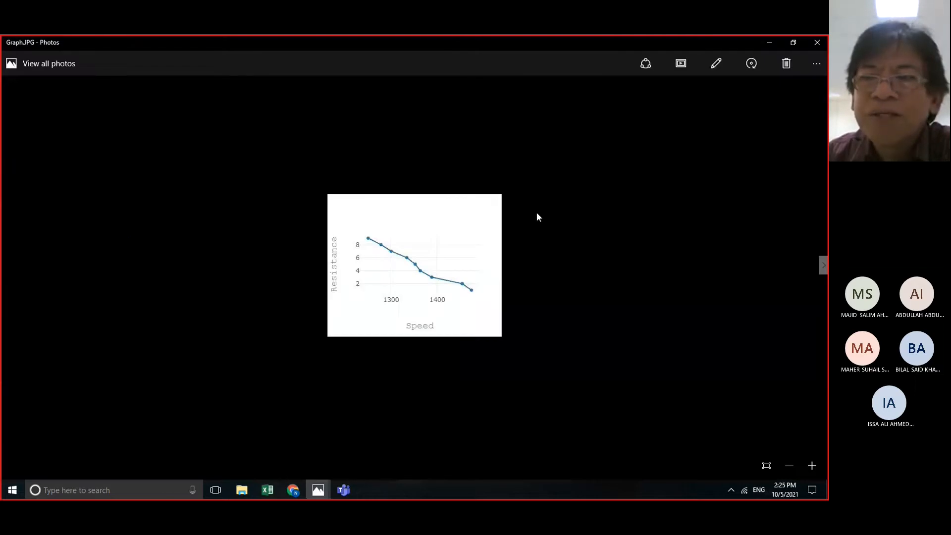
left_click(816, 45)
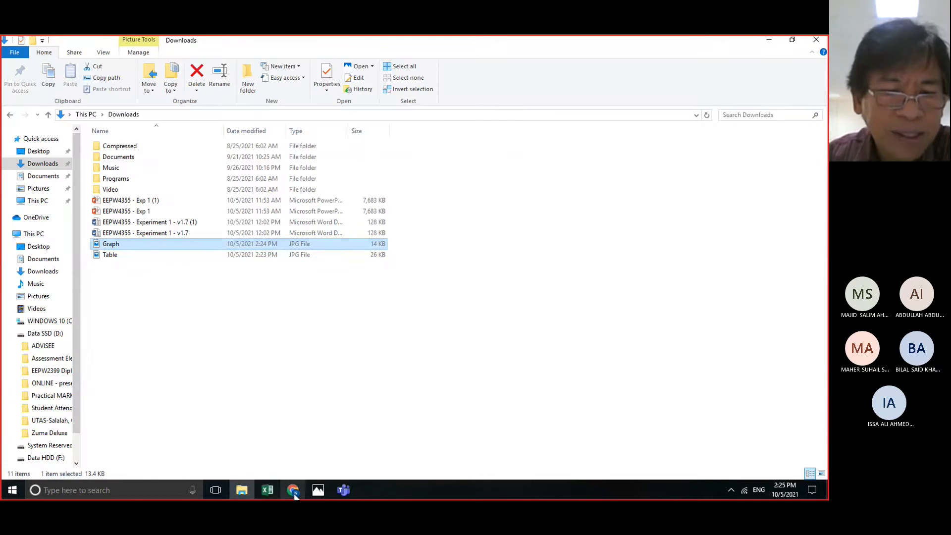
Switch to the motor simulation in Chrome, turn off the MCB and try to reset the experiment.
left_click(293, 491)
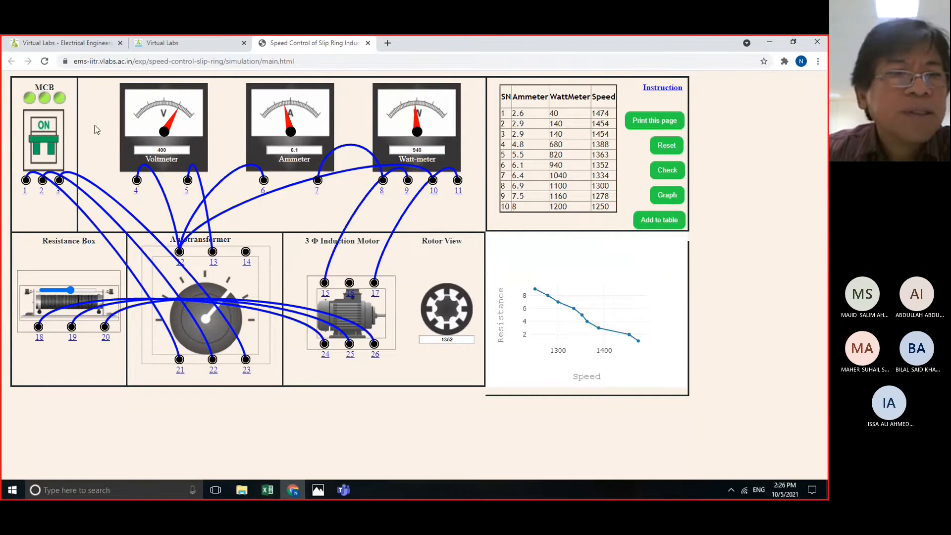
left_click(46, 130)
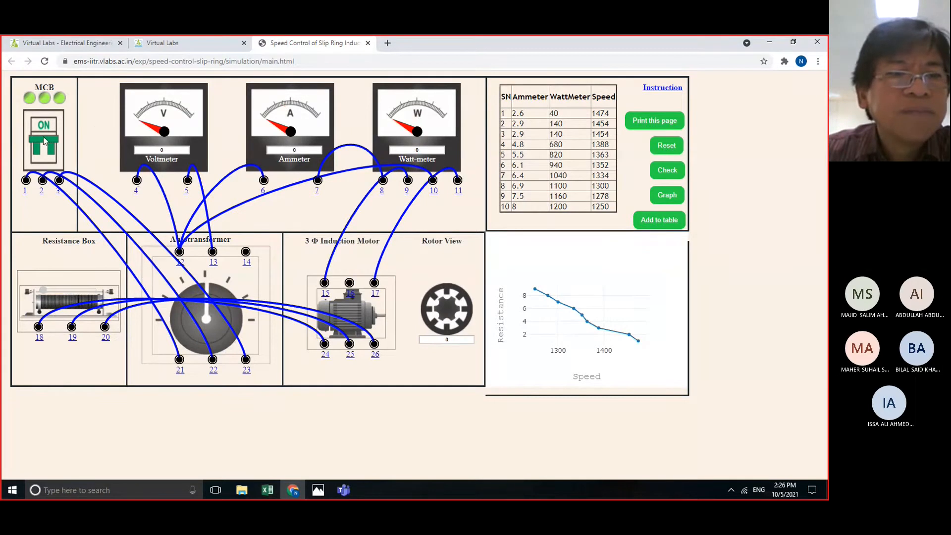
left_click(45, 130)
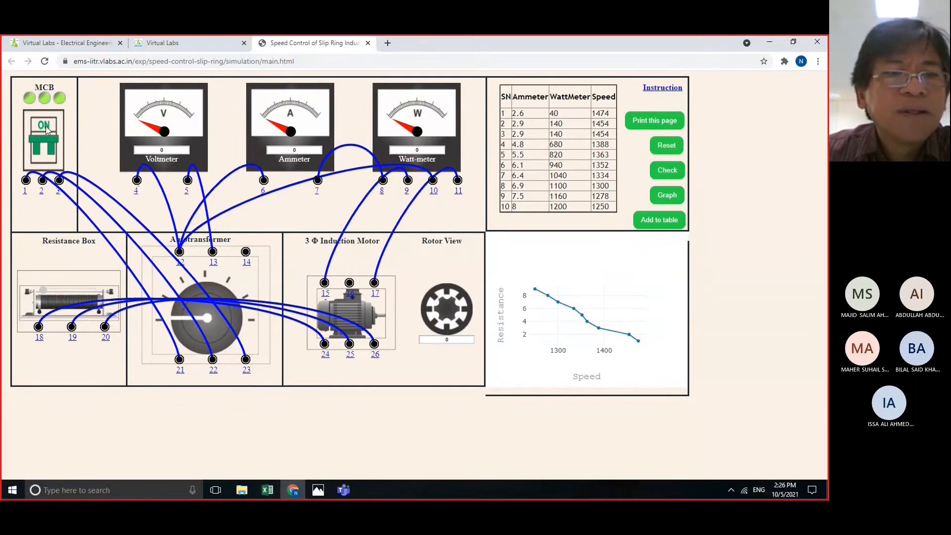
double_click(665, 150)
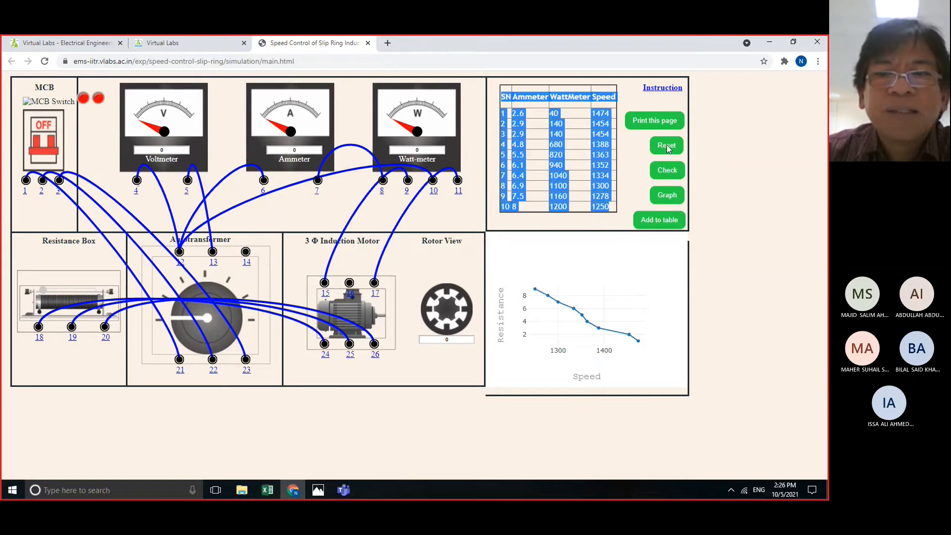
left_click(666, 146)
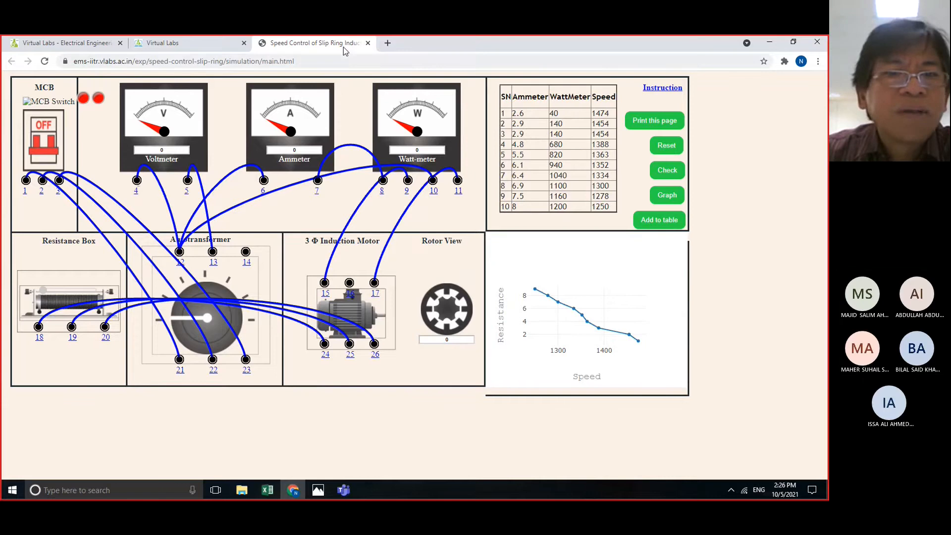
Close the used simulation tab and reopen a fresh simulation page from the slip ring motor experiment.
left_click(367, 42)
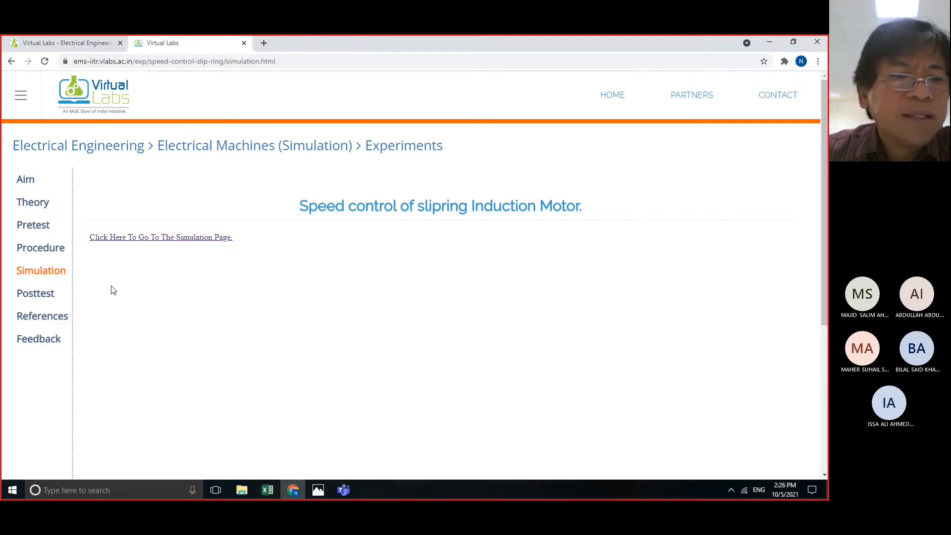
left_click(42, 276)
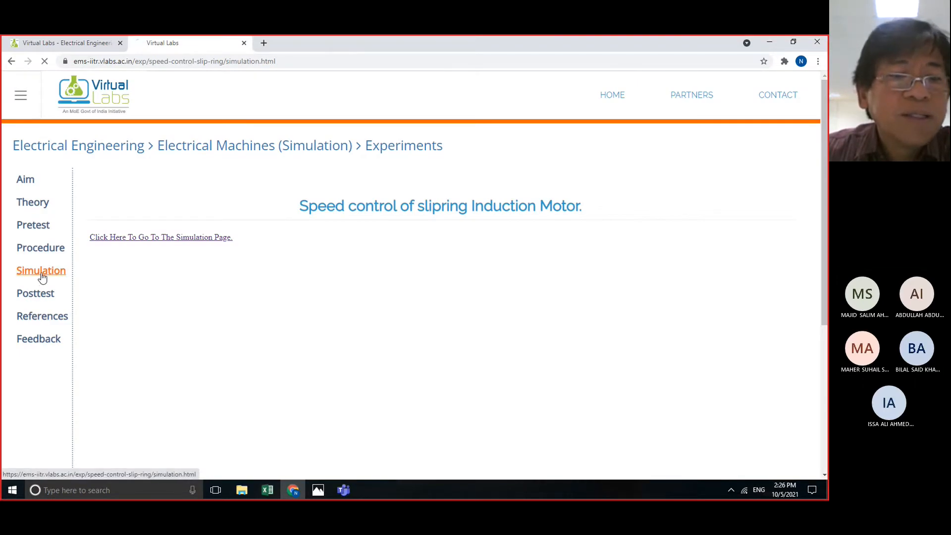
left_click(130, 237)
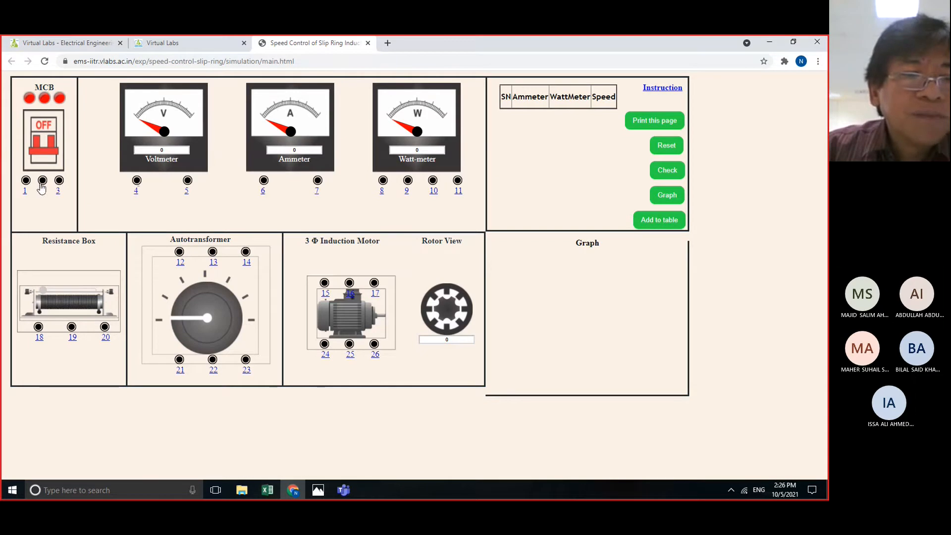
Make a trial wiring by connecting terminals 2–5, 3–8, 4–12, 6–13, 7–15, 9–14, 10–17, 11–23 and 1–20.
left_click_drag(43, 180, 187, 181)
left_click_drag(59, 181, 383, 180)
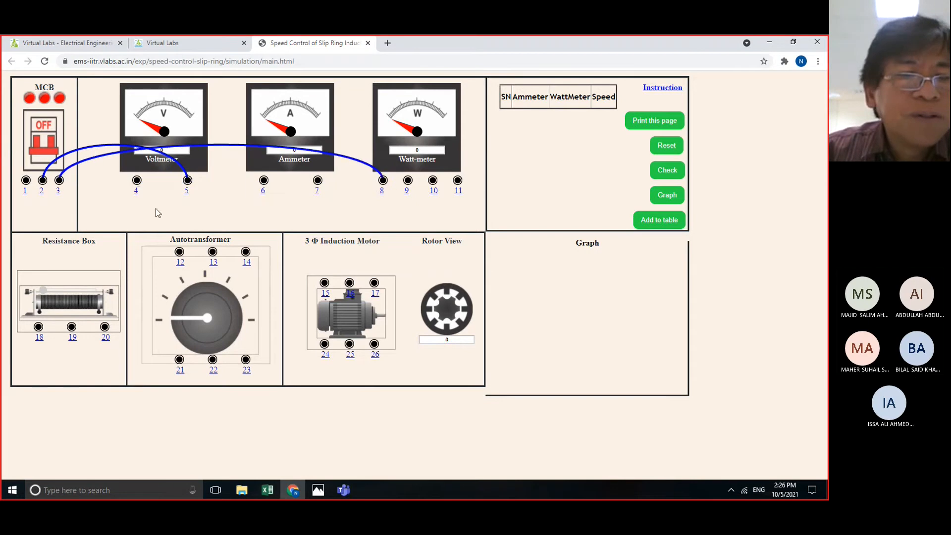
left_click_drag(137, 180, 180, 251)
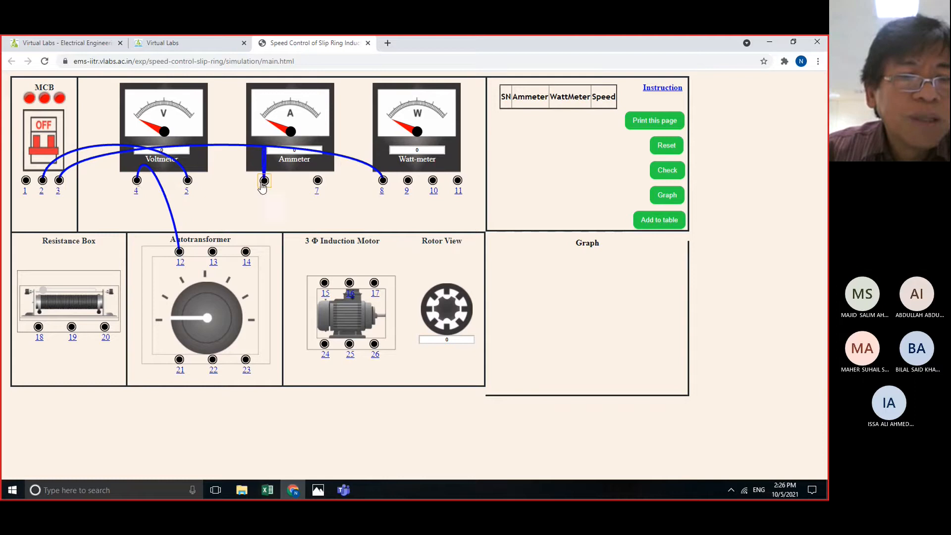
left_click_drag(263, 181, 210, 255)
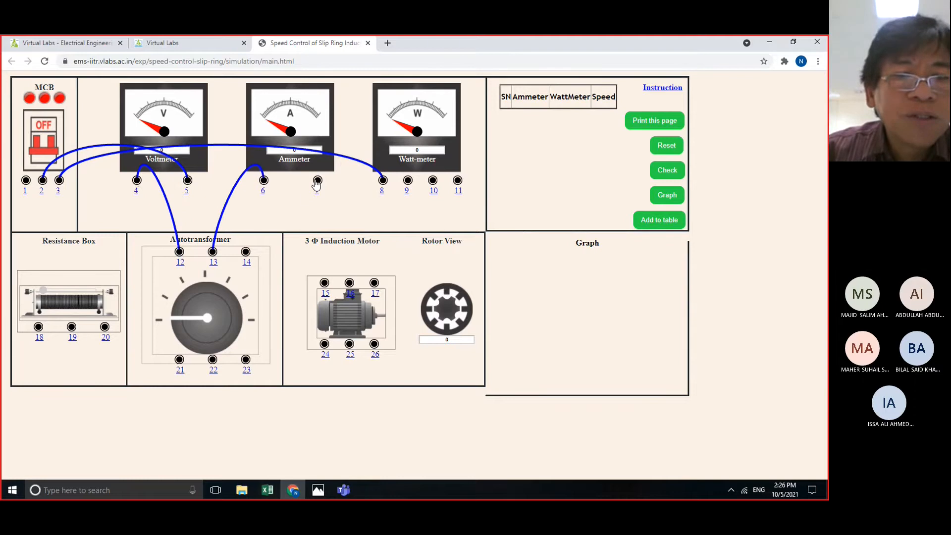
left_click_drag(317, 180, 330, 277)
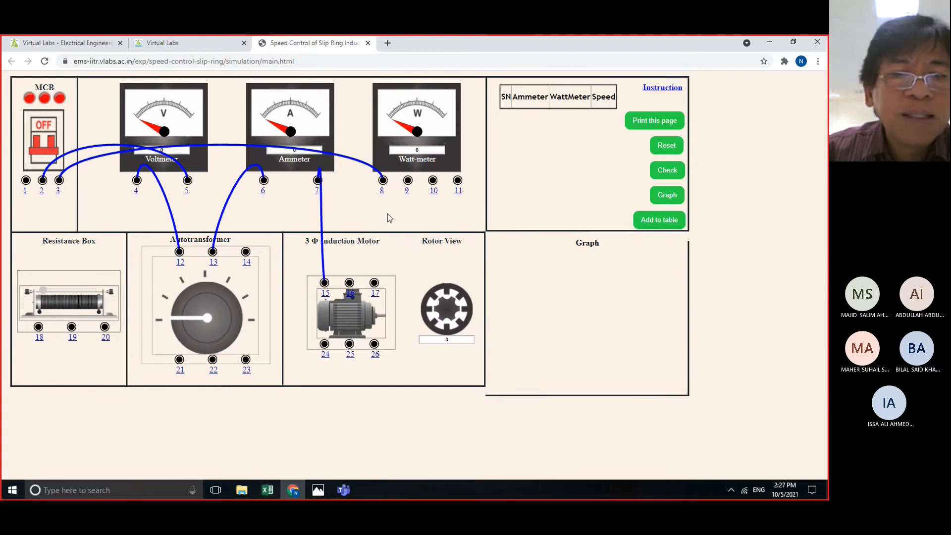
left_click_drag(407, 181, 245, 251)
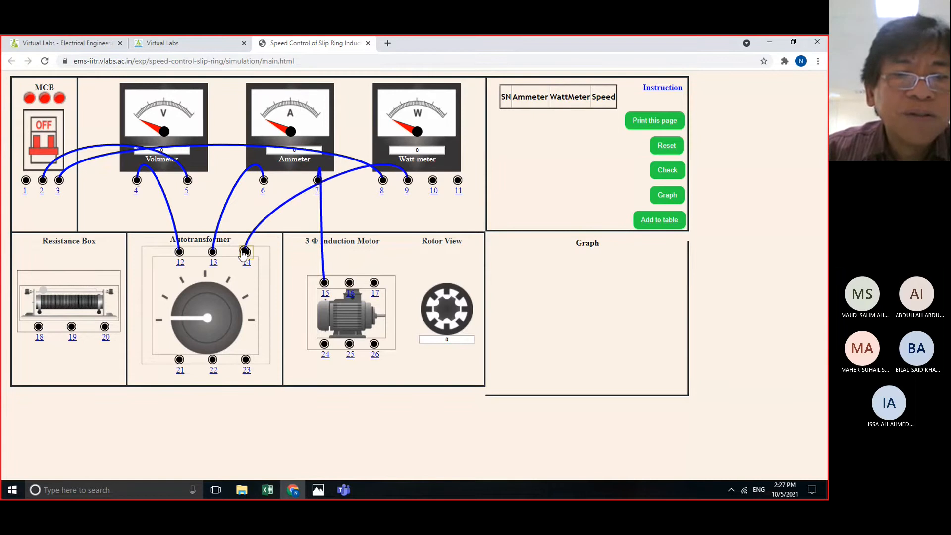
left_click_drag(432, 181, 374, 283)
left_click_drag(454, 185, 253, 363)
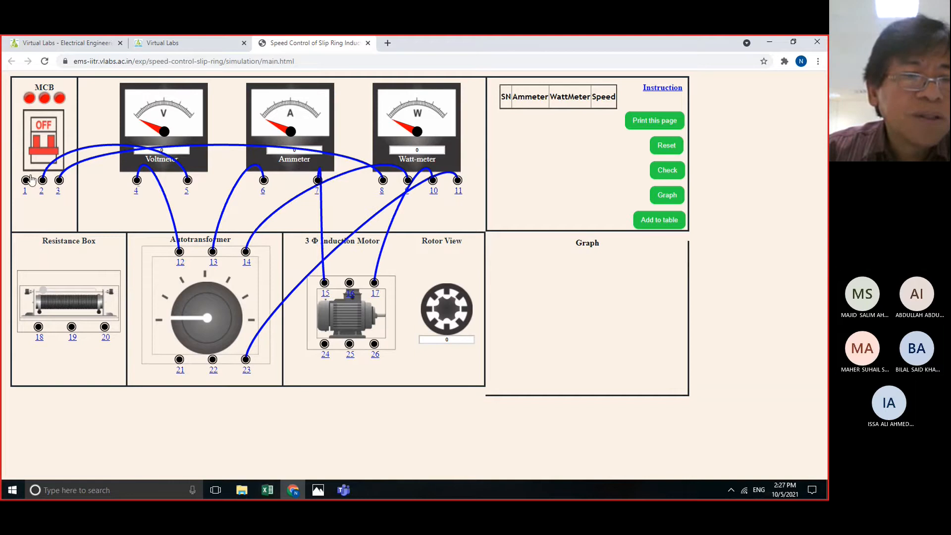
left_click_drag(25, 180, 105, 327)
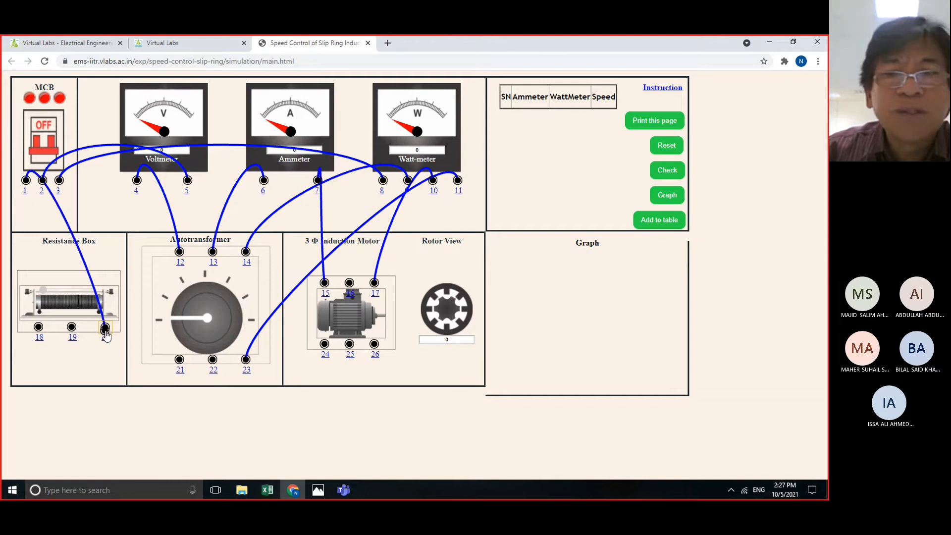
Check the trial wiring, dismiss the alert and reset all connections.
left_click(664, 173)
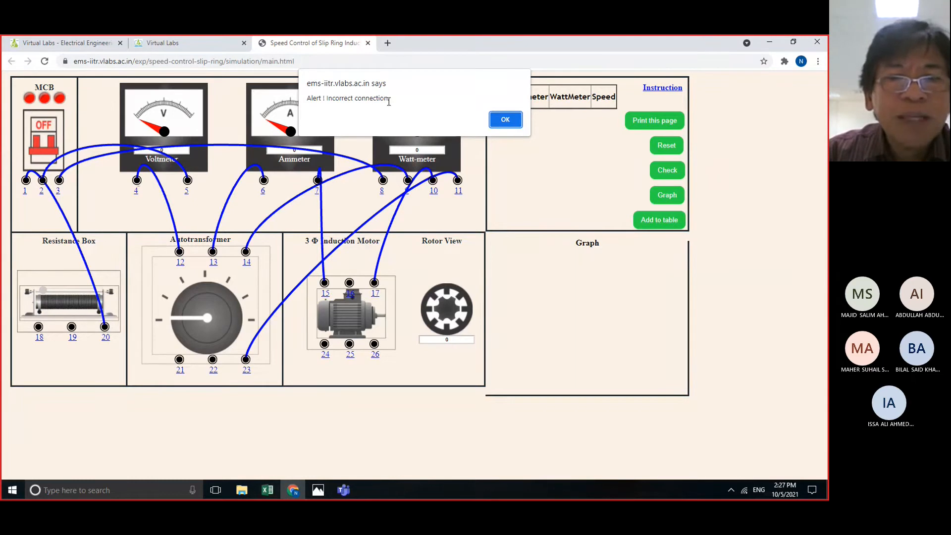
left_click(505, 120)
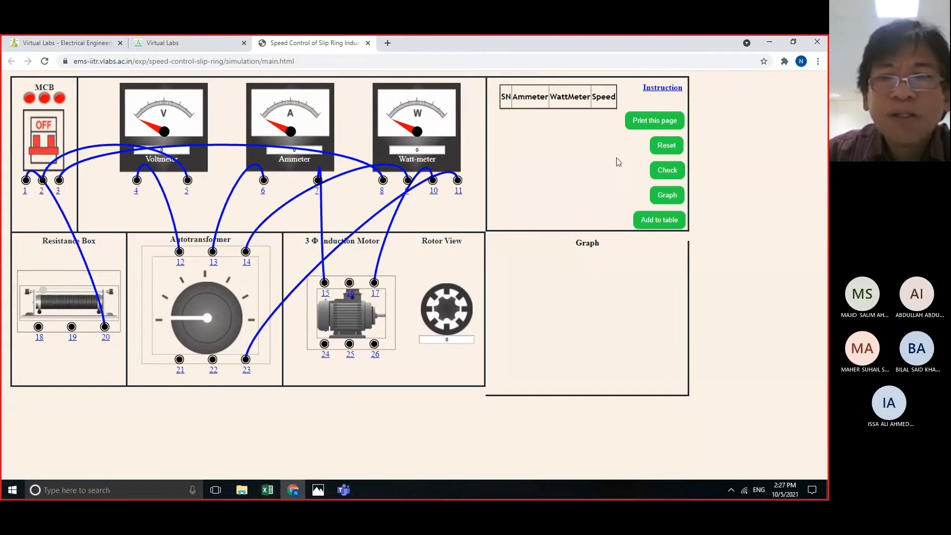
left_click(666, 149)
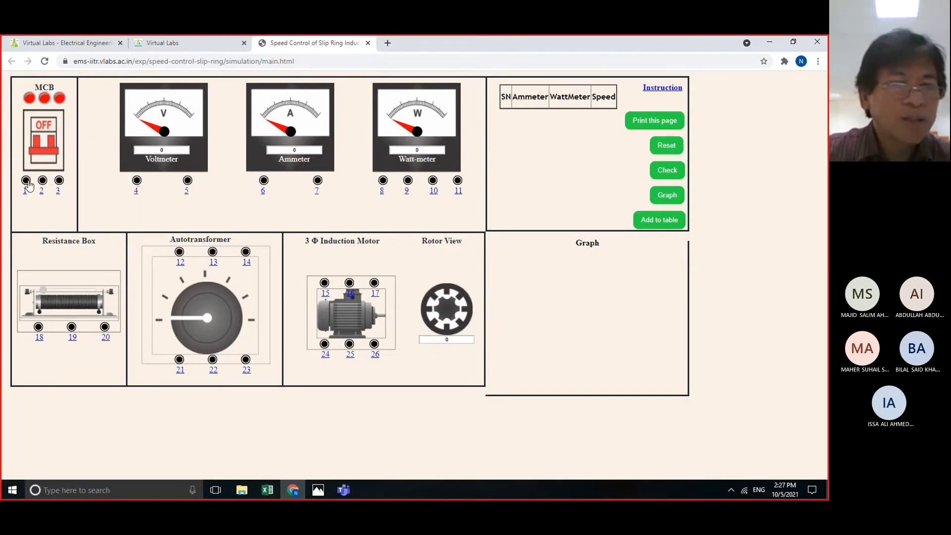
Connect MCB terminals 1, 2 and 3 to autotransformer terminals 21, 22 and 23 respectively.
left_click_drag(27, 182, 179, 359)
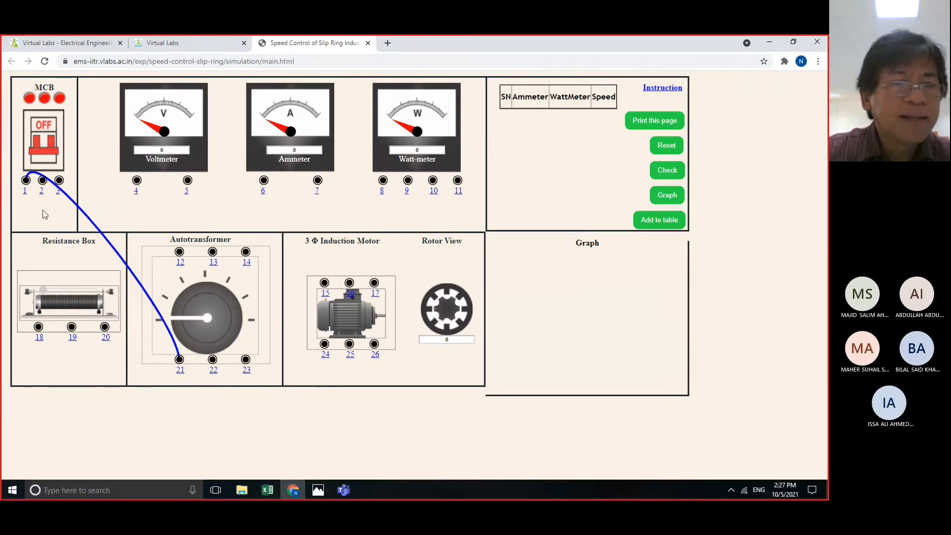
left_click_drag(42, 181, 214, 364)
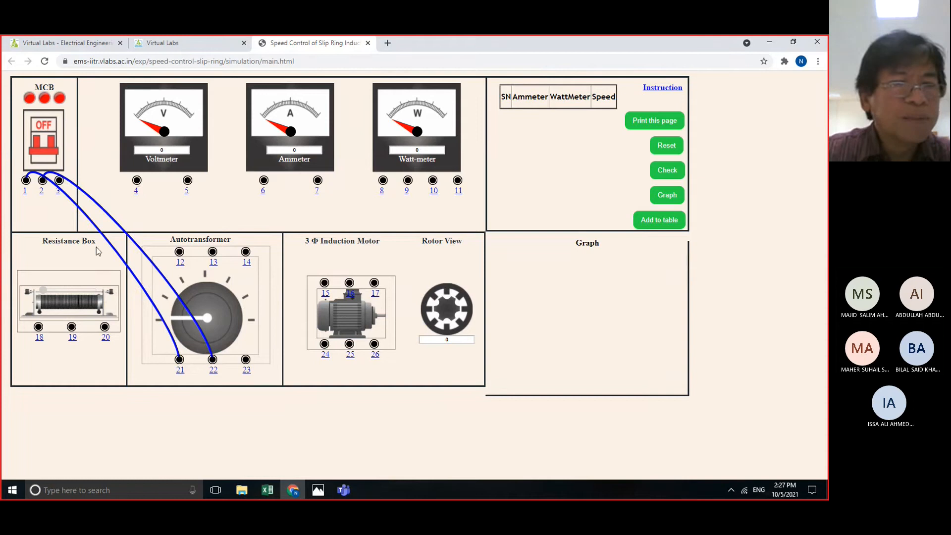
left_click_drag(59, 181, 246, 359)
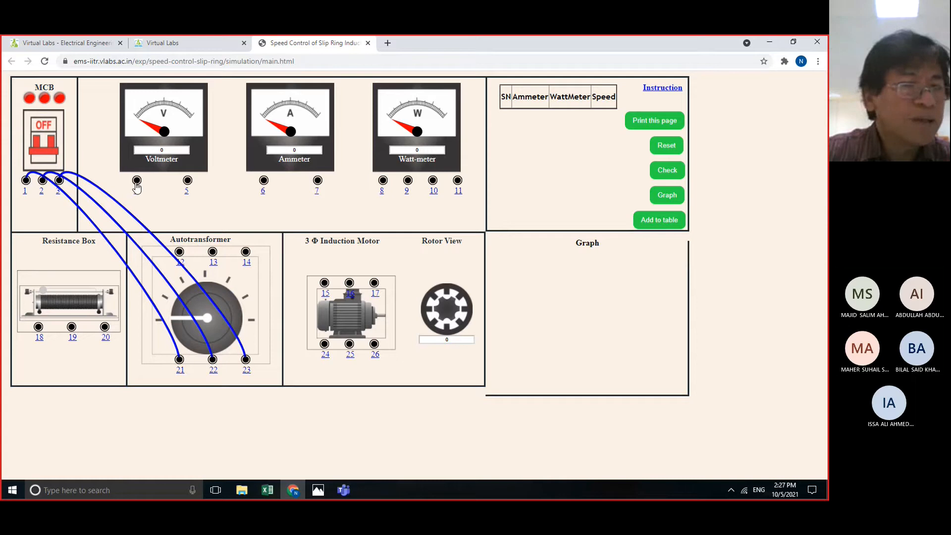
Wire the voltmeter to the autotransformer (4–12, 5–13), and connect ammeter terminal 6 to 12 and terminal 7 to wattmeter terminal 8.
left_click_drag(137, 181, 180, 254)
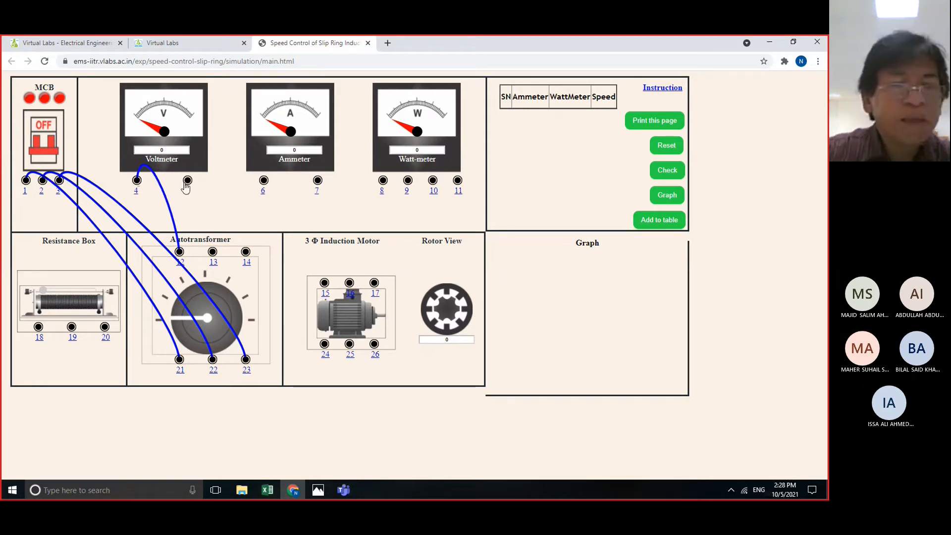
left_click_drag(187, 181, 213, 252)
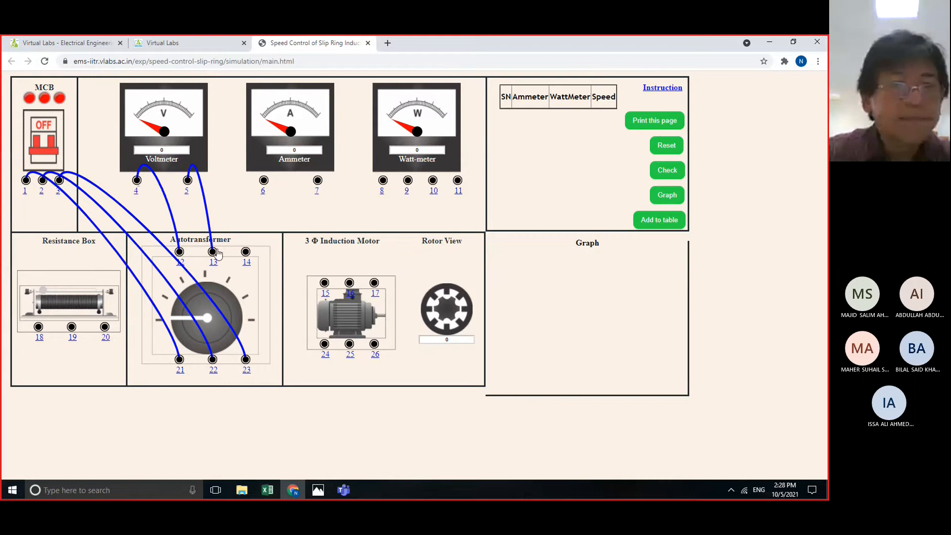
left_click_drag(263, 182, 181, 251)
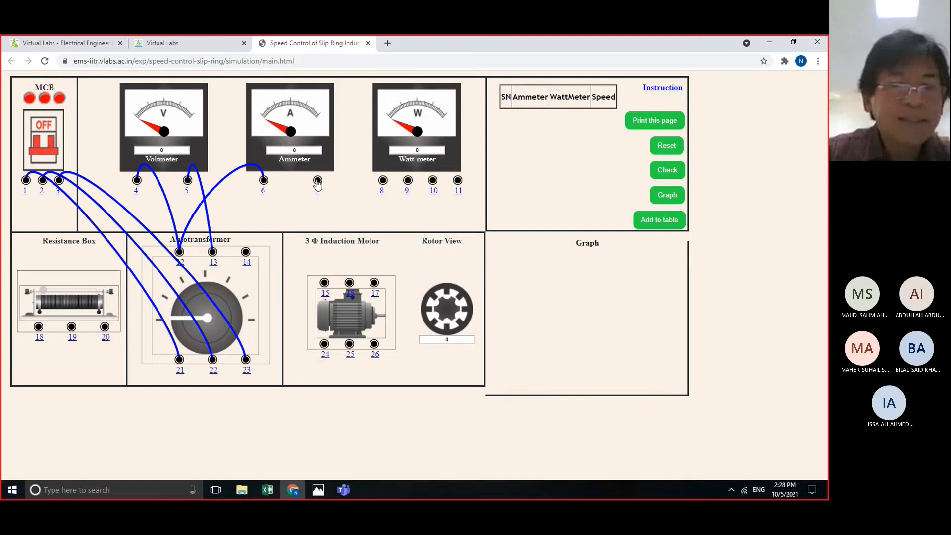
left_click_drag(318, 180, 383, 180)
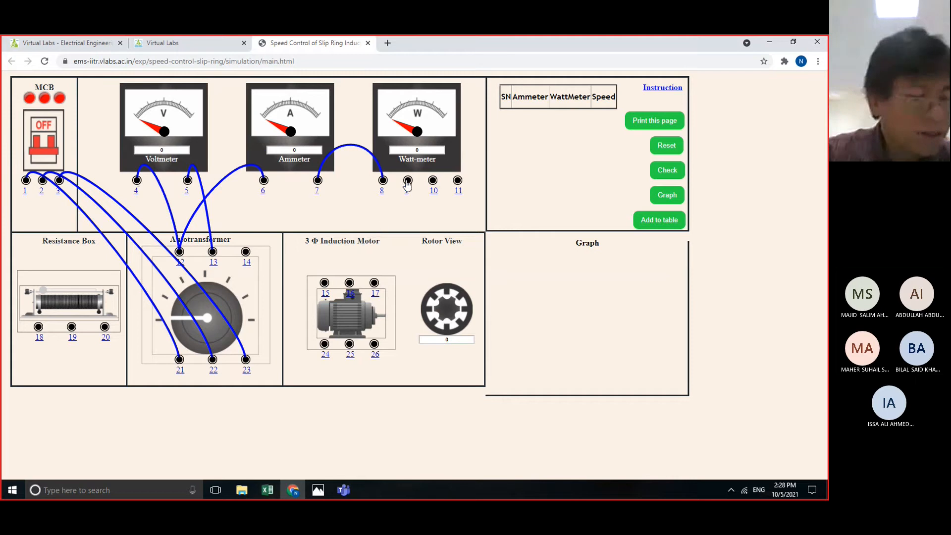
Connect the wattmeter (9–15, 10–12, 11–17) and join motor terminals 16 and 17 to autotransformer terminals 13 and 14.
left_click_drag(407, 183, 325, 284)
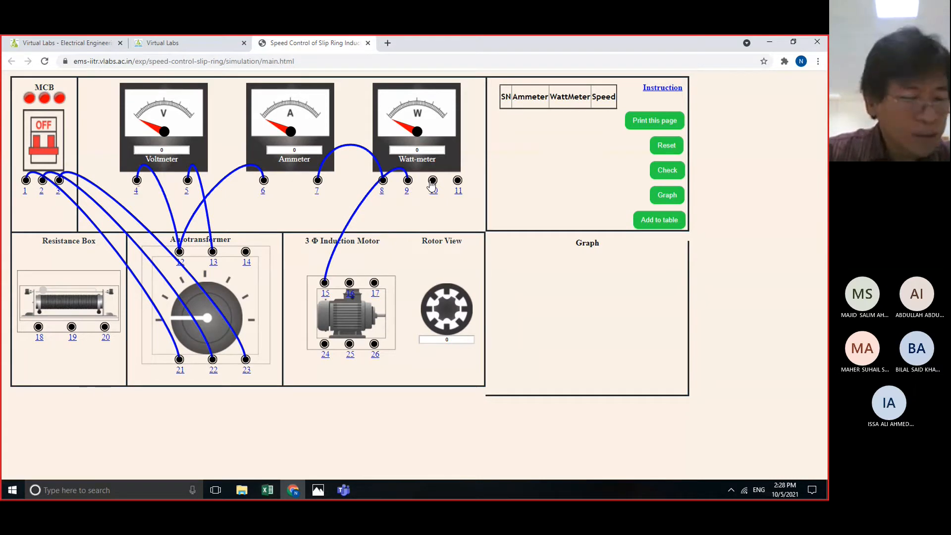
left_click_drag(432, 186, 187, 259)
left_click_drag(182, 256, 180, 252)
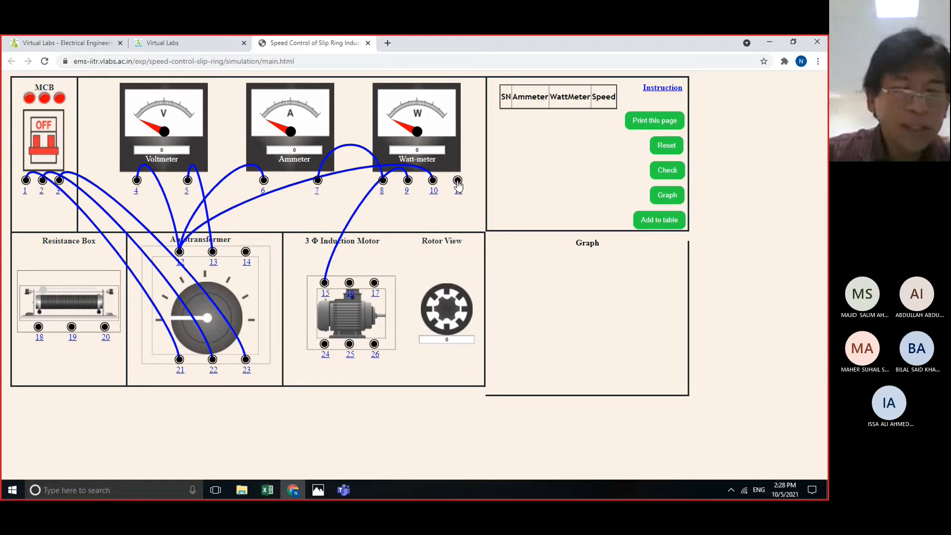
left_click_drag(457, 182, 375, 285)
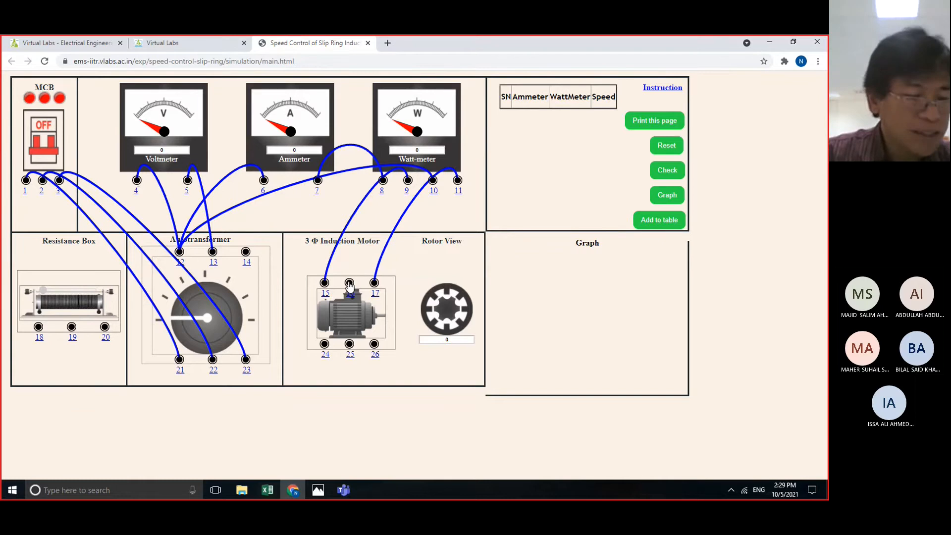
left_click_drag(349, 283, 212, 251)
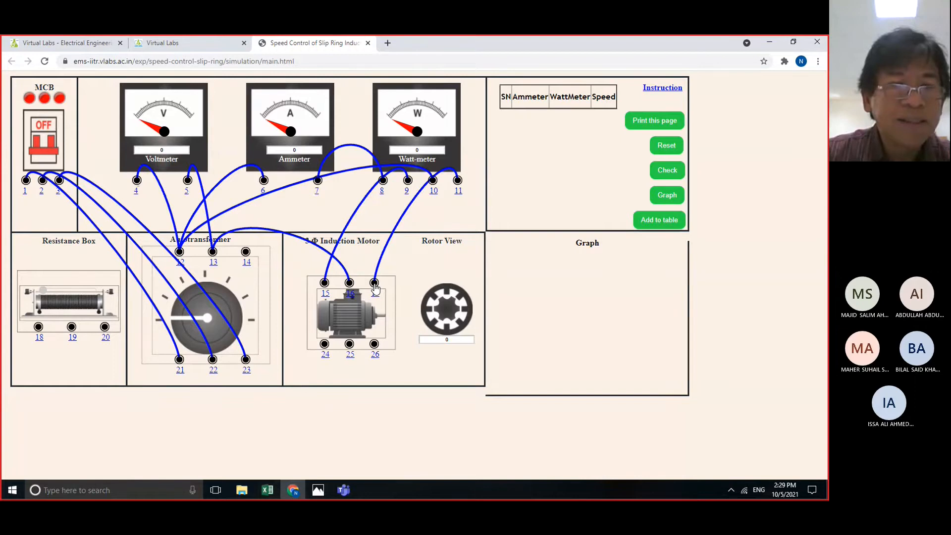
left_click_drag(374, 283, 246, 256)
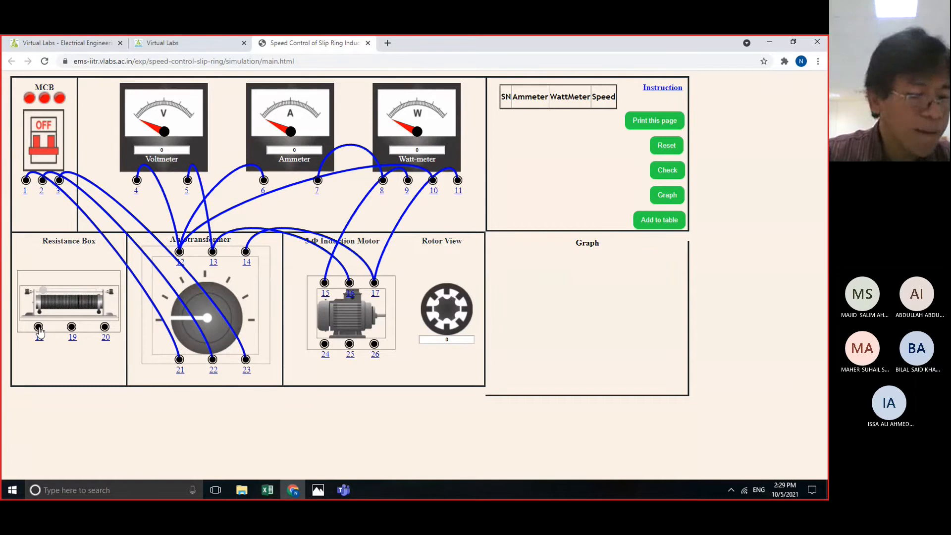
Connect resistance box terminals 18, 19 and 20 to motor terminals 24, 25 and 26, and check the completed wiring.
left_click_drag(39, 328, 324, 343)
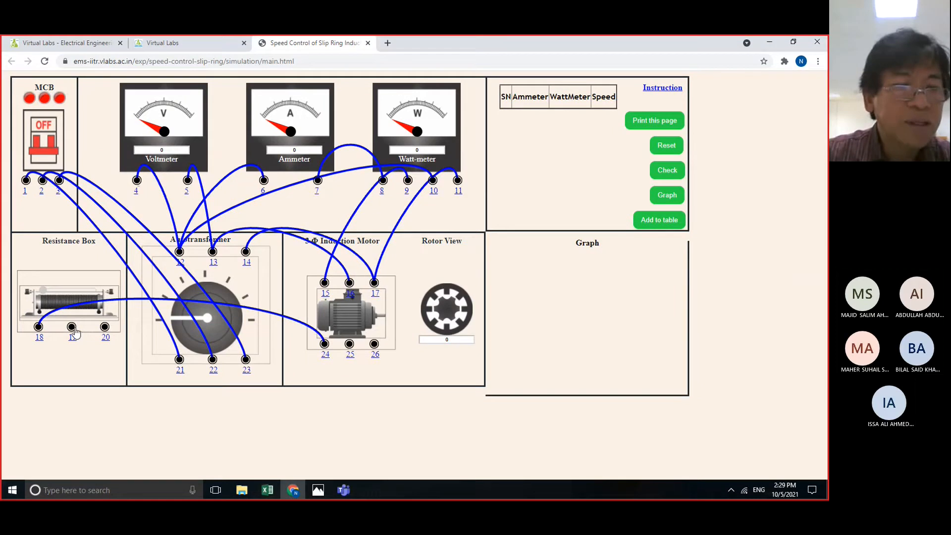
left_click_drag(72, 328, 350, 343)
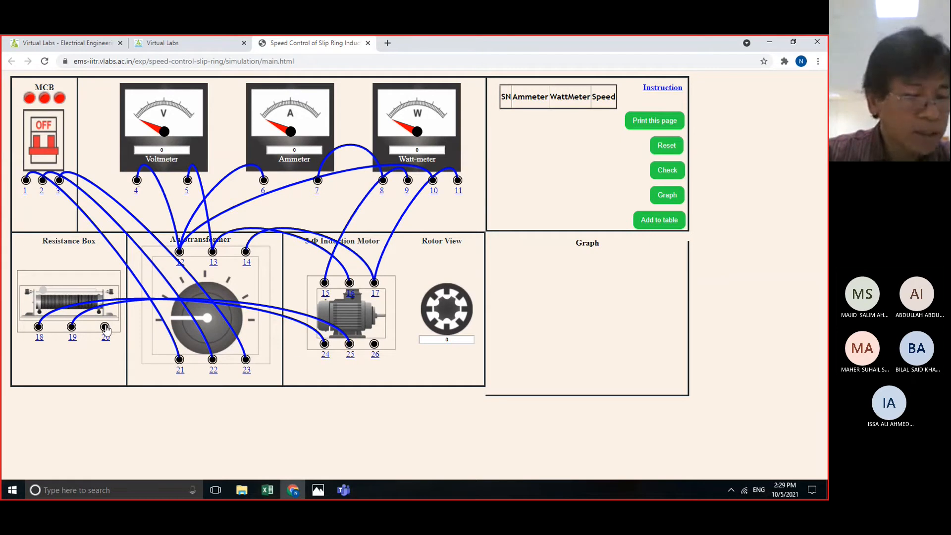
left_click_drag(105, 329, 374, 344)
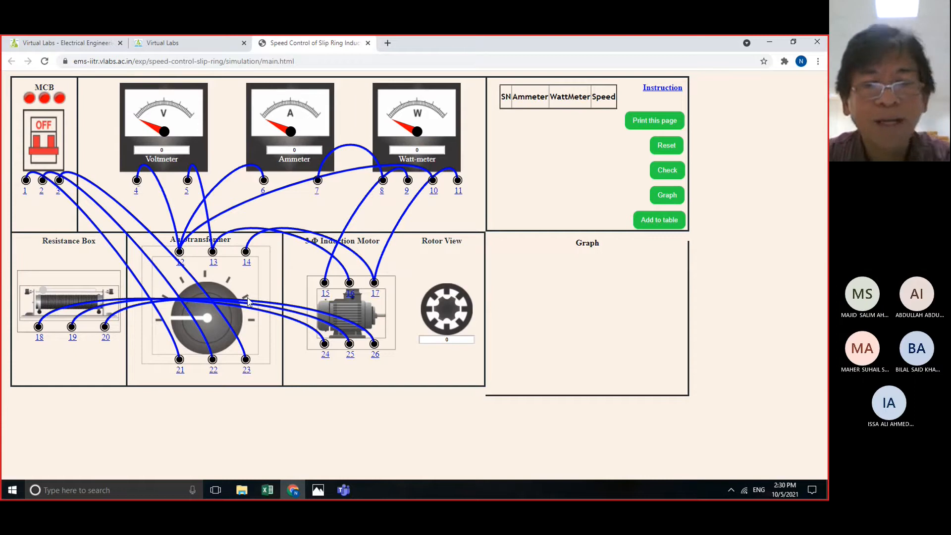
left_click(667, 173)
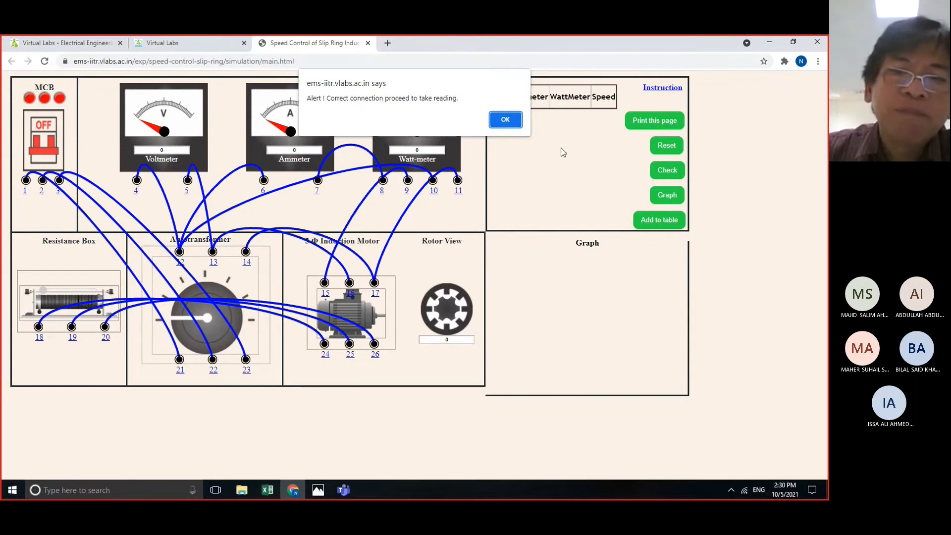
left_click(505, 120)
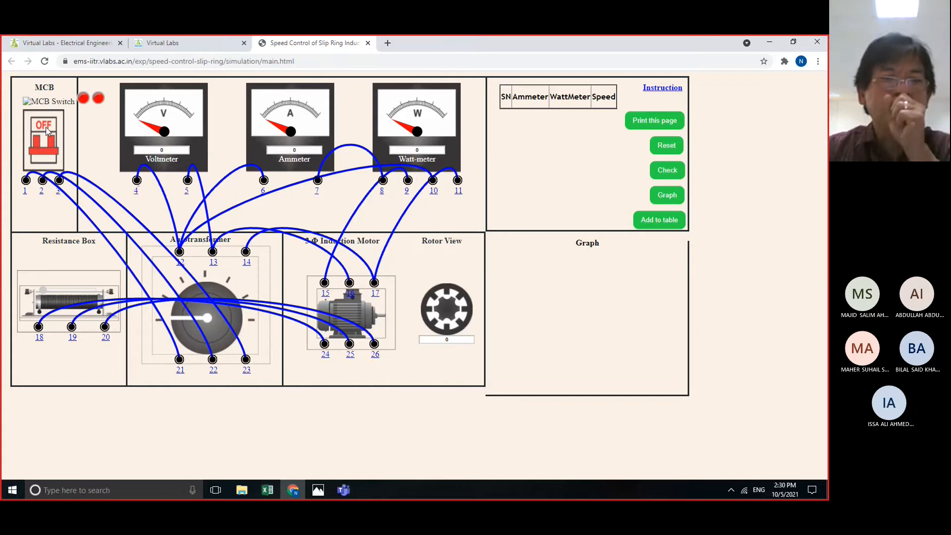
Switch on the MCB and turn up the autotransformer to supply 400 V.
left_click(47, 131)
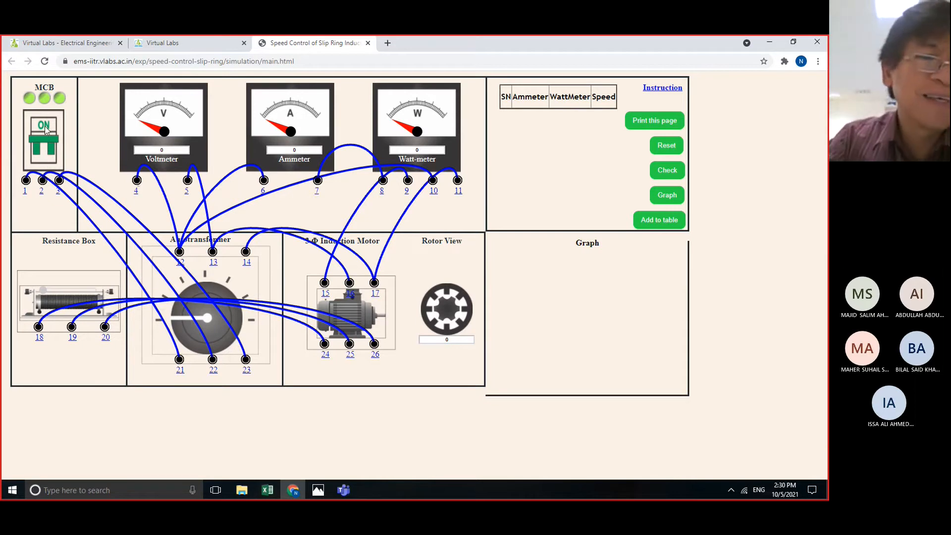
left_click(46, 130)
left_click(46, 130)
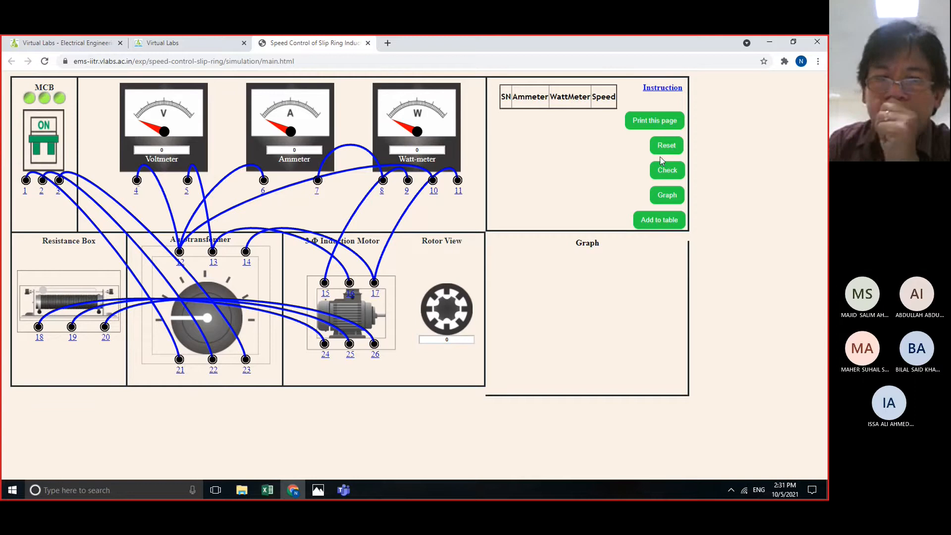
left_click(172, 321)
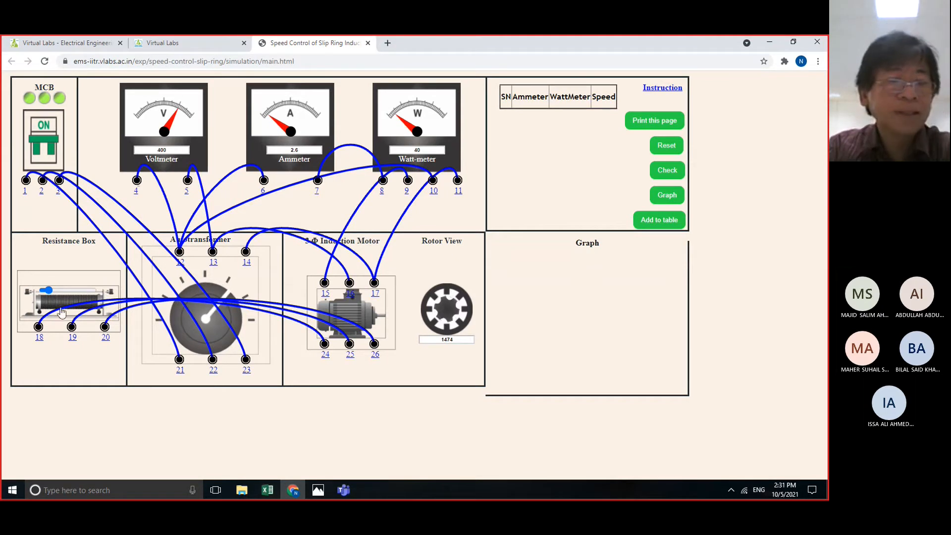
Sweep the resistance box slider down to its minimum and up to its maximum.
left_click_drag(48, 291, 39, 292)
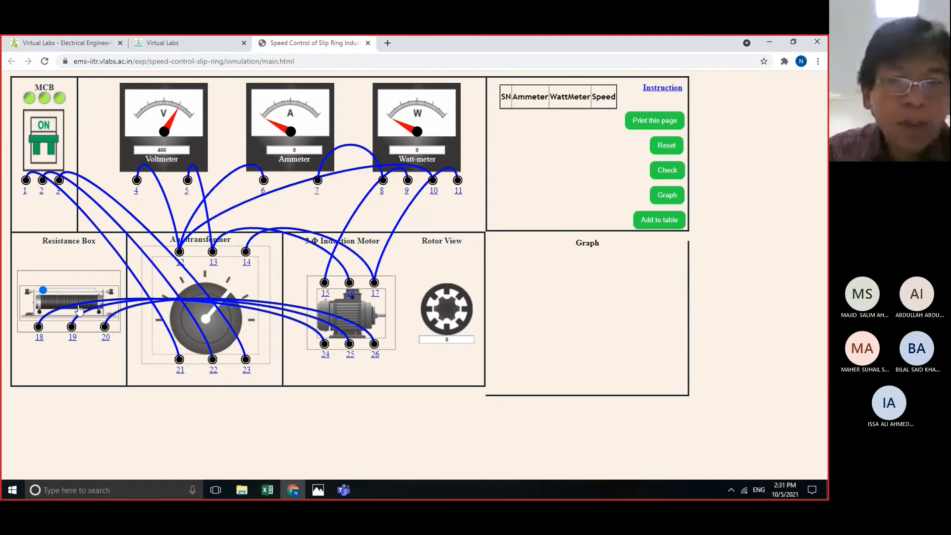
left_click(45, 291)
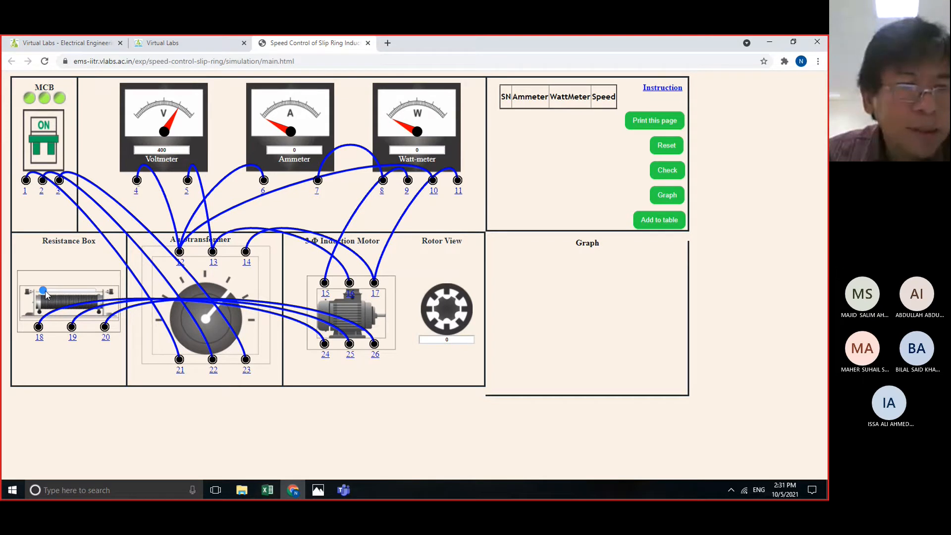
left_click_drag(45, 294, 97, 297)
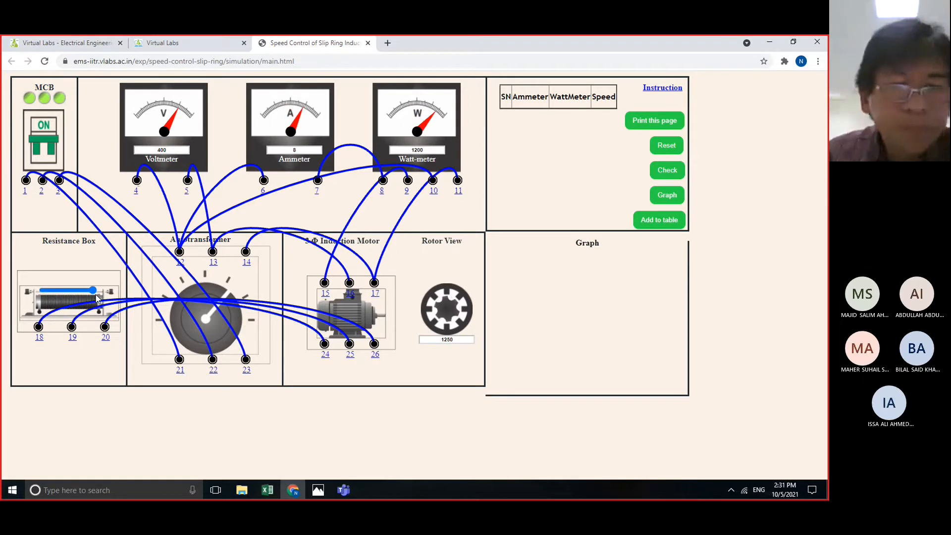
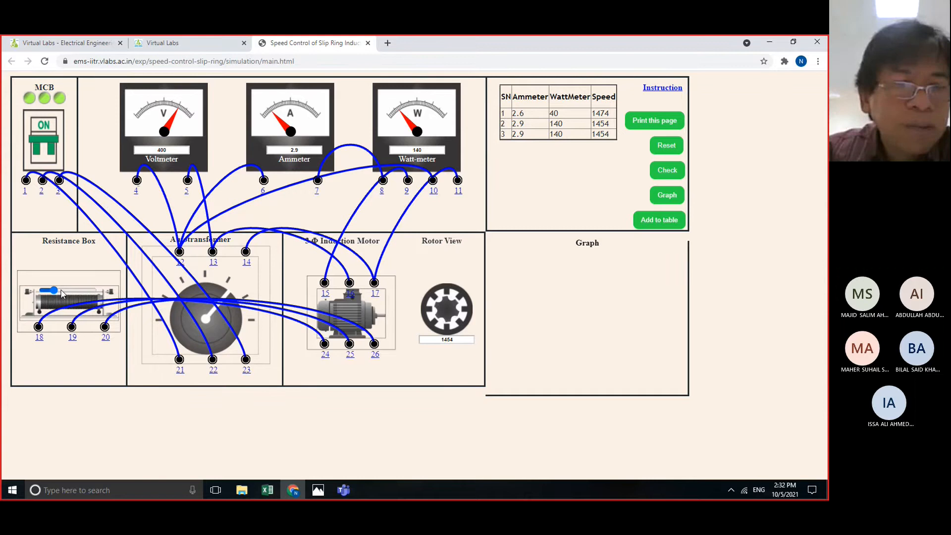
Raise the rotor resistance in three increments, adding each meter reading to the table as readings 4, 5 and 6.
left_click(62, 294)
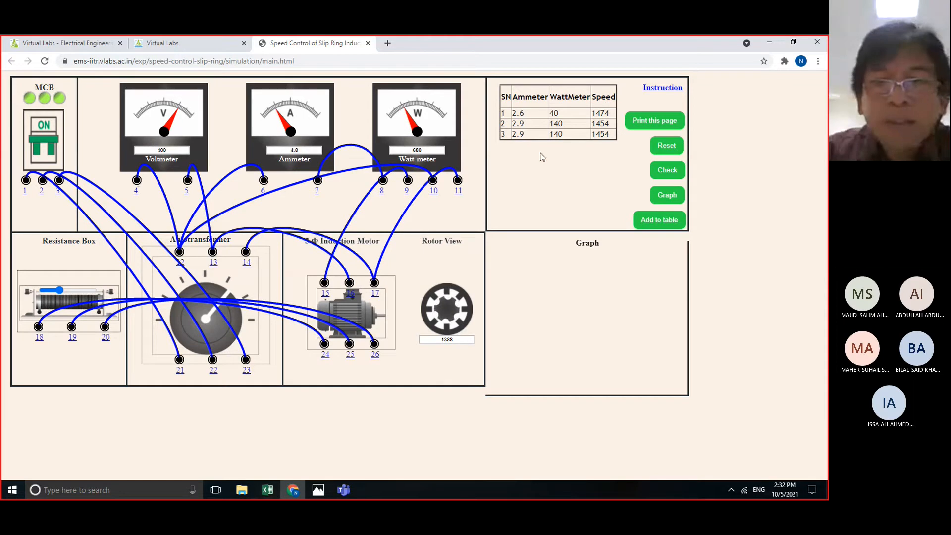
left_click(654, 220)
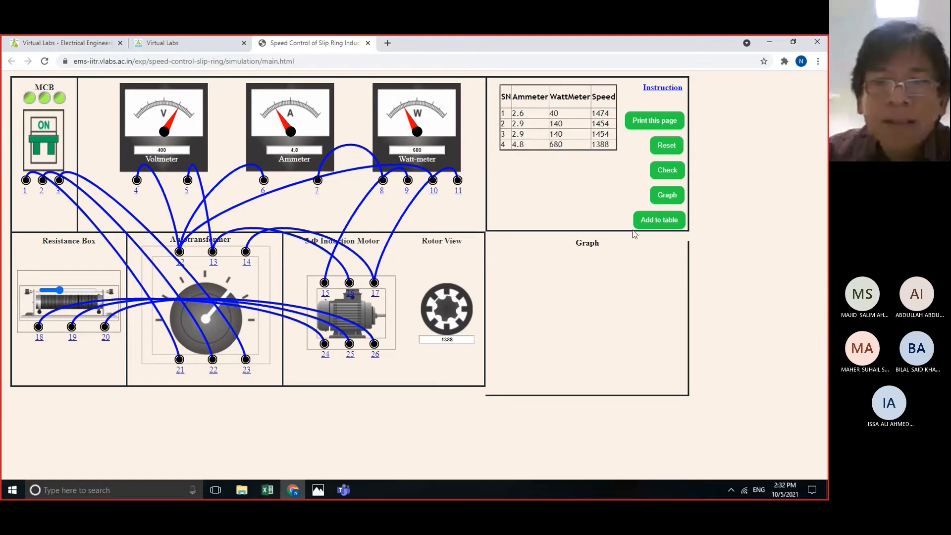
left_click(64, 294)
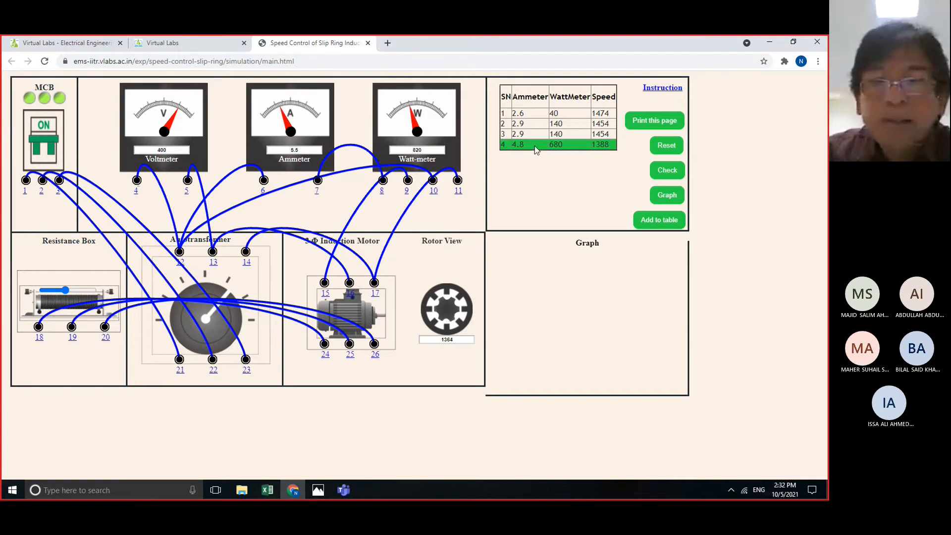
left_click(652, 219)
left_click(72, 293)
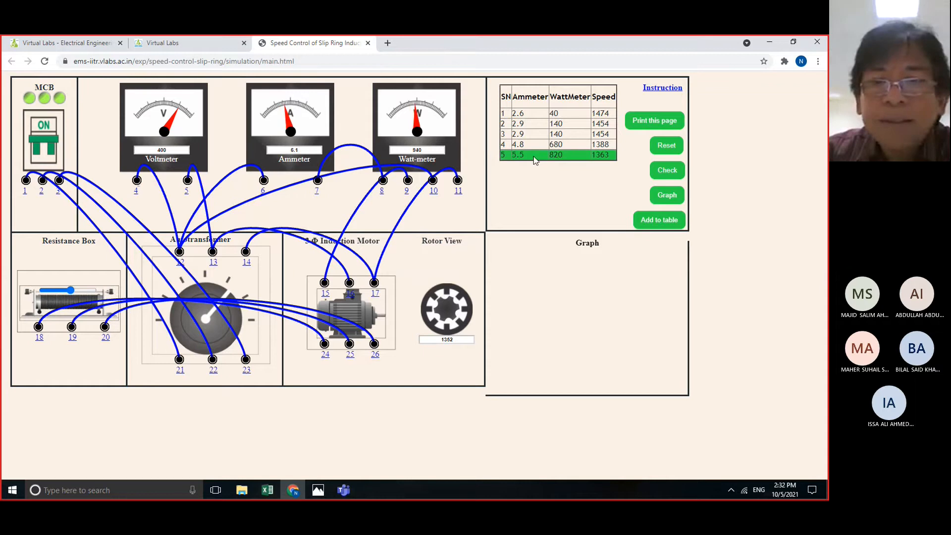
left_click(644, 221)
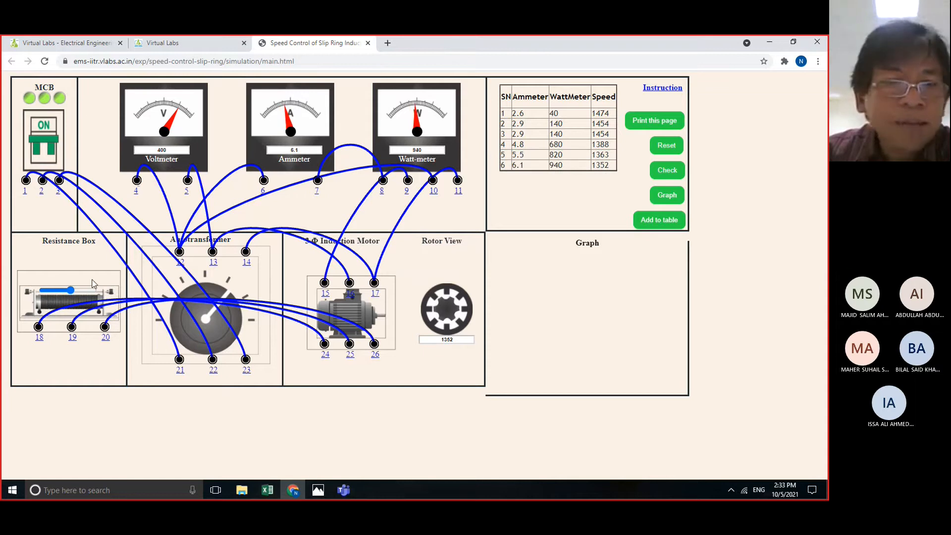
Raise the rotor resistance in four further increments up to its maximum, recording readings 7, 8, 9 and 10 in the table.
left_click(77, 291)
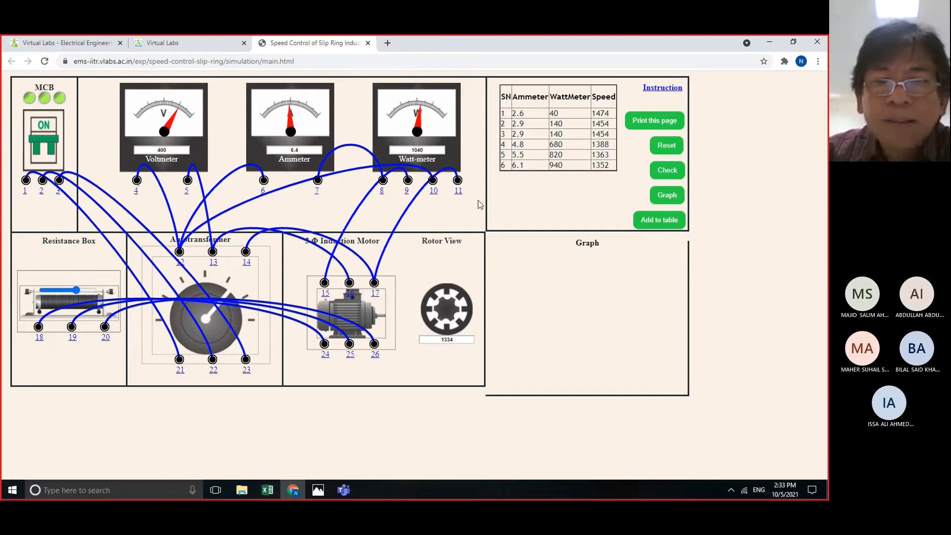
left_click(652, 225)
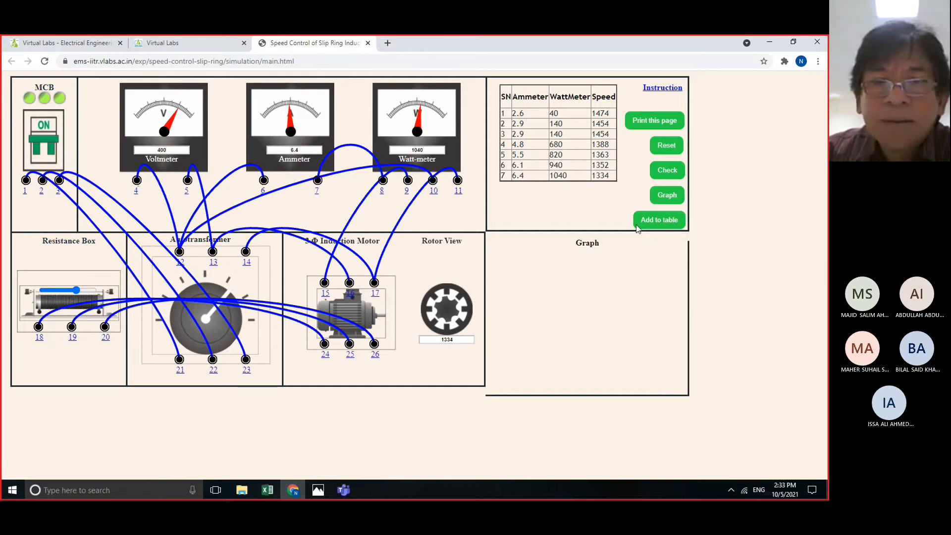
left_click(82, 290)
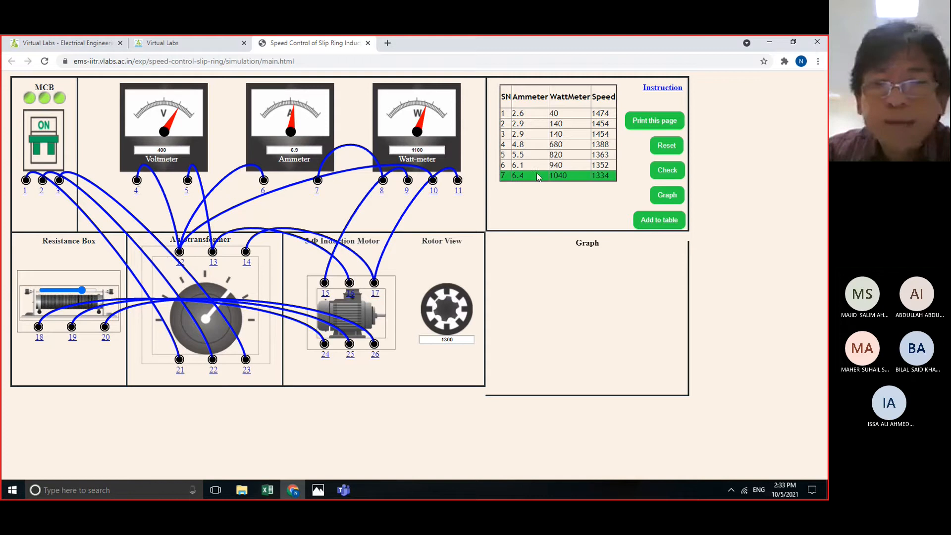
left_click(645, 222)
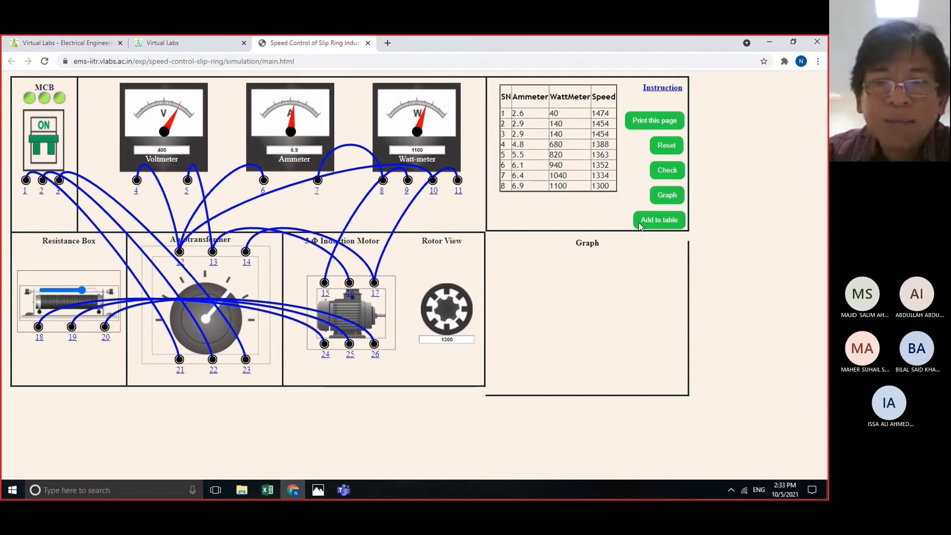
left_click(88, 290)
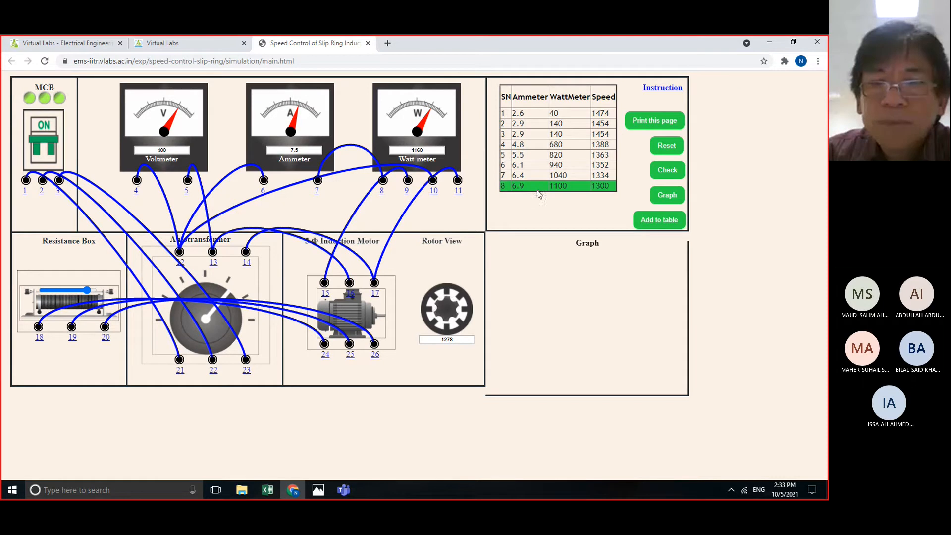
left_click(655, 226)
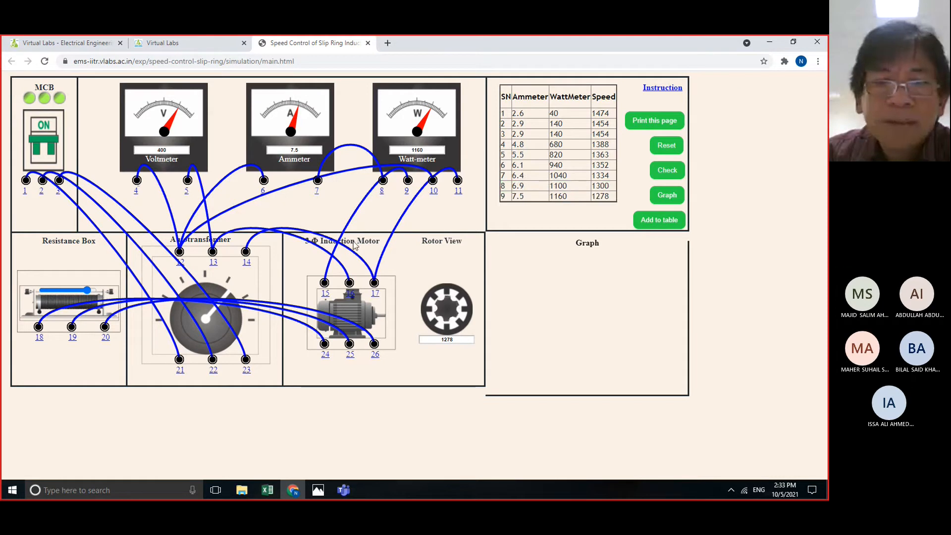
left_click(95, 292)
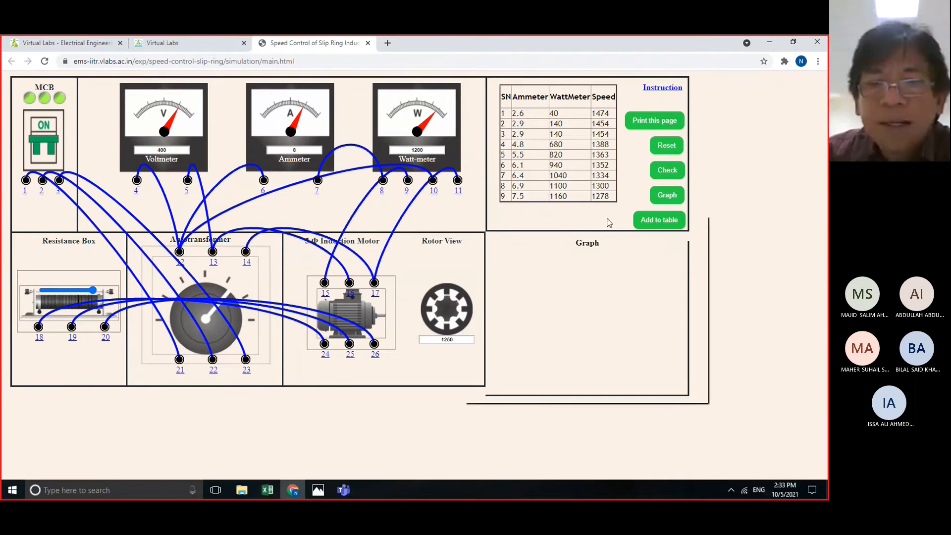
left_click(665, 222)
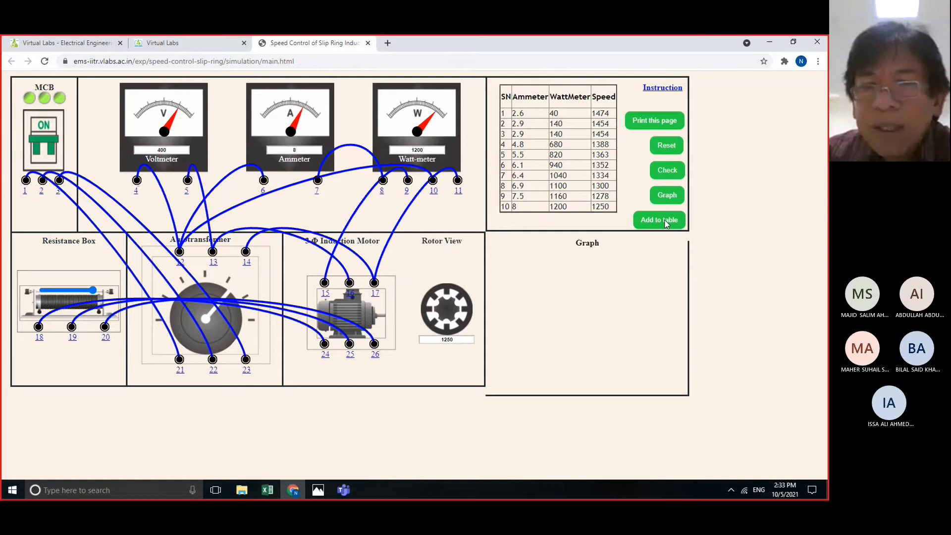
Try to add an eleventh reading, and plot the resistance versus speed graph from the recorded table.
left_click(664, 223)
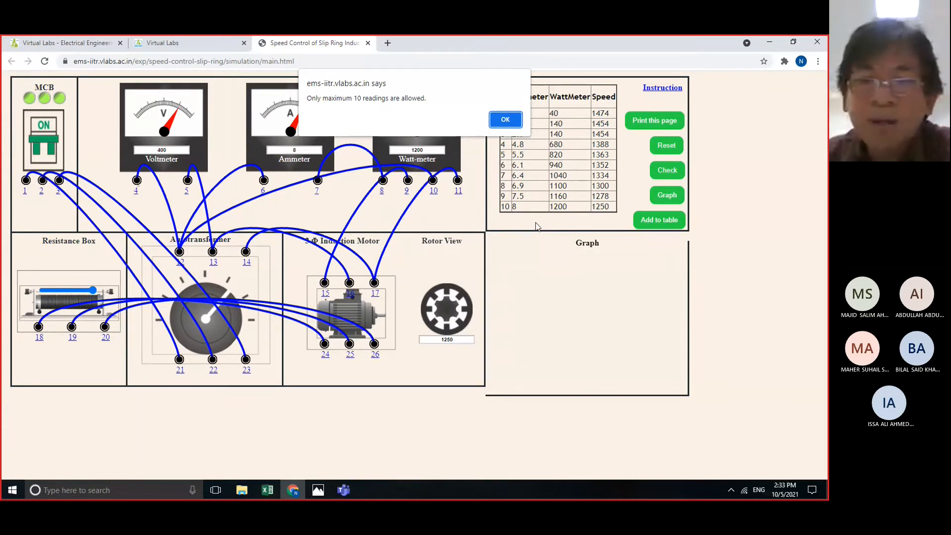
left_click(508, 121)
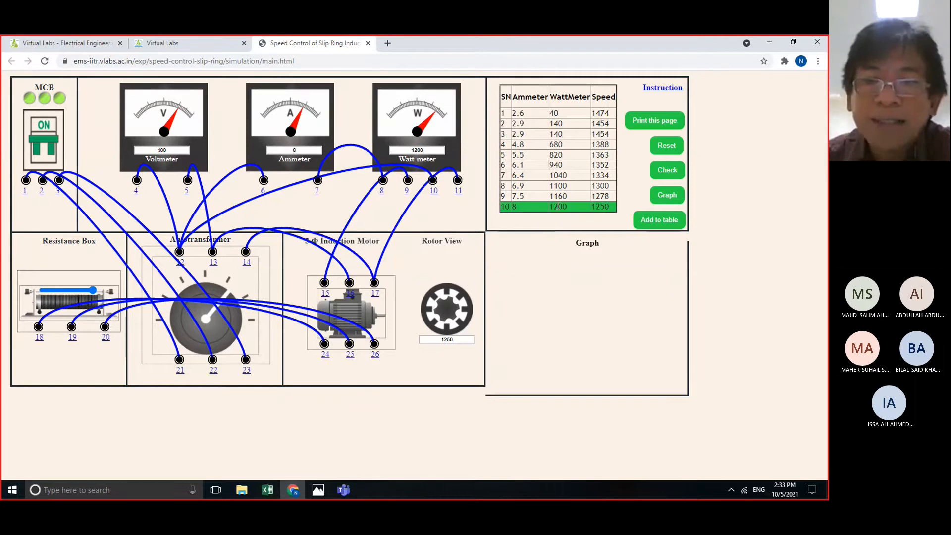
left_click(667, 197)
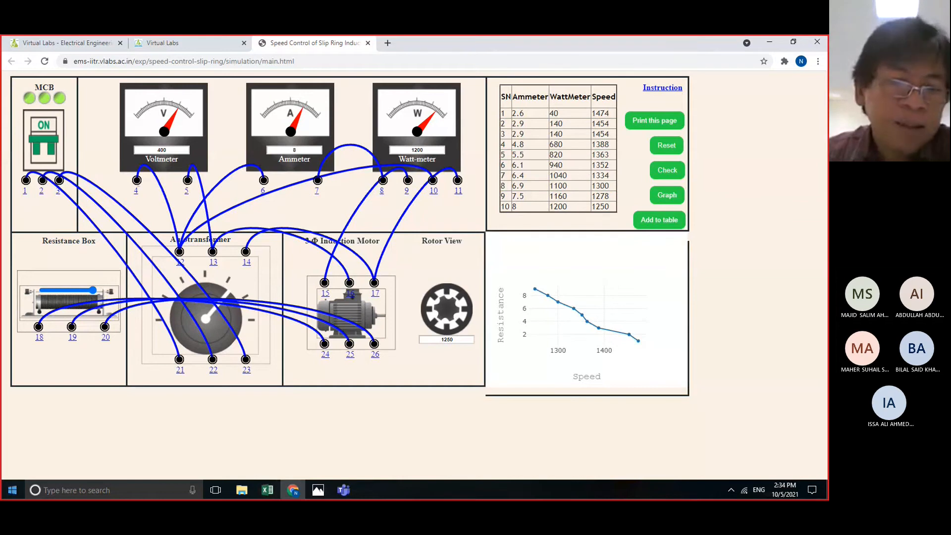
Capture the readings table with the Snipping Tool and close the snip without saving it.
left_click(13, 493)
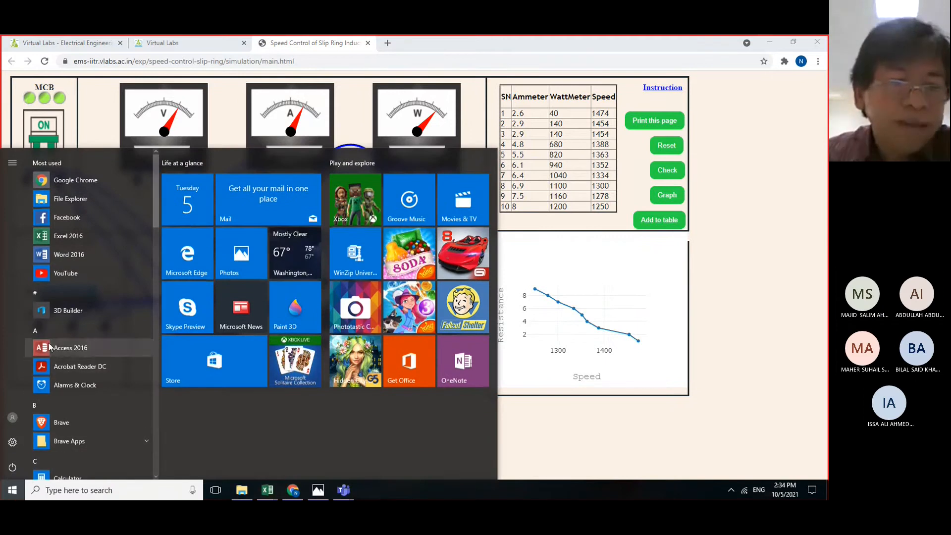
left_click(77, 494)
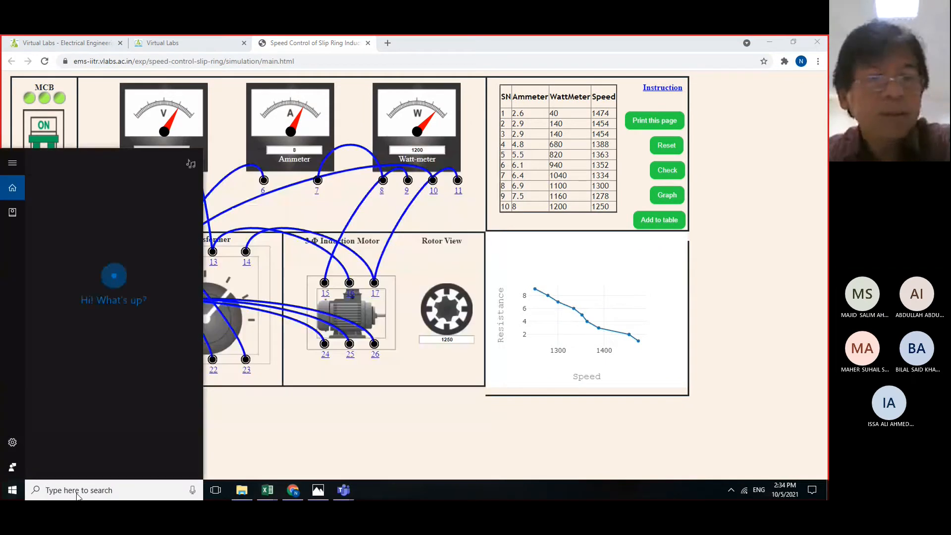
type("s")
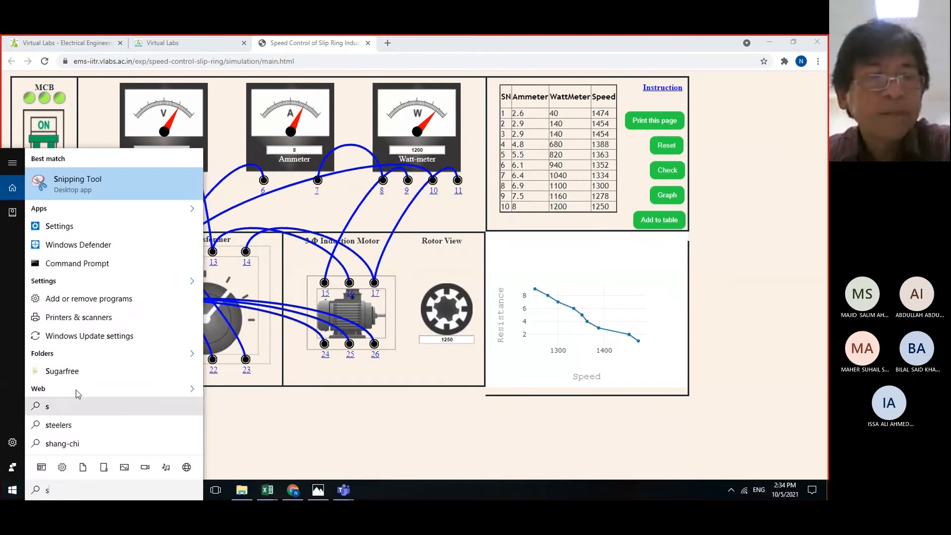
left_click(86, 183)
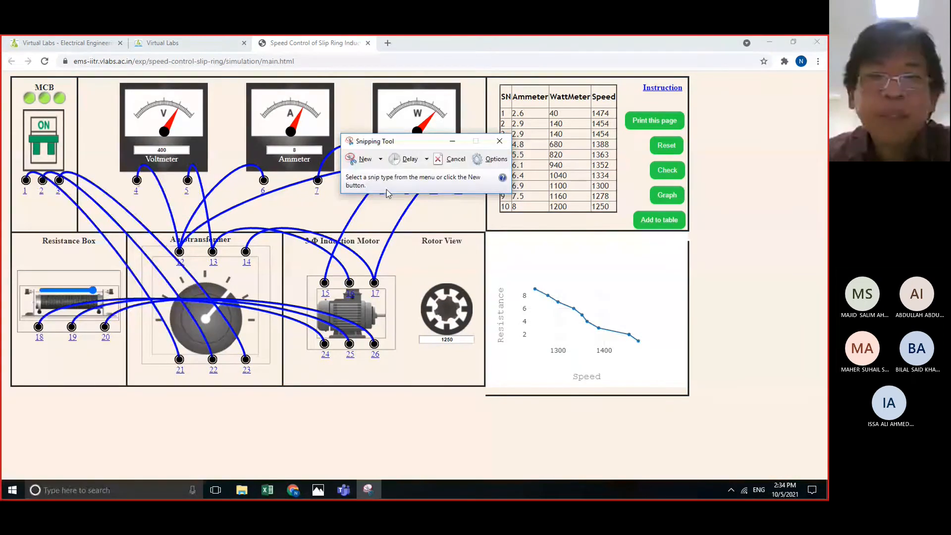
left_click(363, 163)
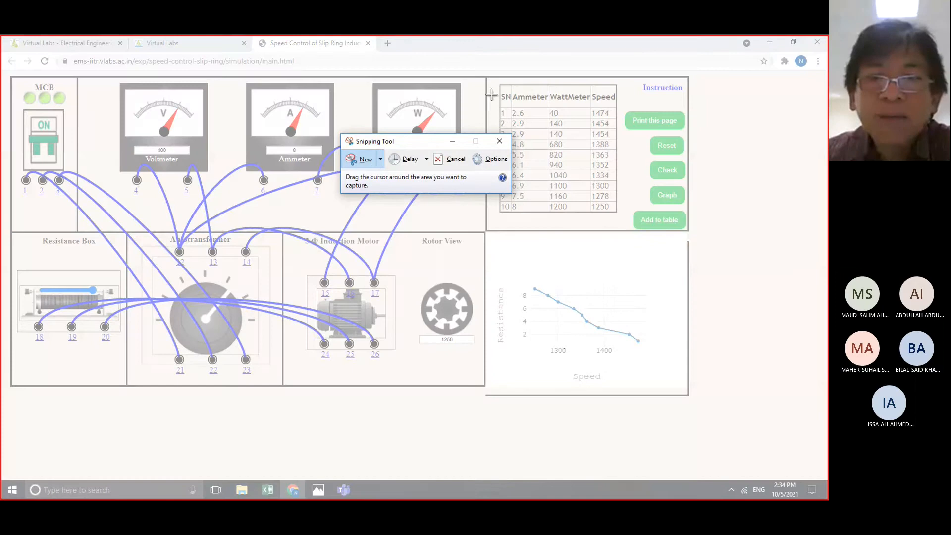
left_click_drag(497, 81, 623, 219)
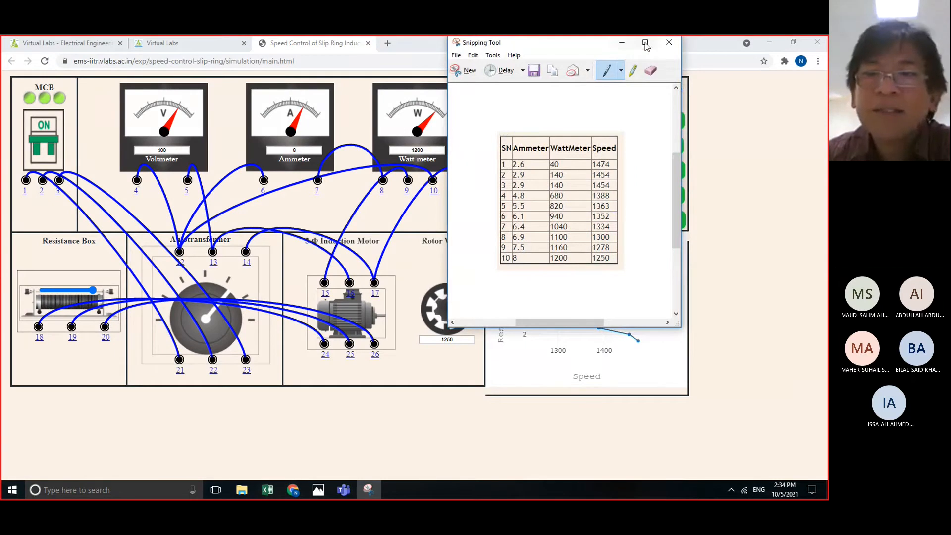
left_click(669, 42)
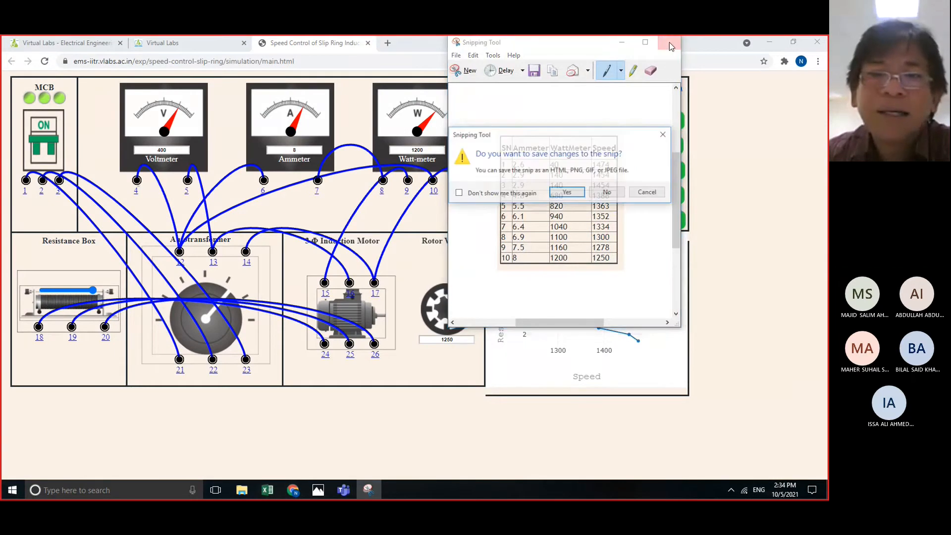
left_click(602, 194)
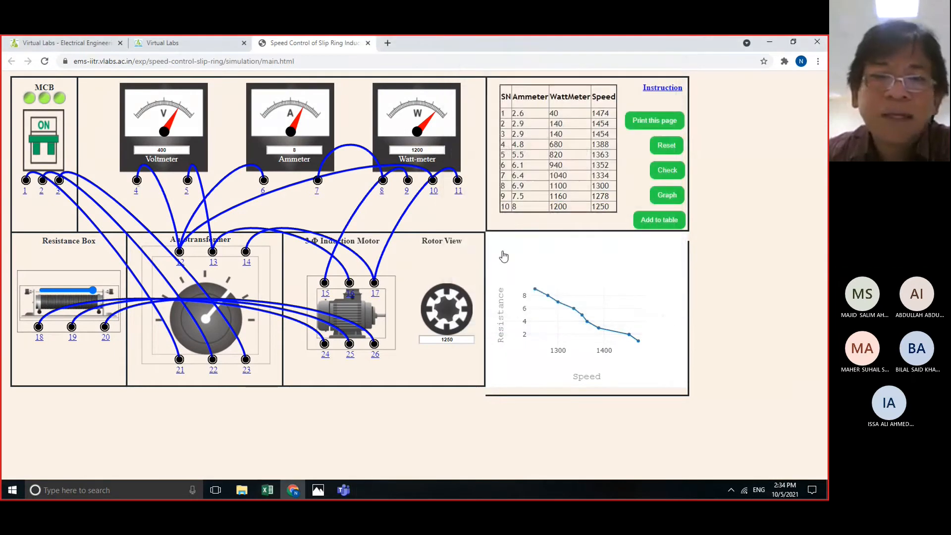
Capture the resistance versus speed graph with the Snipping Tool, cancel saving it as a file, and discard the snip.
left_click(49, 490)
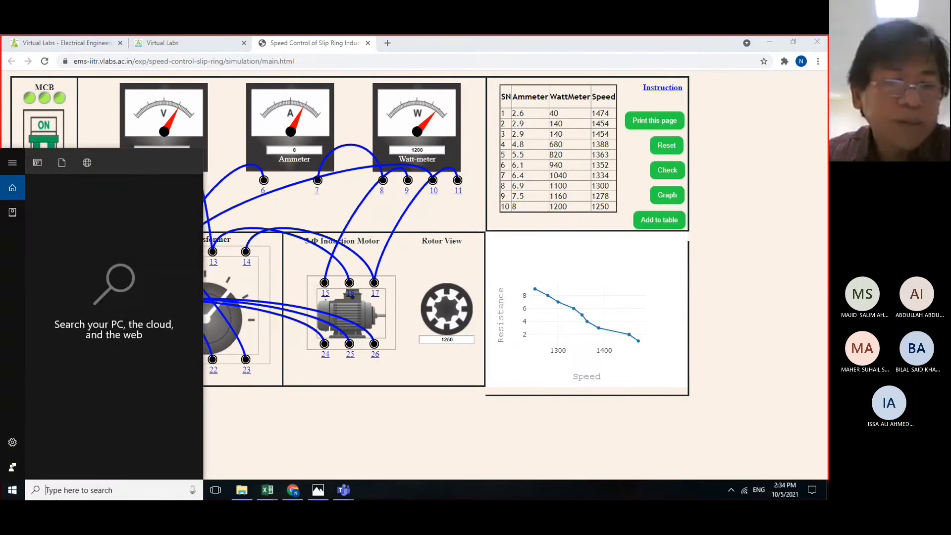
type("s")
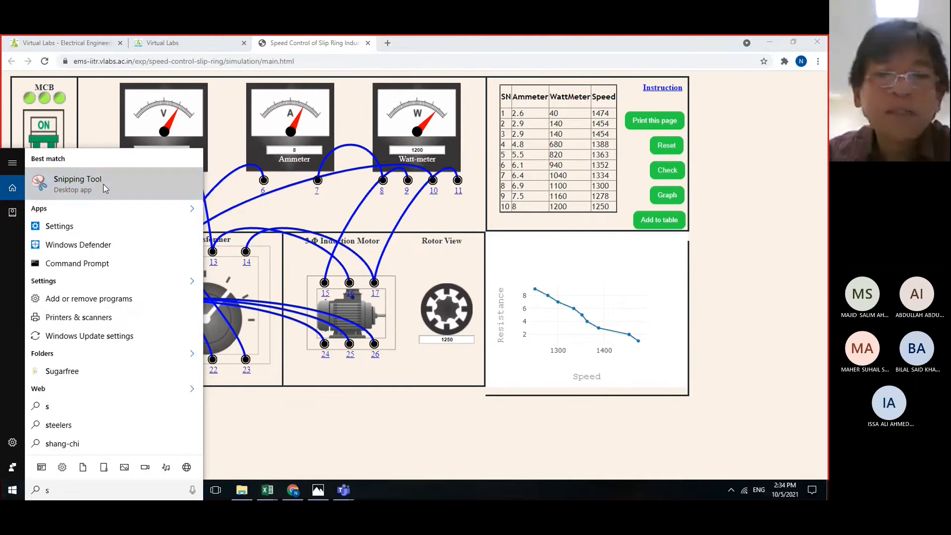
left_click(78, 183)
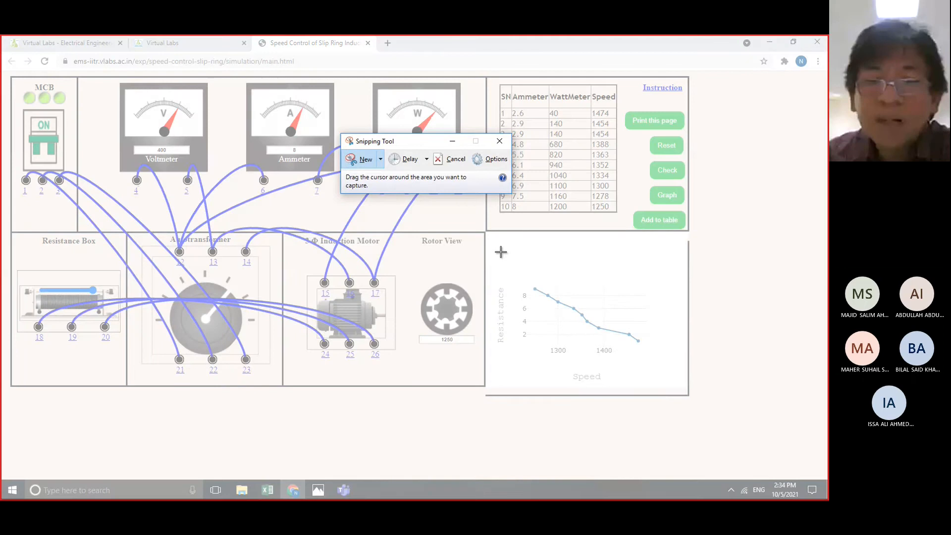
left_click_drag(487, 240, 682, 394)
right_click(549, 268)
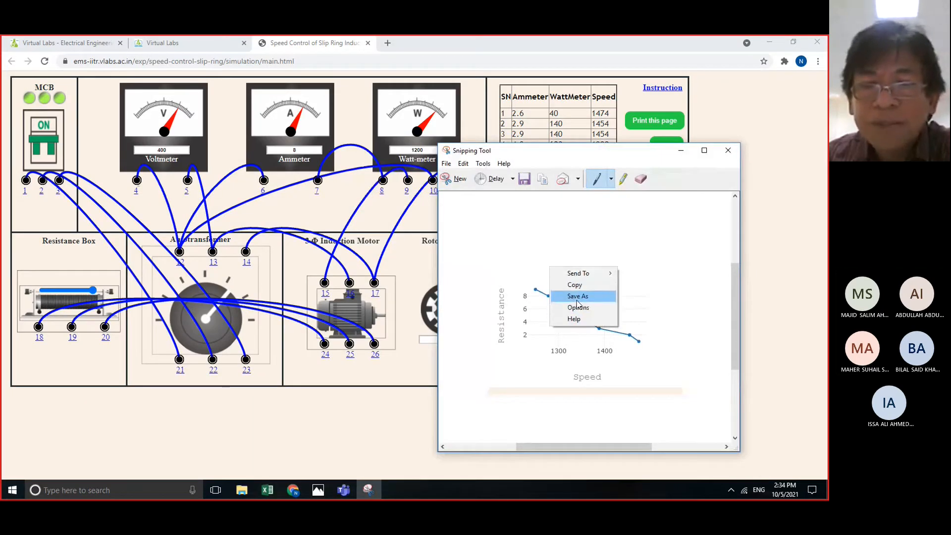
left_click(576, 297)
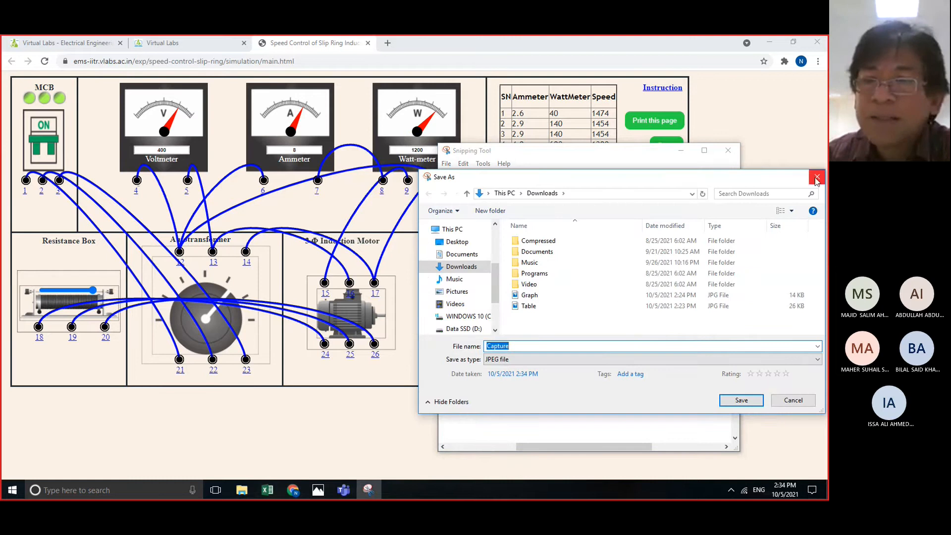
left_click(816, 178)
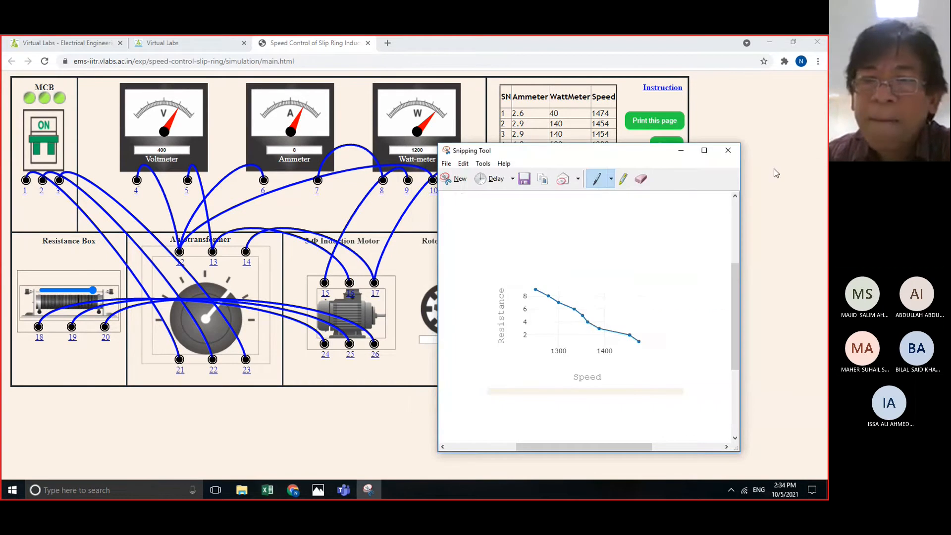
left_click(727, 150)
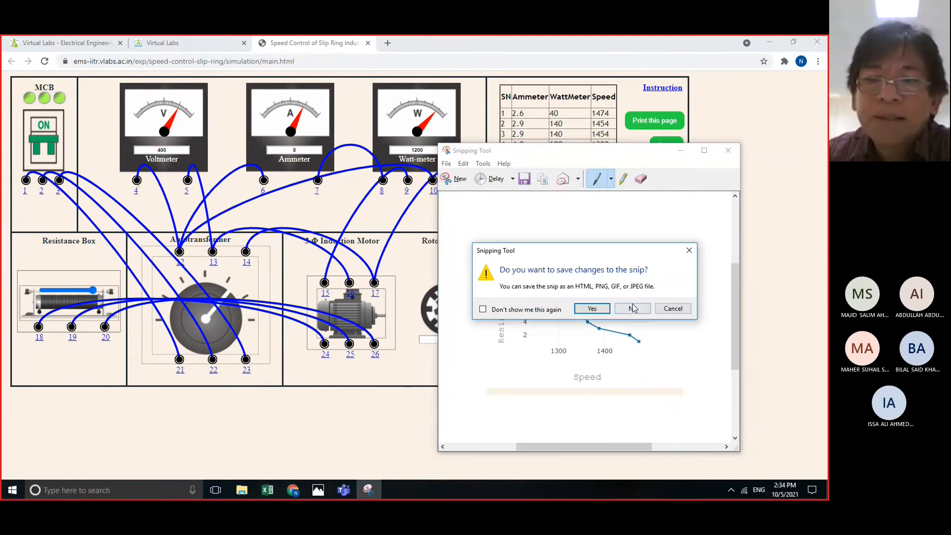
left_click(632, 308)
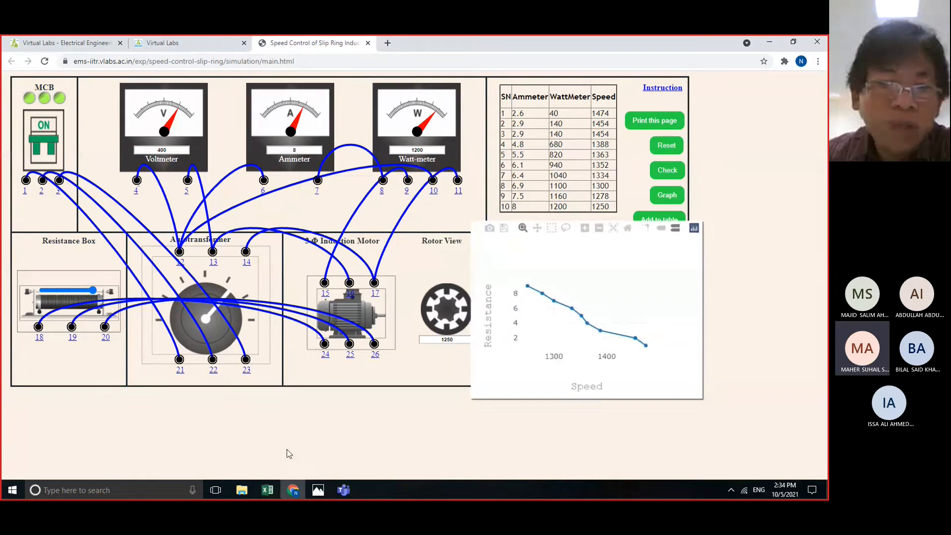
View the saved Table and Graph images from the Downloads folder and close each one.
left_click(241, 492)
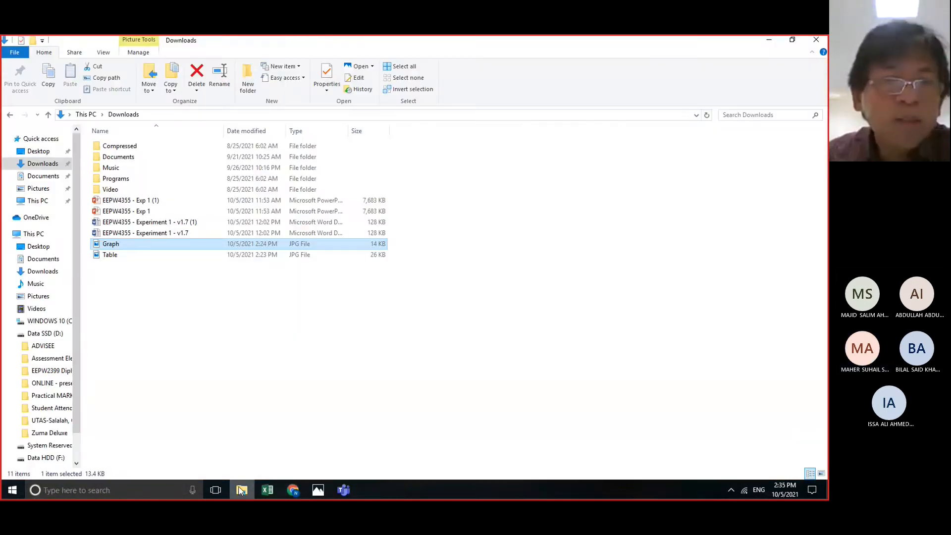
left_click(128, 258)
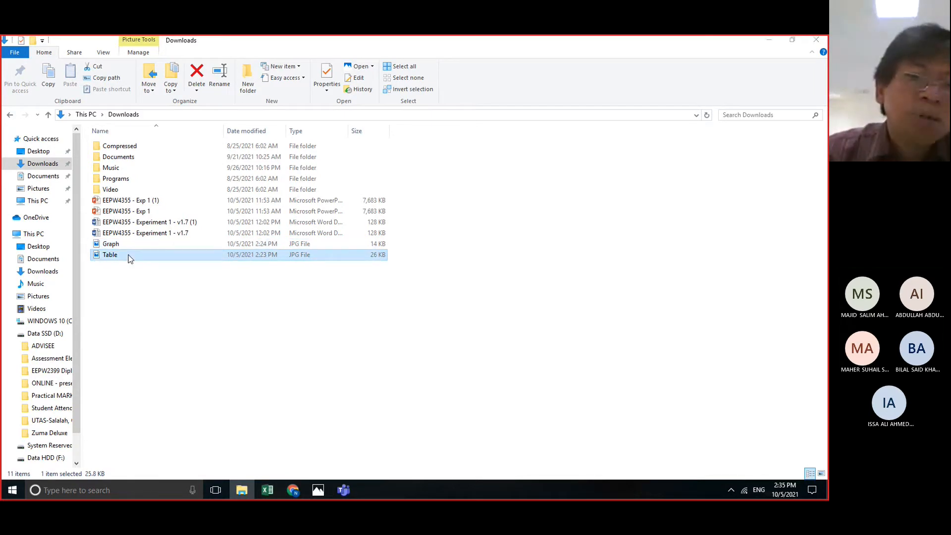
double_click(127, 258)
left_click(822, 41)
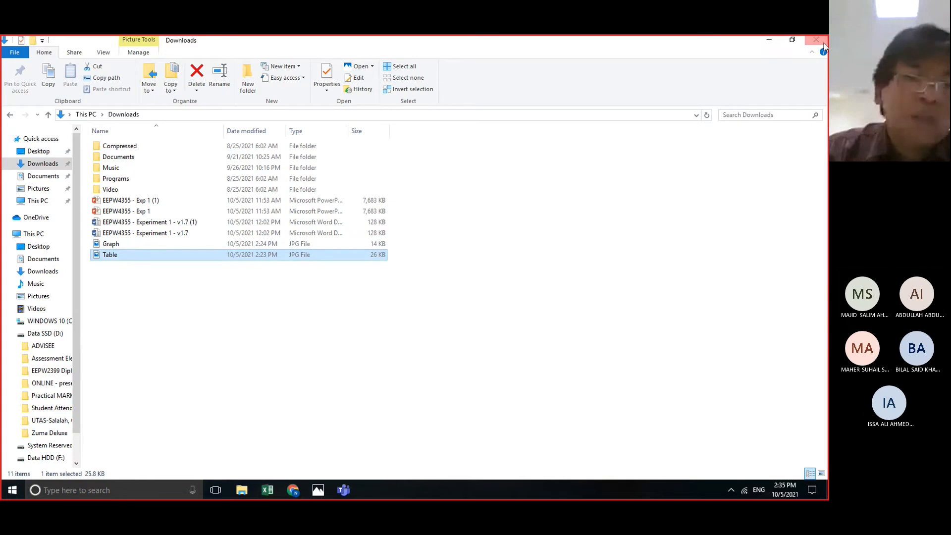
double_click(161, 244)
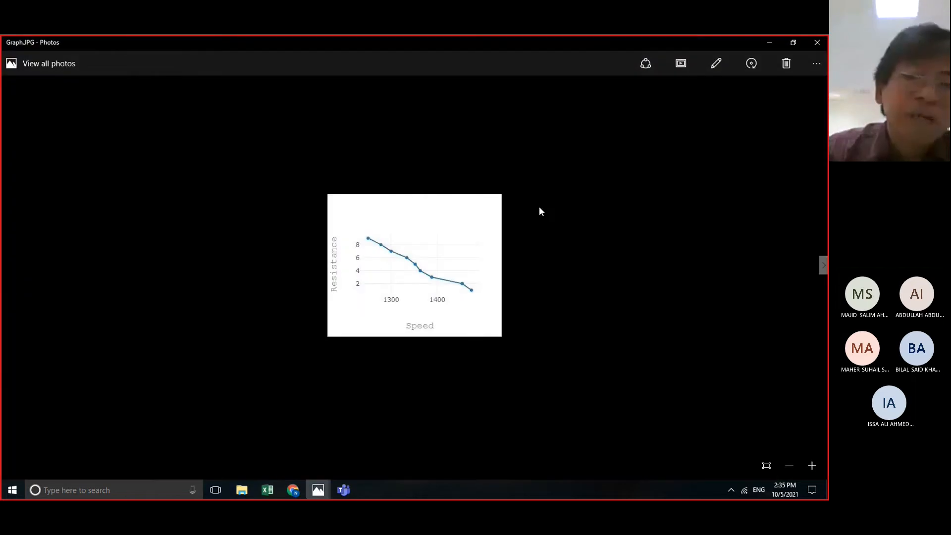
left_click(818, 45)
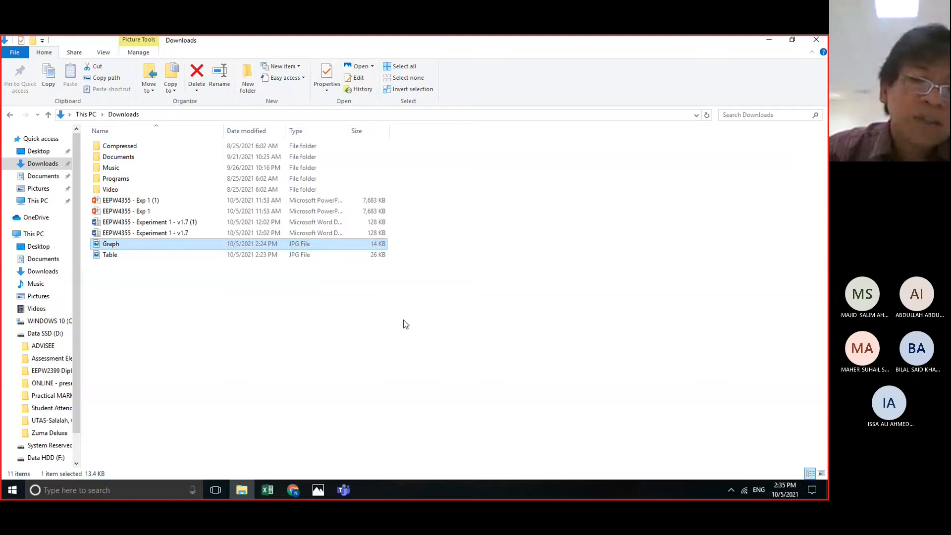
Check the EEPW 2399 meeting in Microsoft Teams and return to the simulation in Chrome.
mouse_move(329, 497)
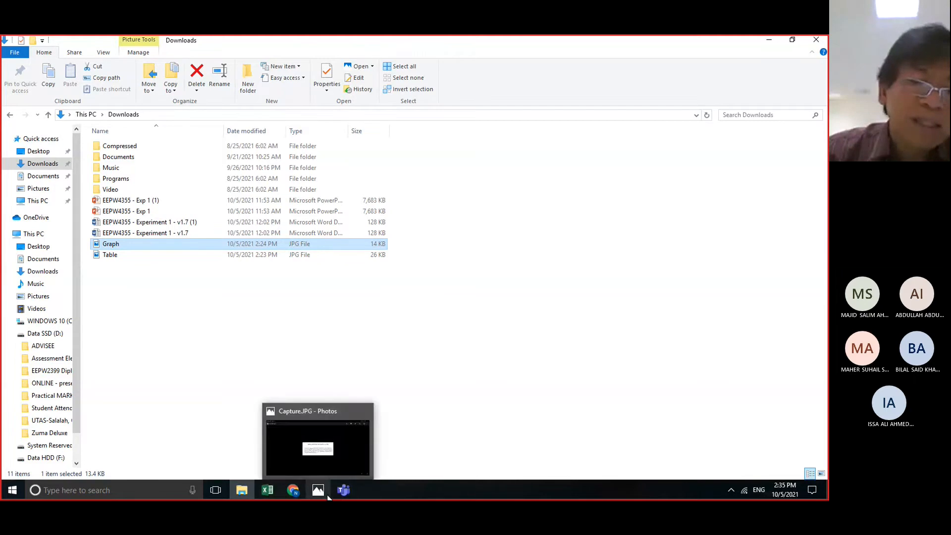
mouse_move(287, 498)
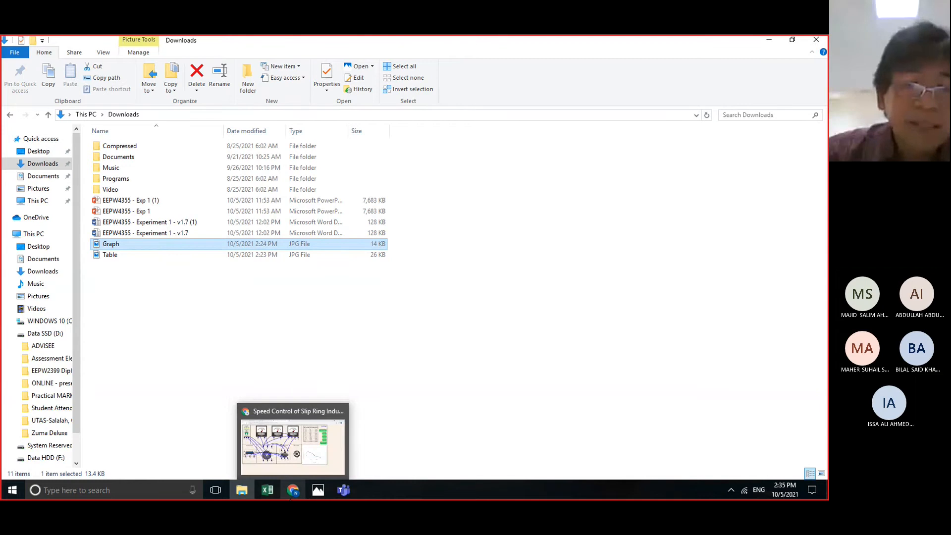
left_click(293, 492)
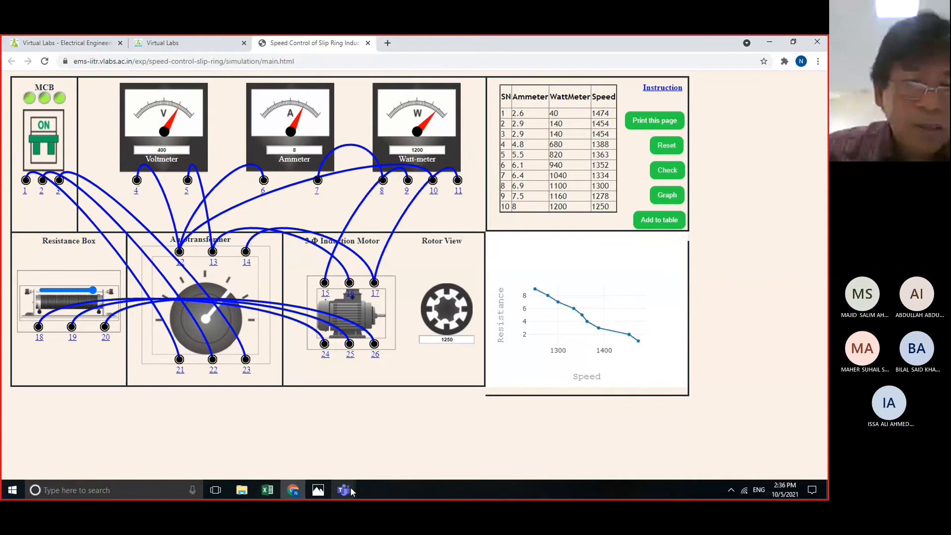
mouse_move(344, 496)
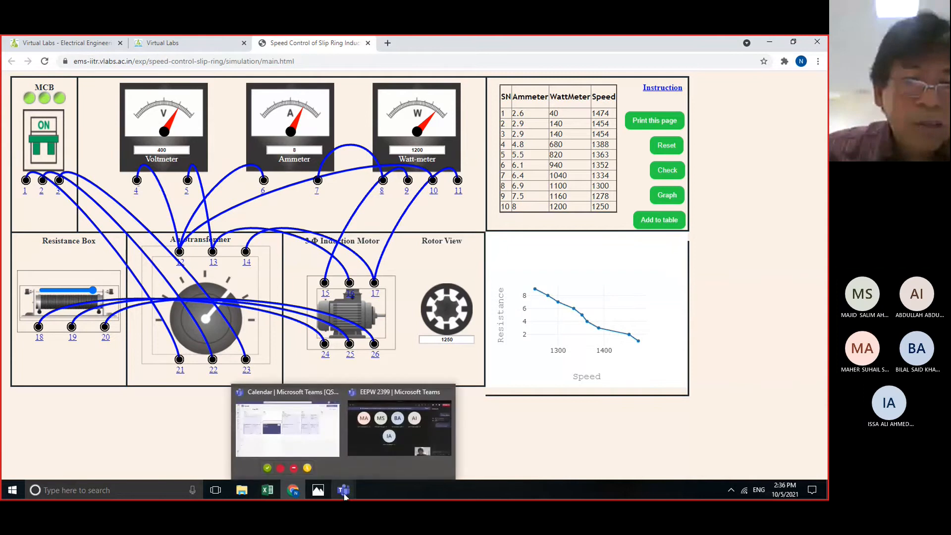
left_click(367, 443)
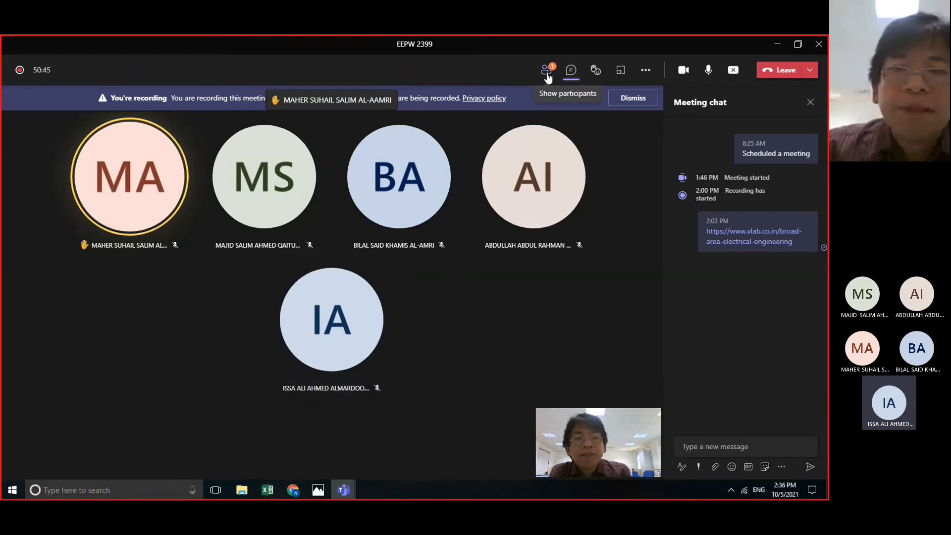
mouse_move(318, 489)
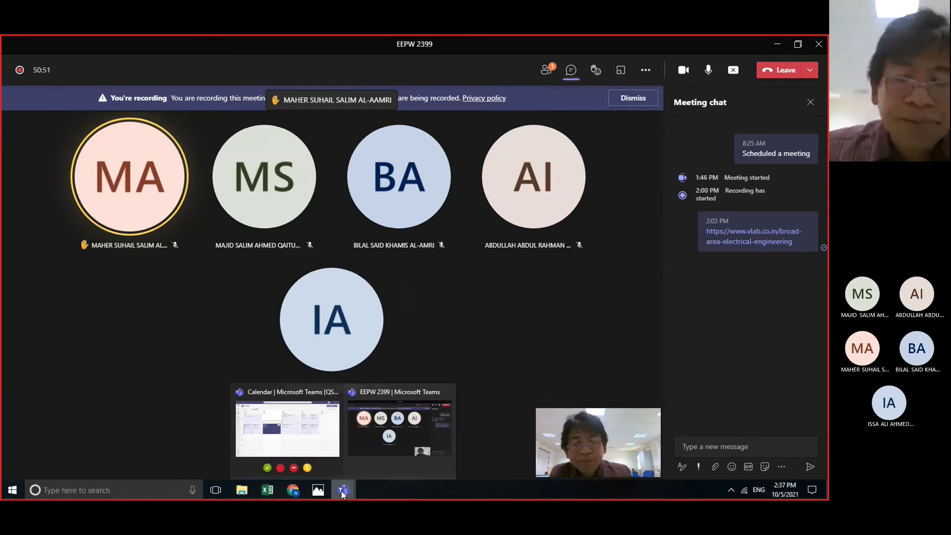
left_click(293, 493)
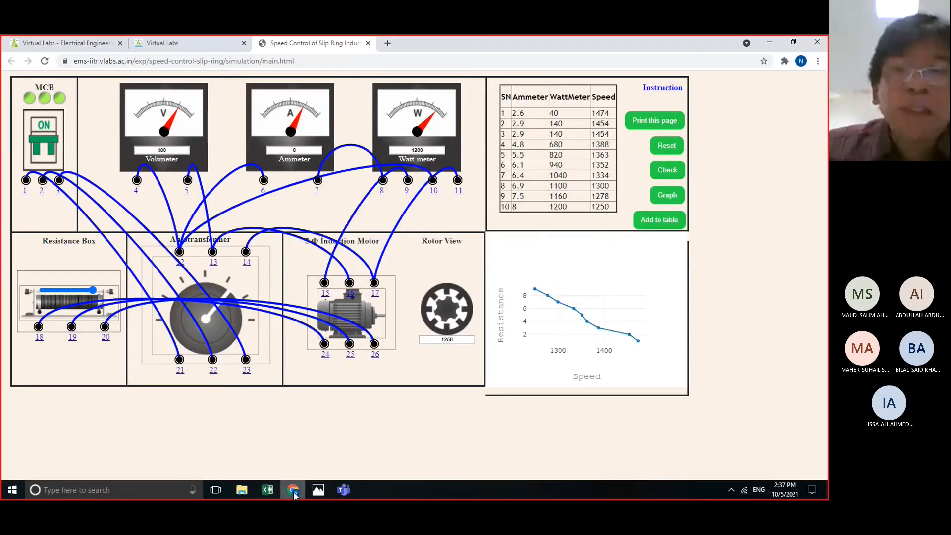
Close the Chrome window and minimize the Teams meeting, the Downloads folder and both Excel workbooks to reach the desktop.
left_click(816, 43)
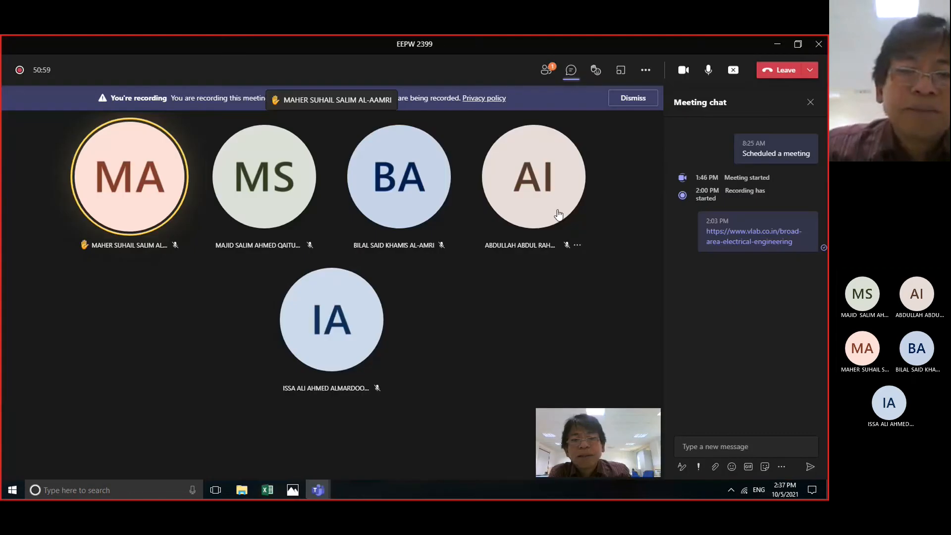
left_click(777, 45)
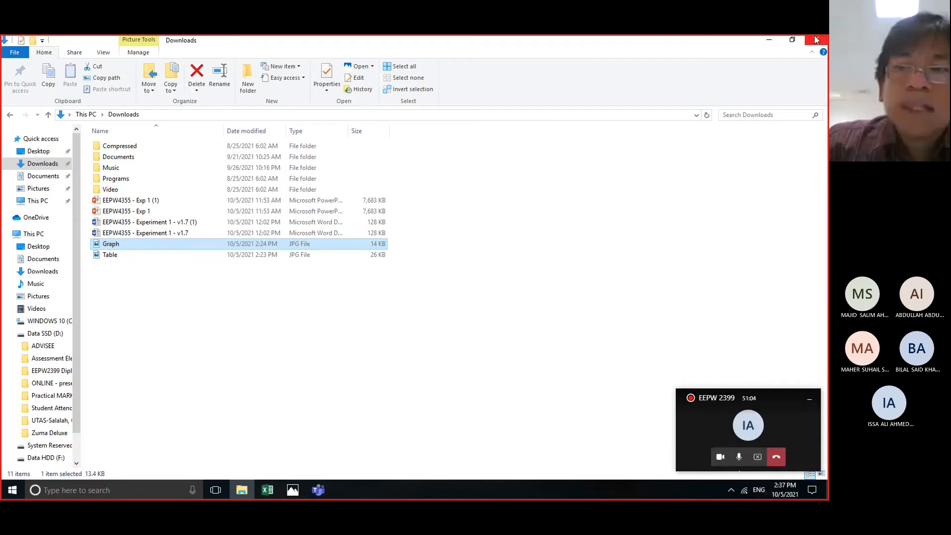
left_click(768, 41)
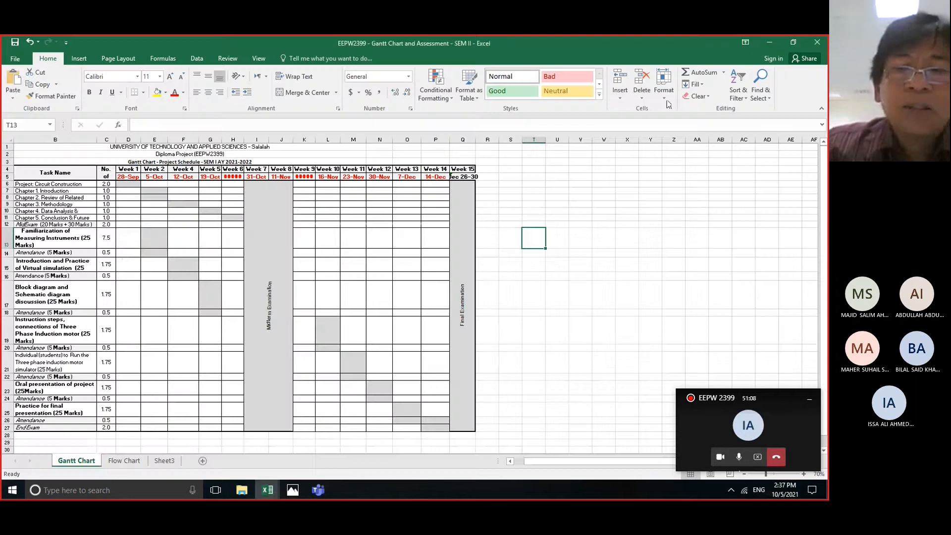
left_click(771, 42)
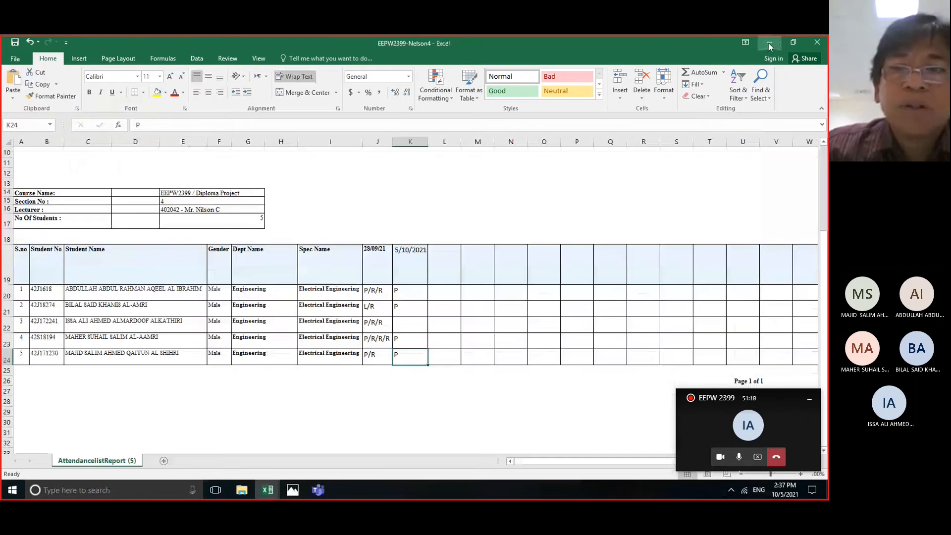
left_click(768, 43)
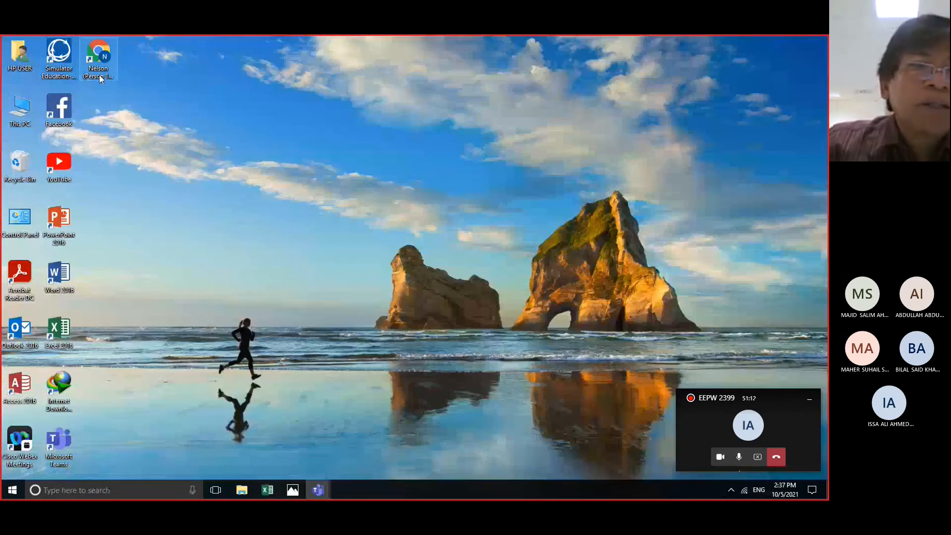
Launch Chrome from the desktop and open the bookmarked Virtual Labs - Electrical Engineering page.
right_click(106, 41)
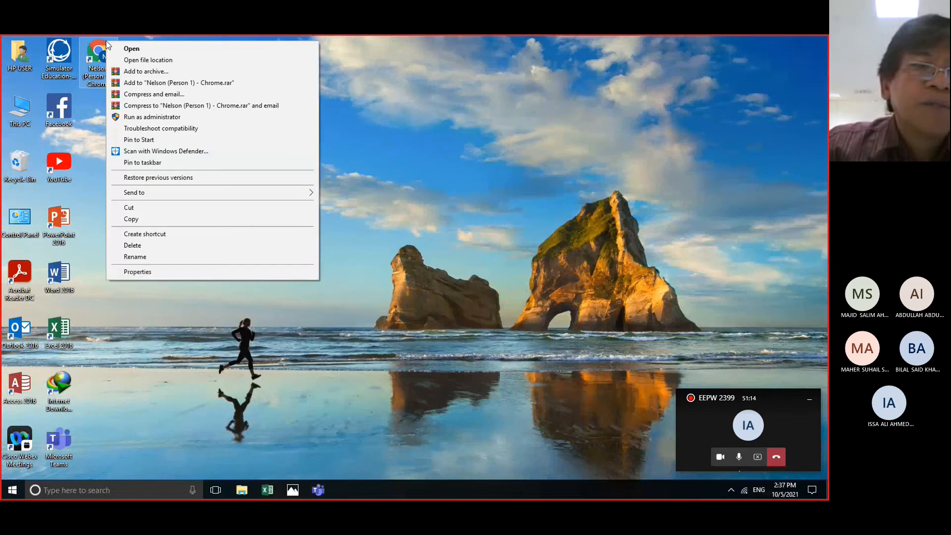
left_click(138, 48)
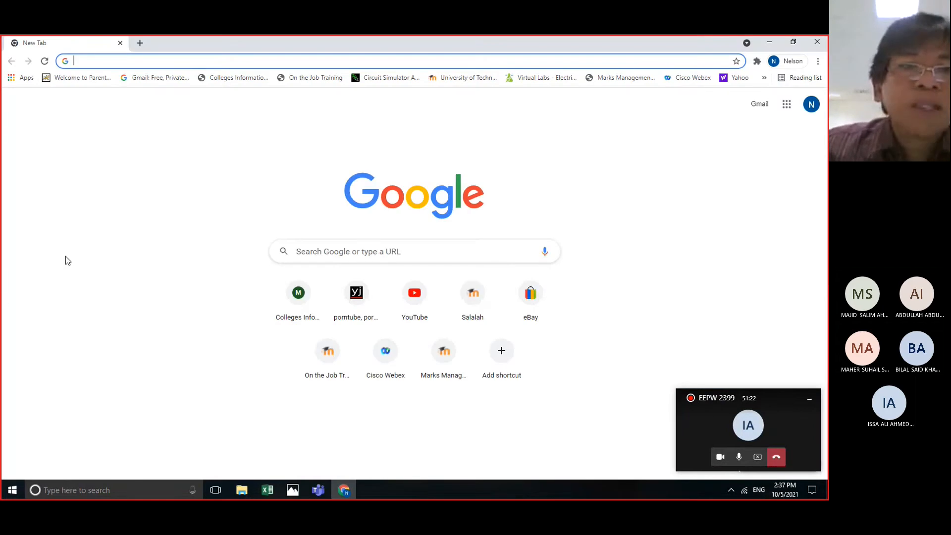
left_click(818, 61)
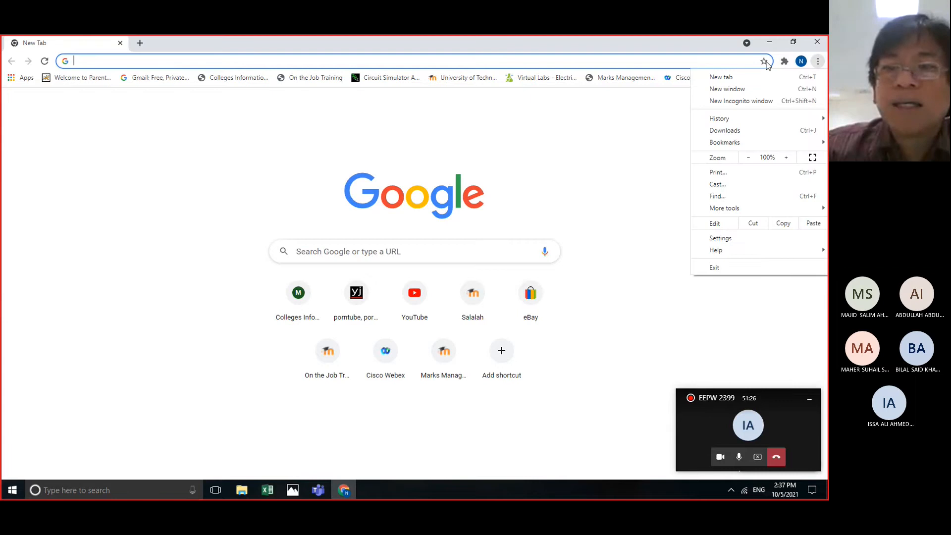
mouse_move(732, 147)
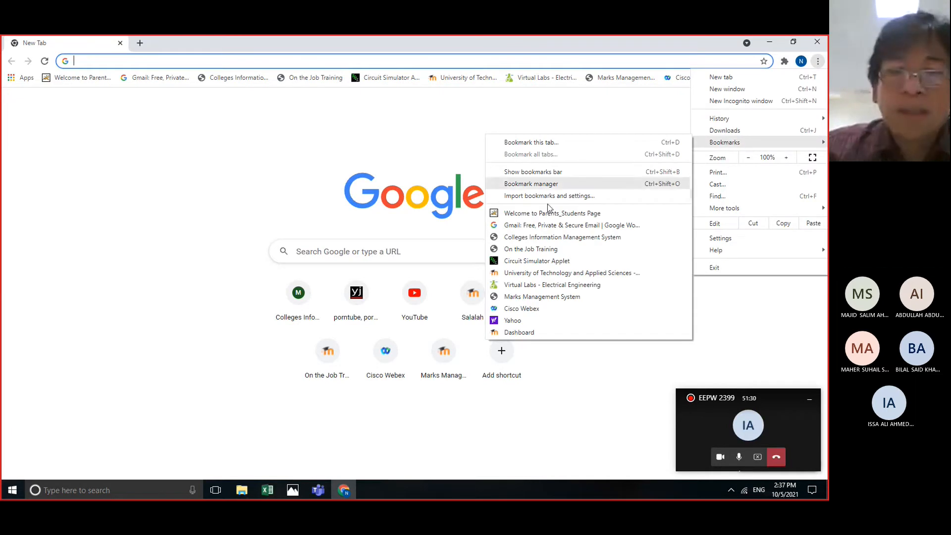
left_click(531, 287)
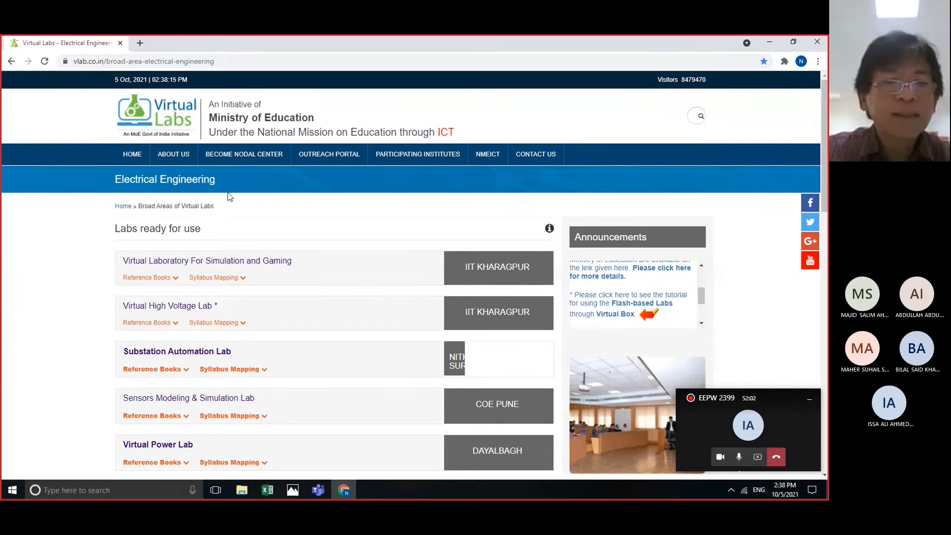
Open the Electrical Machines Lab by IIT Roorkee from the Upcoming Labs list.
scroll(282, 237, "down", 3)
scroll(281, 237, "down", 4)
scroll(282, 237, "up", 4)
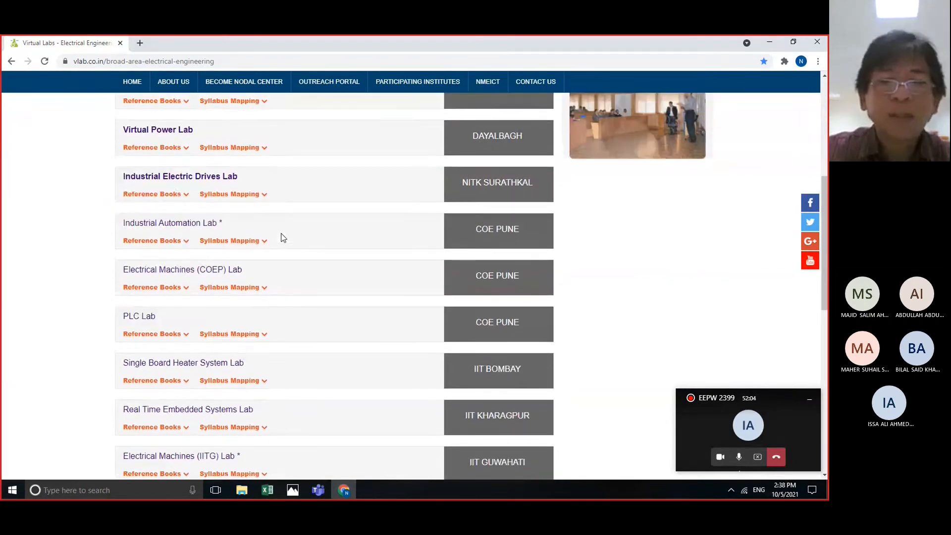
scroll(282, 237, "down", 3)
scroll(281, 237, "down", 3)
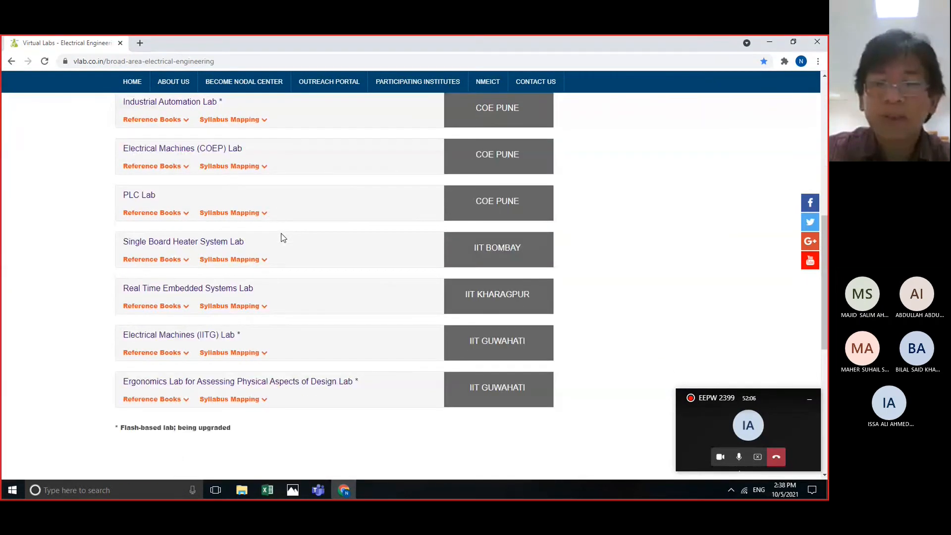
scroll(281, 236, "down", 3)
scroll(281, 237, "down", 4)
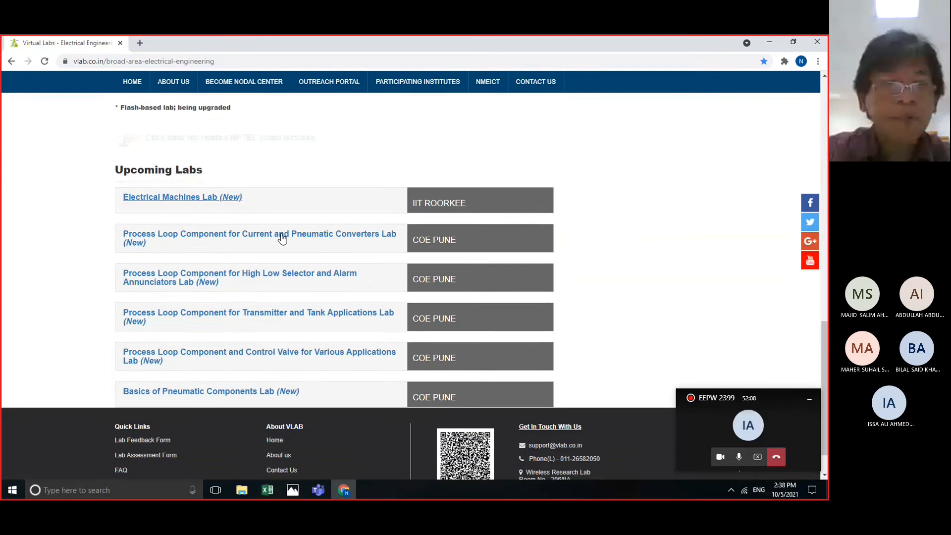
scroll(281, 237, "up", 2)
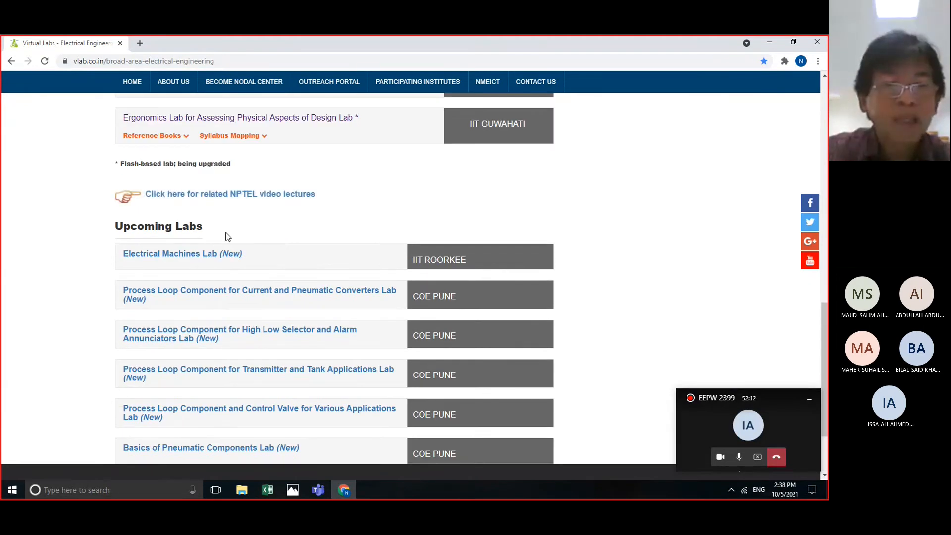
left_click(171, 258)
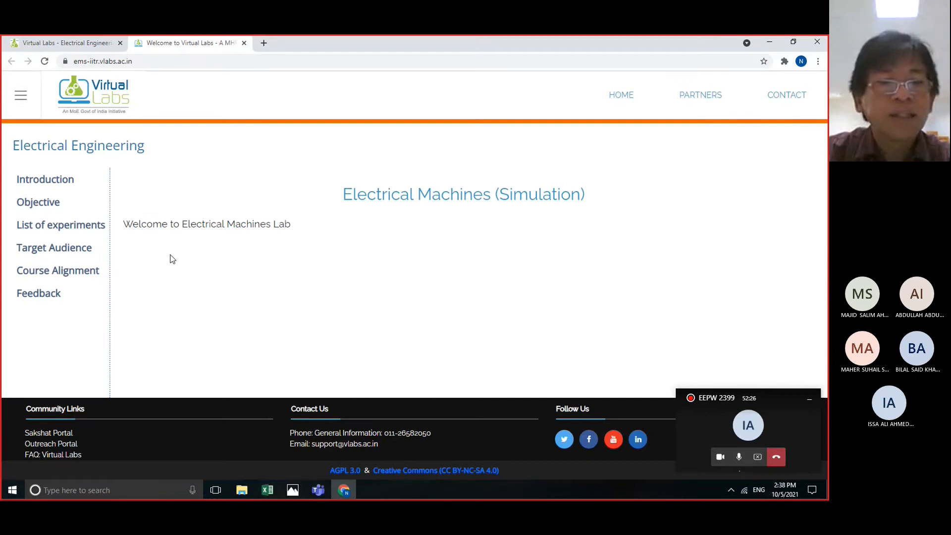
Launch the simulation of the "Speed control of slipring Induction Motor" experiment and display its instructions.
left_click(67, 230)
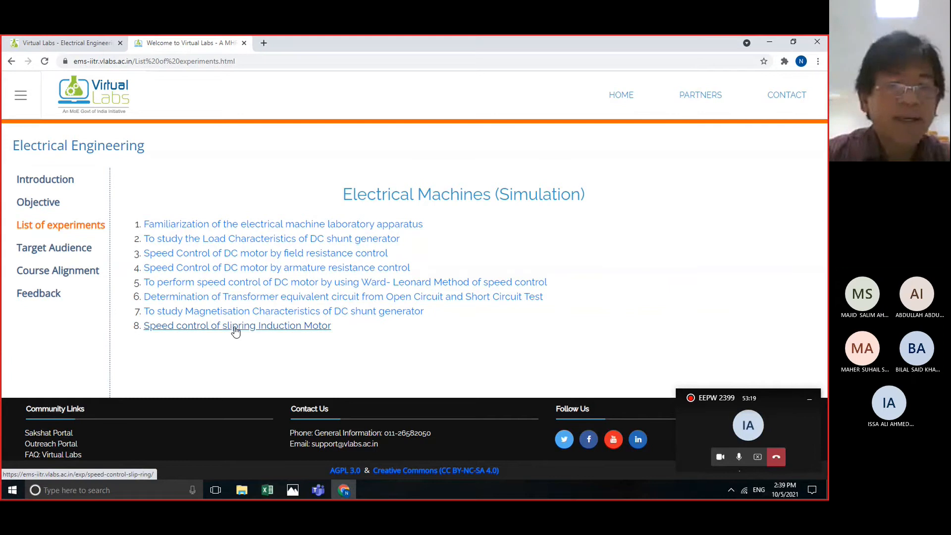
left_click(236, 327)
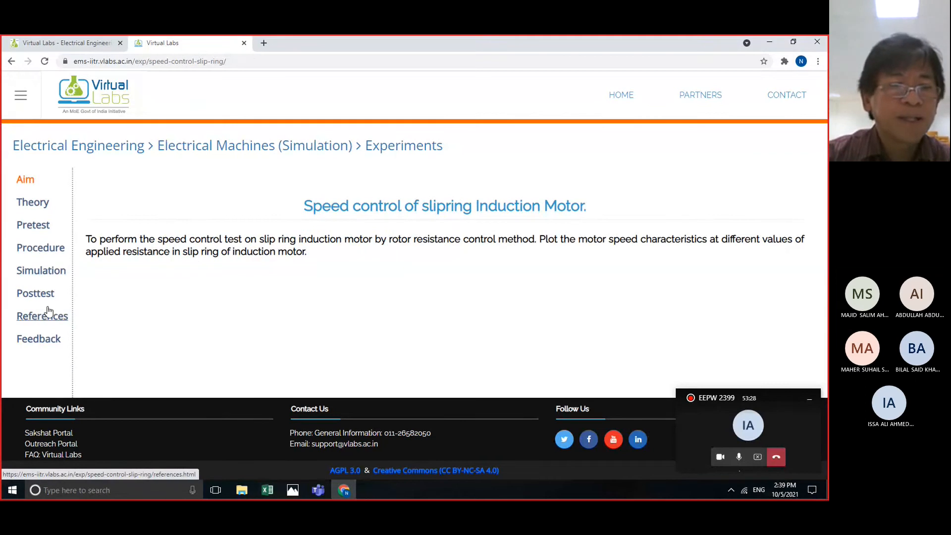
left_click(49, 275)
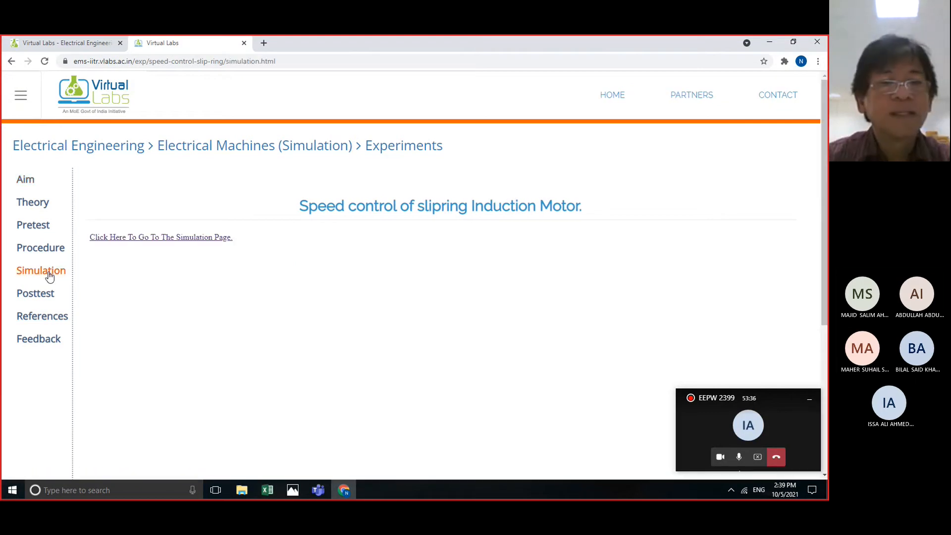
left_click(144, 239)
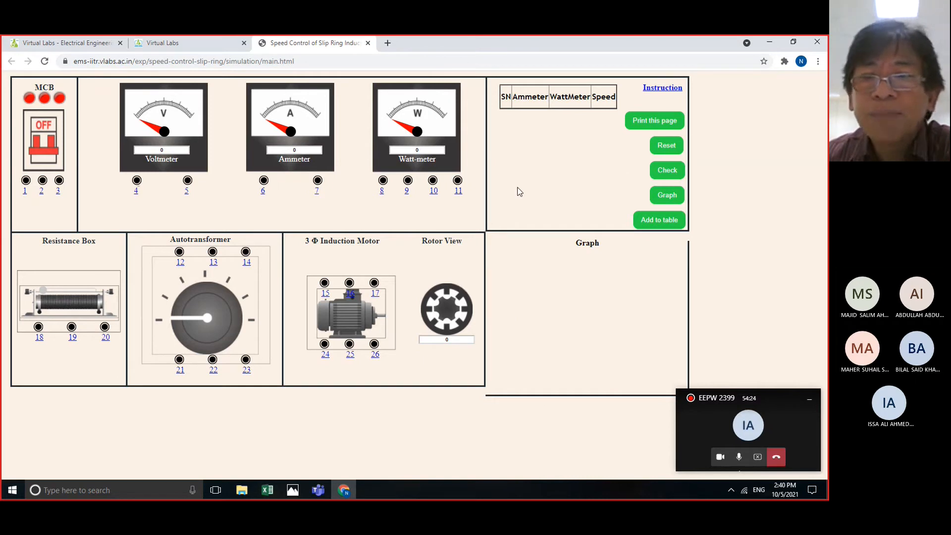
left_click(668, 89)
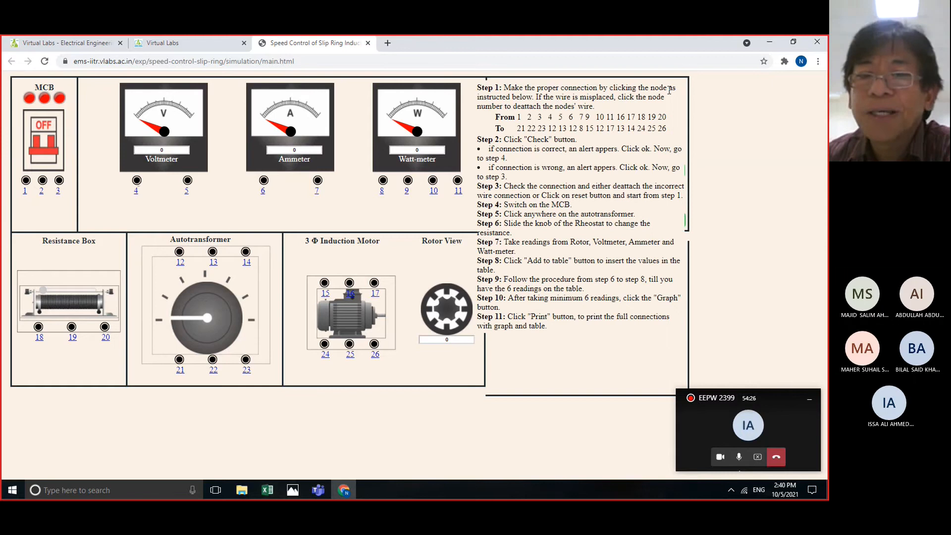